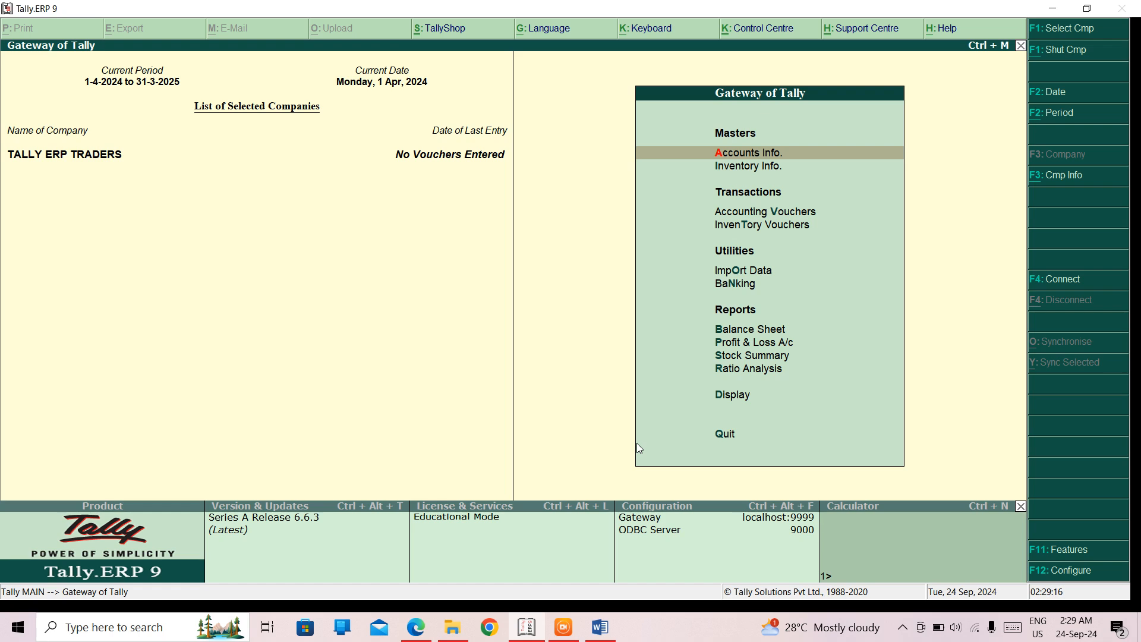
# - Open the blank single-ledger creation form from the accounts masters, then leave it without creating a ledger
pyautogui.press('Return')
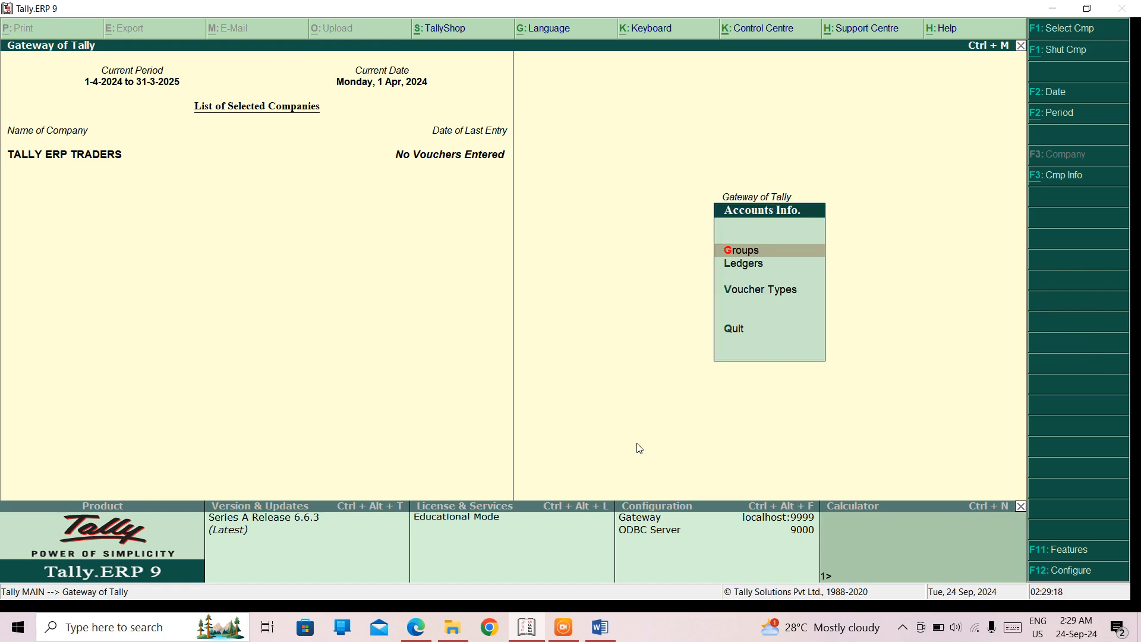
pyautogui.press('Down')
pyautogui.press('Return')
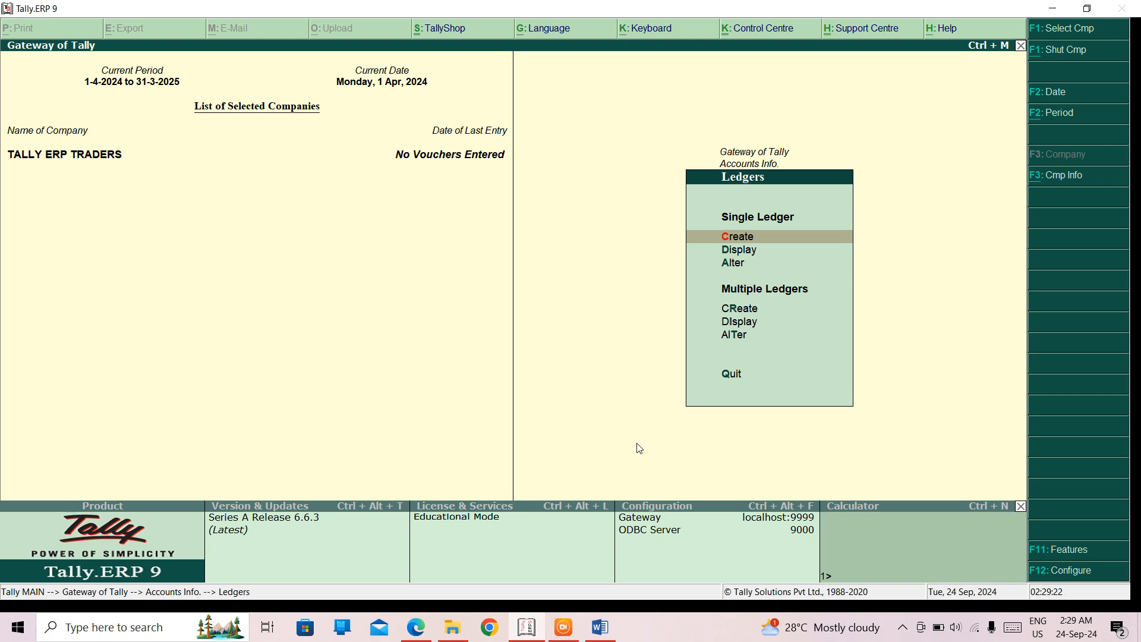
pyautogui.press('Return')
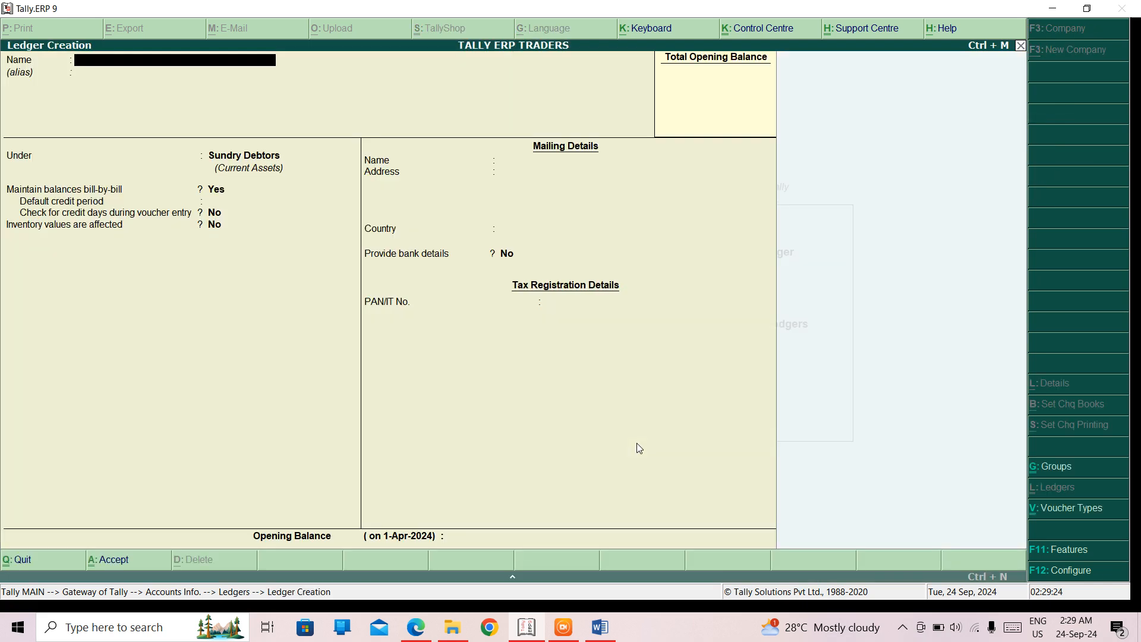
pyautogui.press('Escape')
pyautogui.press('Return')
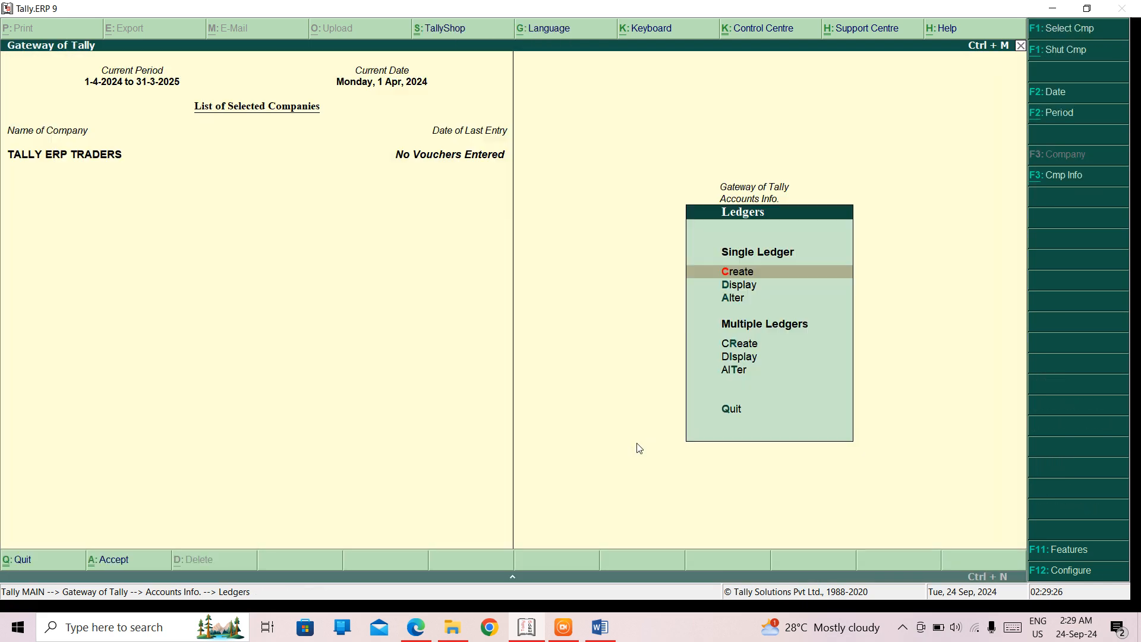
# - Display the details of the single ledger TEA & COFFEE, then return to the ledger options
pyautogui.press('Down')
pyautogui.press('Return')
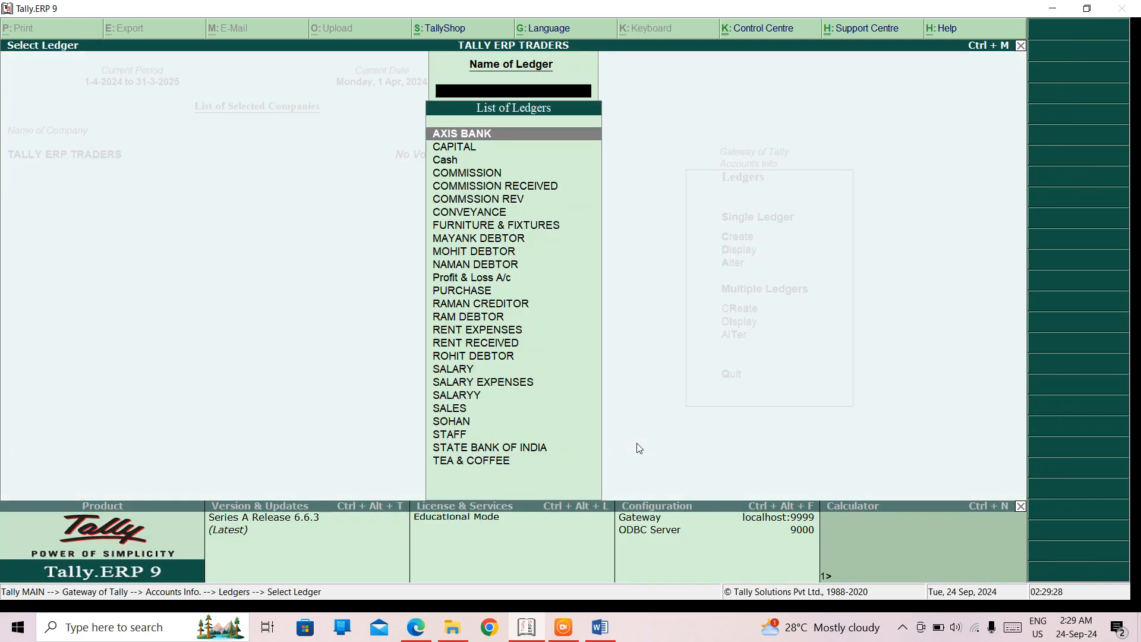
pyautogui.press('Down')
pyautogui.press('Down')
pyautogui.press('Down')
pyautogui.press('Down')
pyautogui.press('Down')
pyautogui.press('Down')
pyautogui.press('Down')
pyautogui.press('Down')
pyautogui.press('Down')
pyautogui.press('Down')
pyautogui.press('Down')
pyautogui.press('Down')
pyautogui.press('Down')
pyautogui.press('Down')
pyautogui.press('Down')
pyautogui.press('Down')
pyautogui.press('Down')
pyautogui.press('Down')
pyautogui.press('Down')
pyautogui.press('Down')
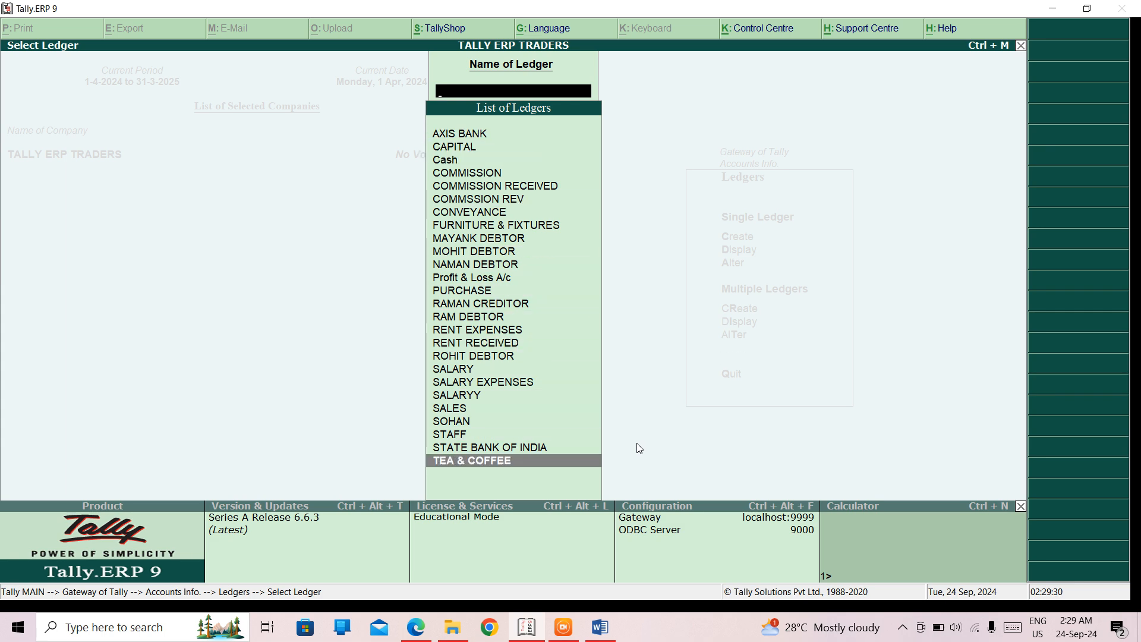
pyautogui.press('Return')
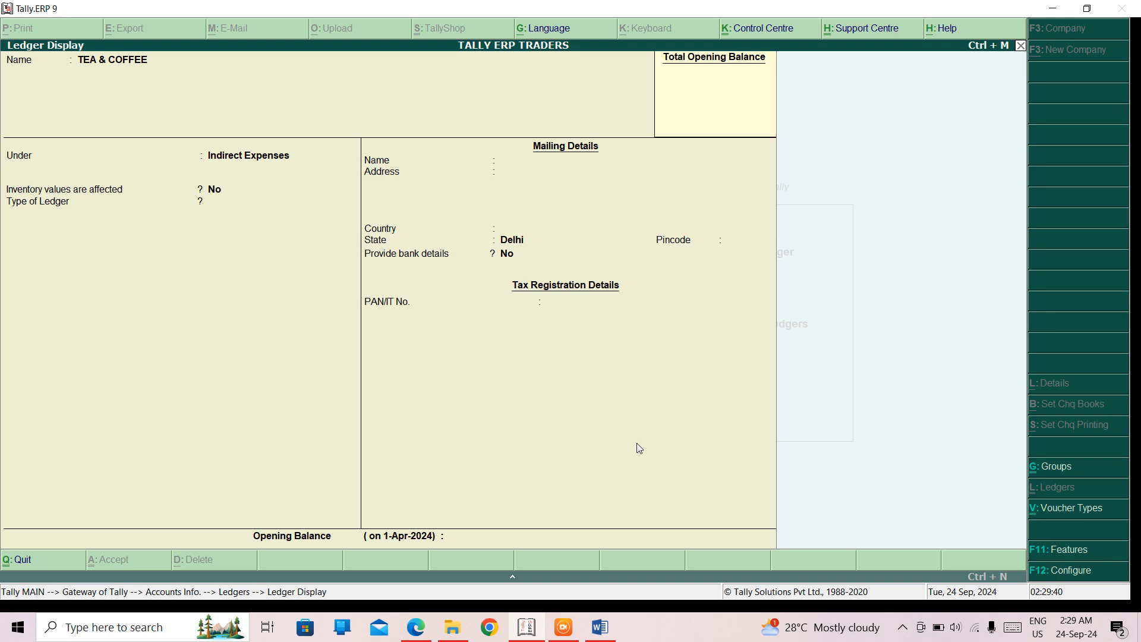
pyautogui.press('Escape')
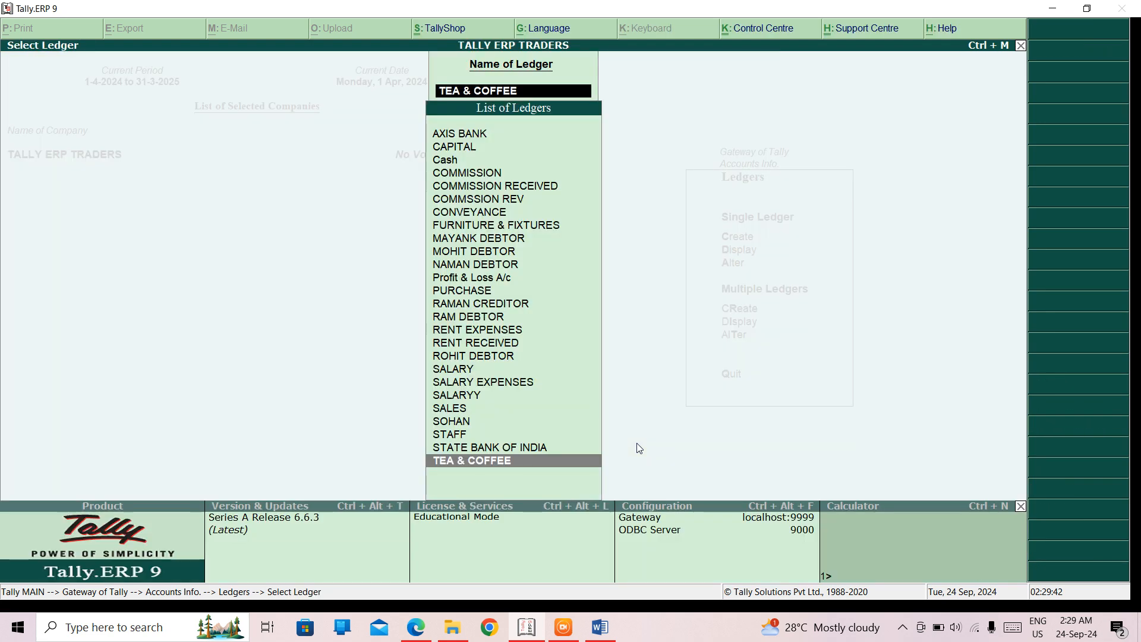
pyautogui.press('Escape')
pyautogui.press('Escape')
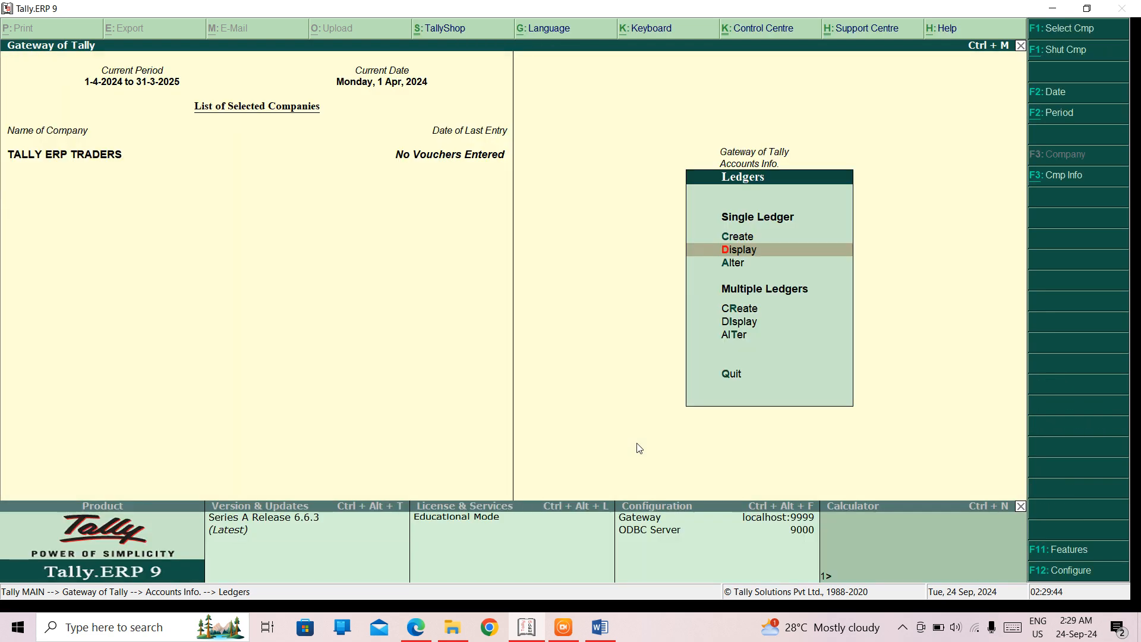
# - Alter the AXIS BANK ledger by entering its bank account number, leave the bank name as Not Applicable, and save it
pyautogui.press('Down')
pyautogui.press('Return')
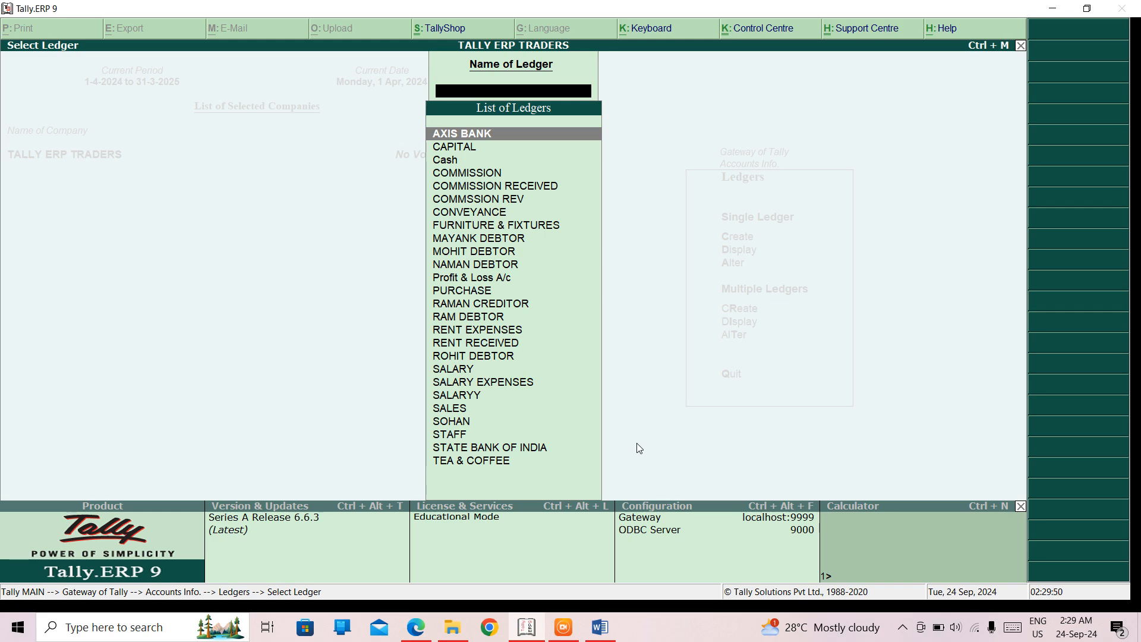
pyautogui.press('Return')
pyautogui.press('Return')
pyautogui.press('Return')
pyautogui.press('Return')
pyautogui.press('Return')
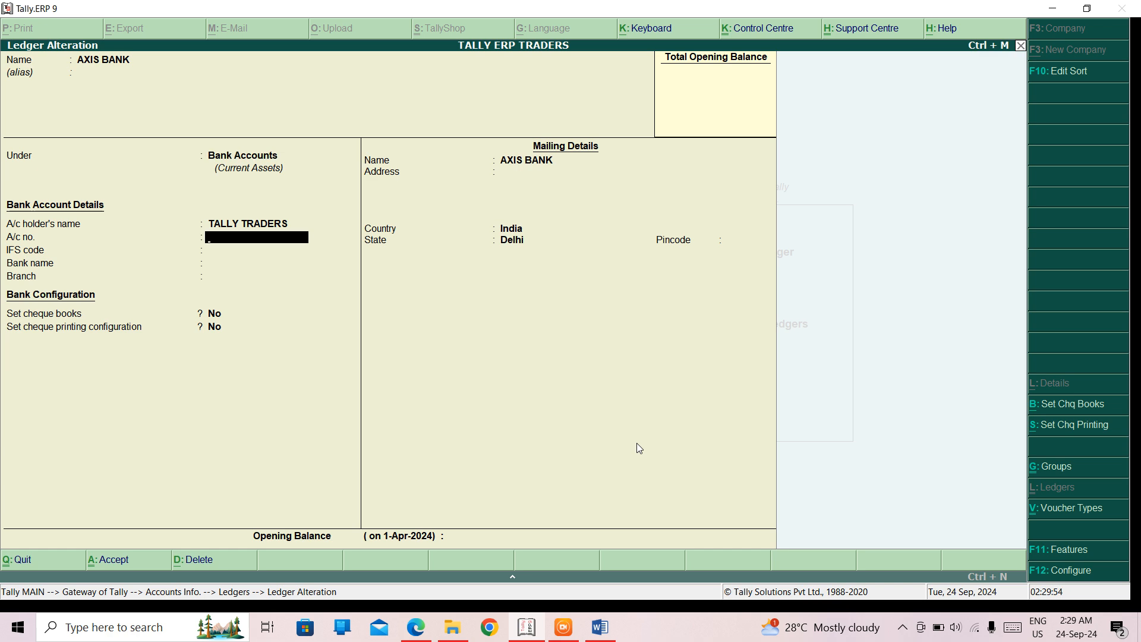
pyautogui.press('Return')
pyautogui.press('Return')
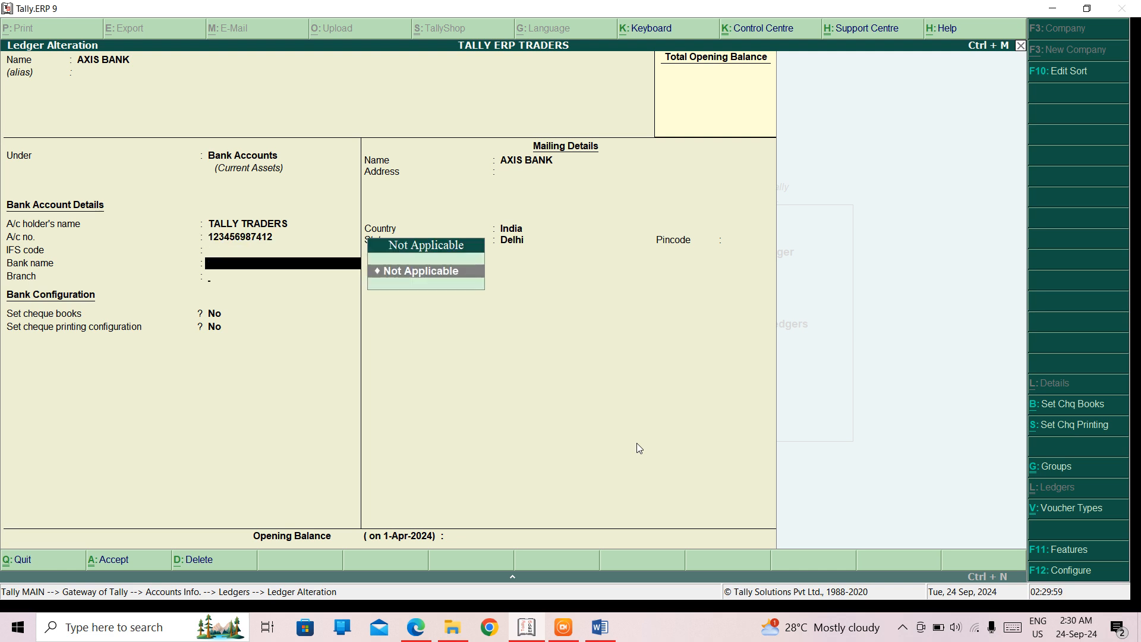
pyautogui.press('Return')
pyautogui.hotkey('ctrl', 'a')
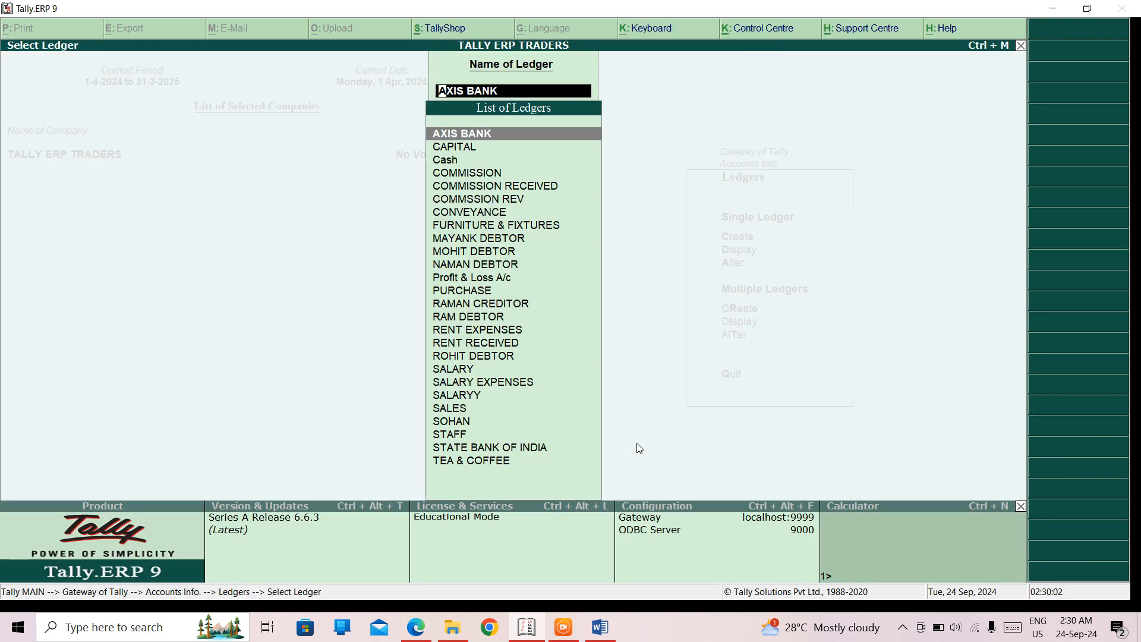
pyautogui.press('Escape')
pyautogui.press('Escape')
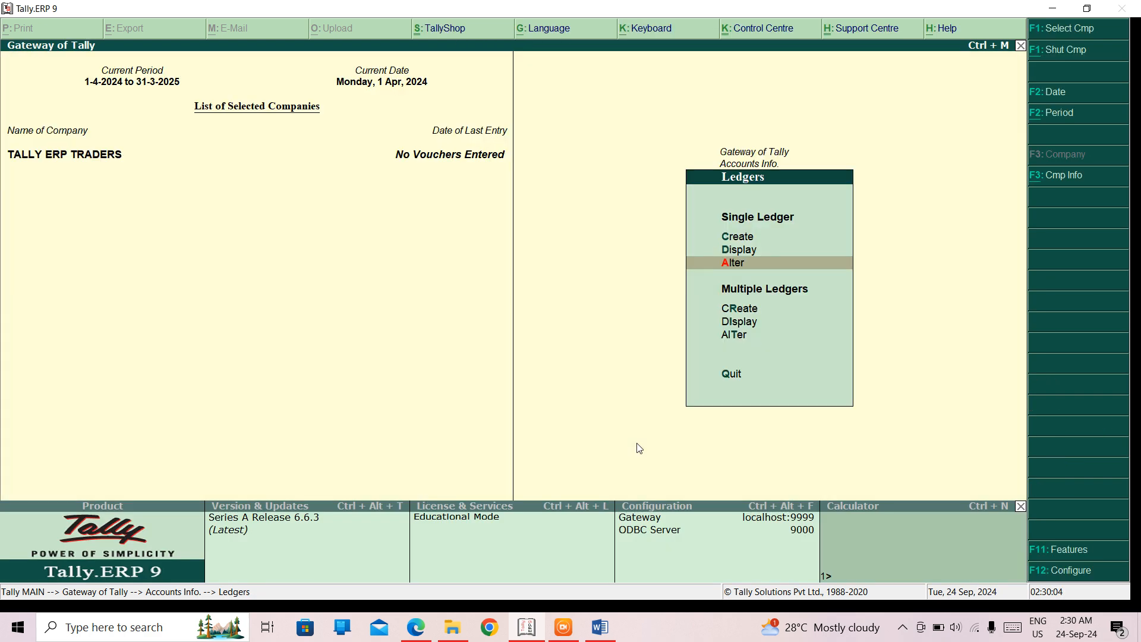
# - Open the multiple-ledger creation form to view its list of groups, then quit it without adding ledgers
pyautogui.press('Down')
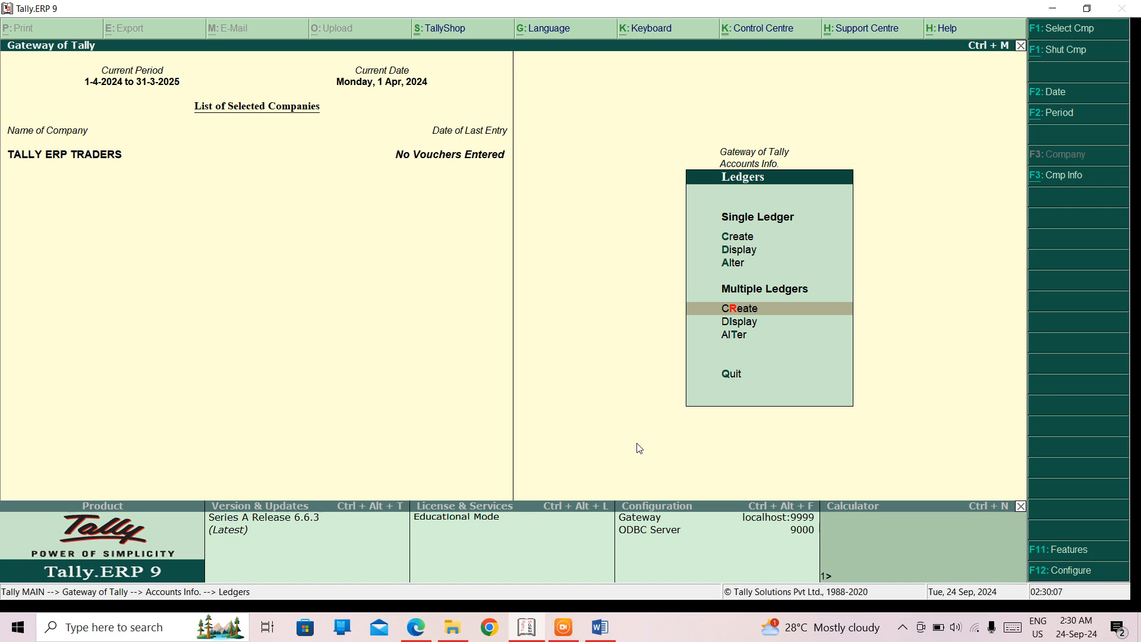
pyautogui.press('Return')
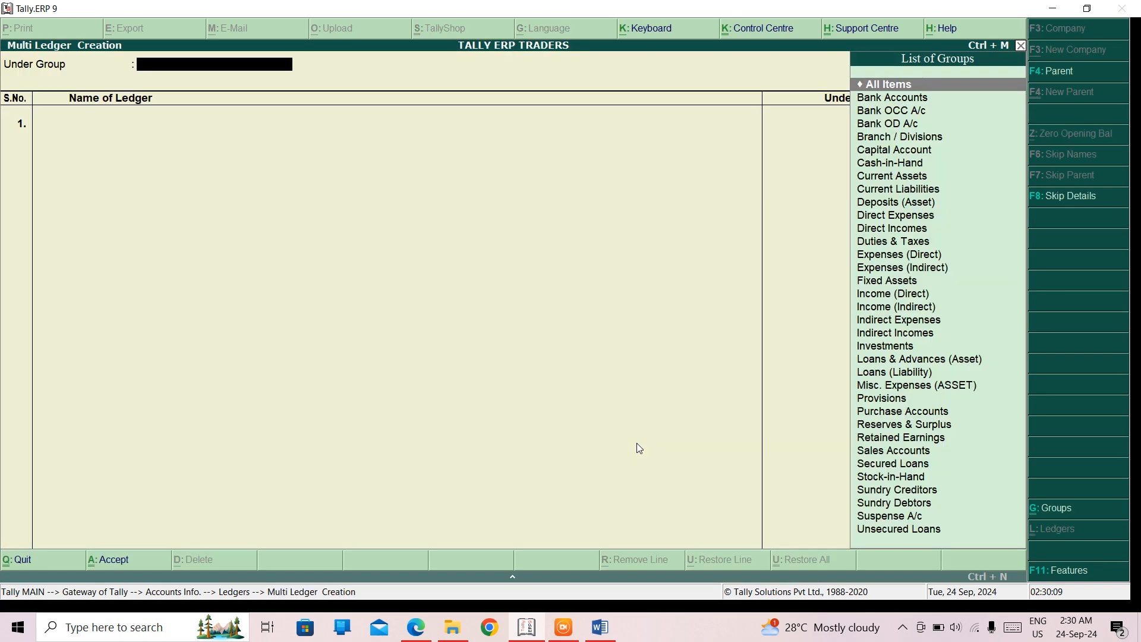
pyautogui.press('Escape')
pyautogui.press('y')
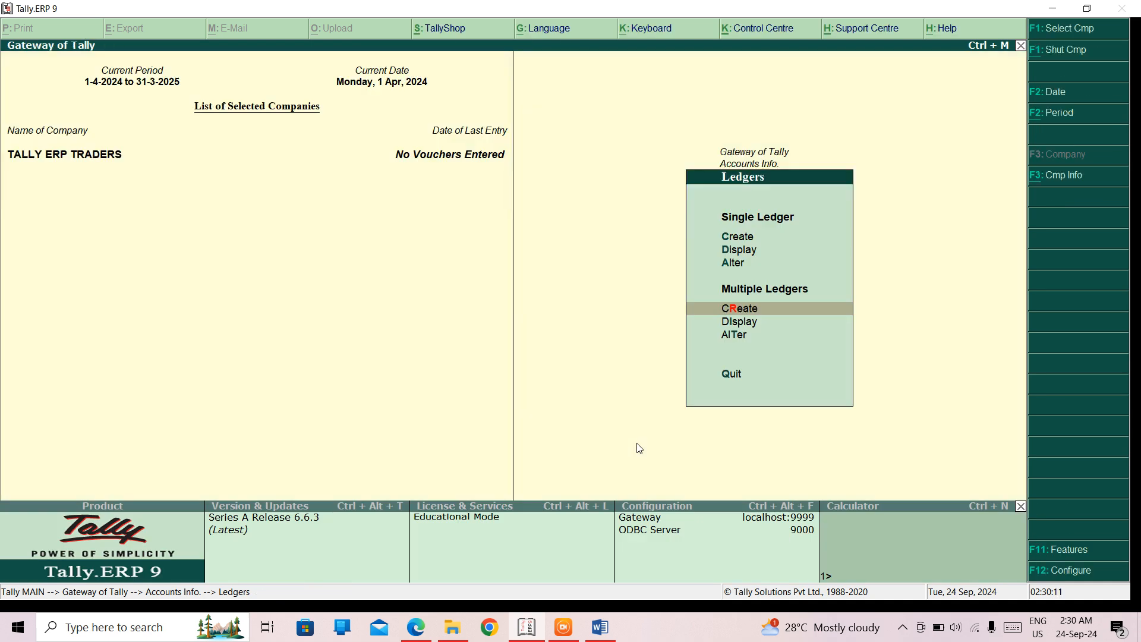
# - Display multiple ledgers for the Bank Accounts group, then return to the ledger options
pyautogui.press('Down')
pyautogui.press('Return')
pyautogui.press('Down')
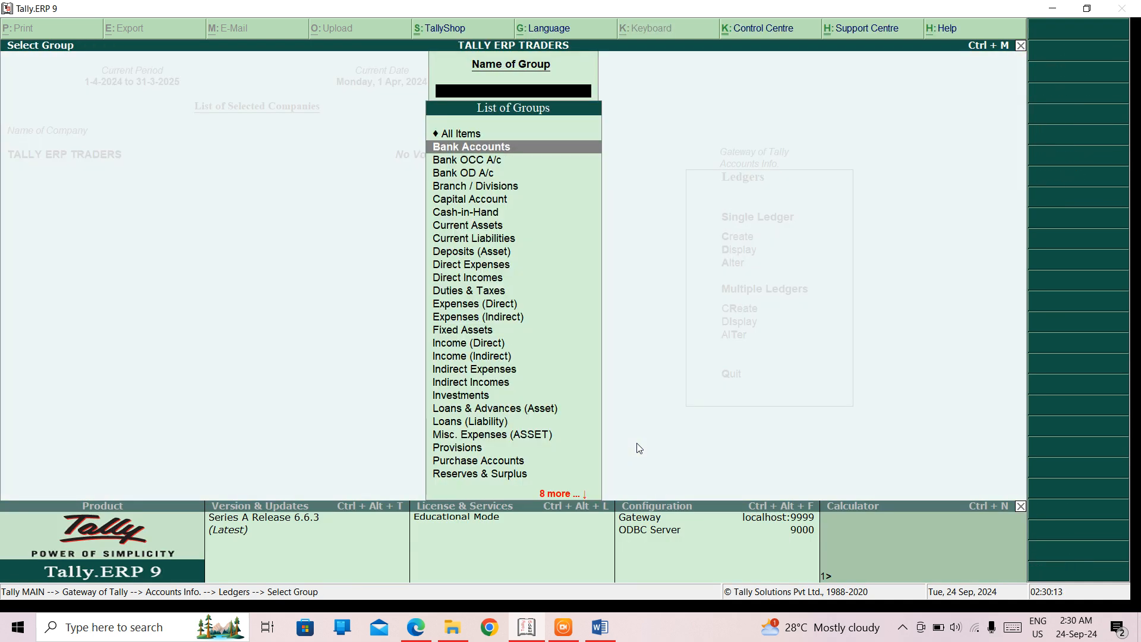
pyautogui.press('Return')
pyautogui.press('Escape')
pyautogui.press('Escape')
# - Open the Bank Accounts group in multiple-ledger alteration, then return to the Gateway of Tally without changes
pyautogui.press('Down')
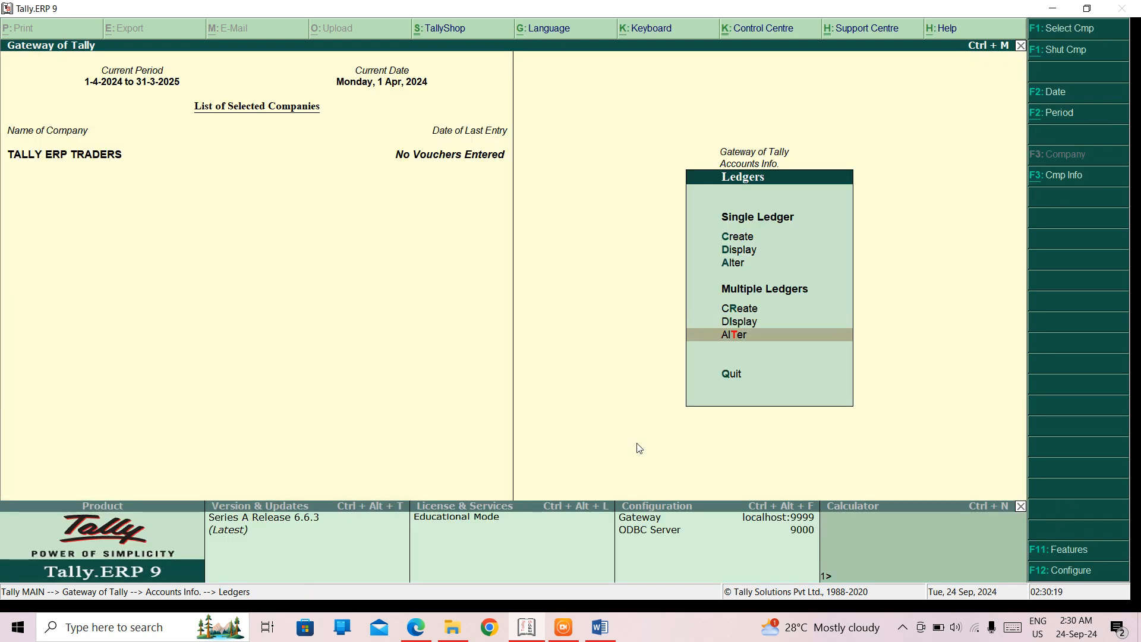
pyautogui.press('Return')
pyautogui.press('Down')
pyautogui.press('Return')
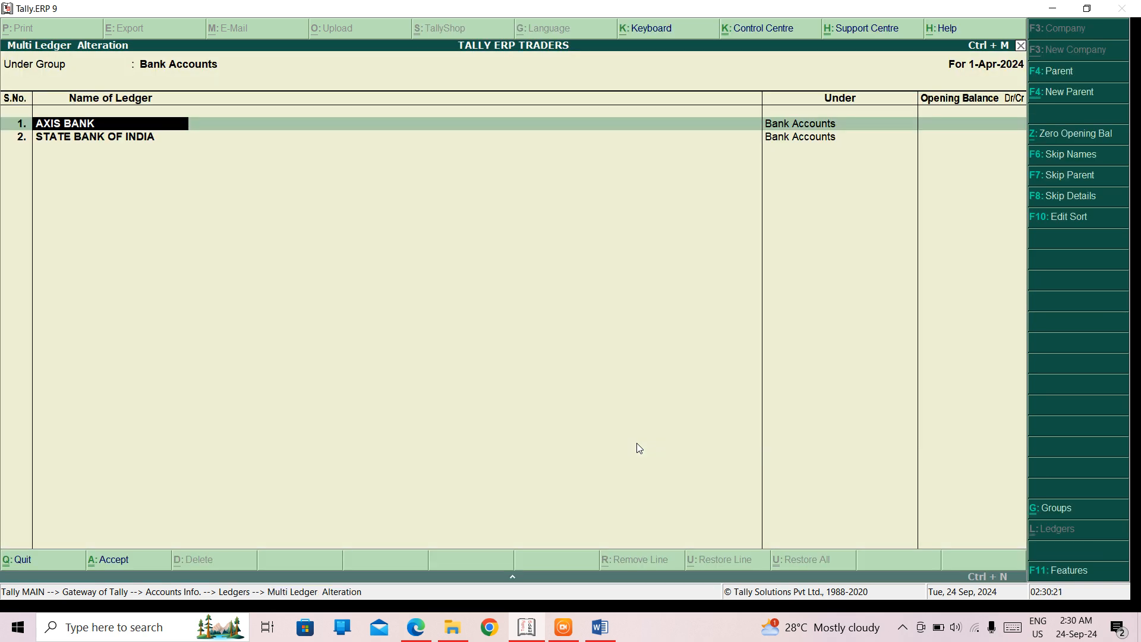
pyautogui.press('Escape')
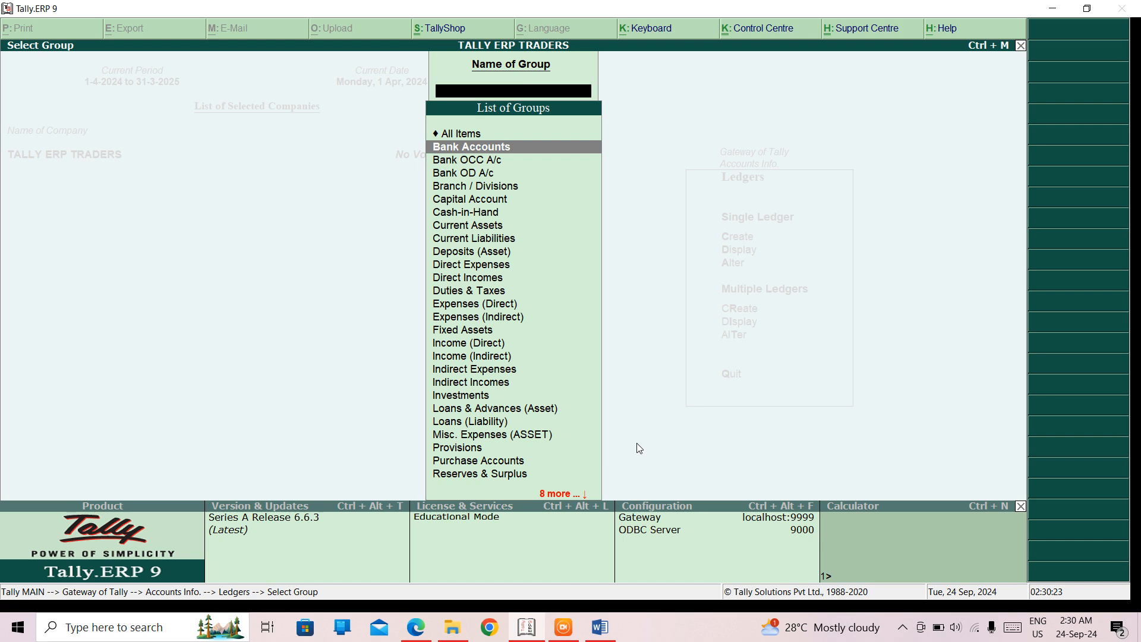
pyautogui.press('Escape')
pyautogui.press('Escape')
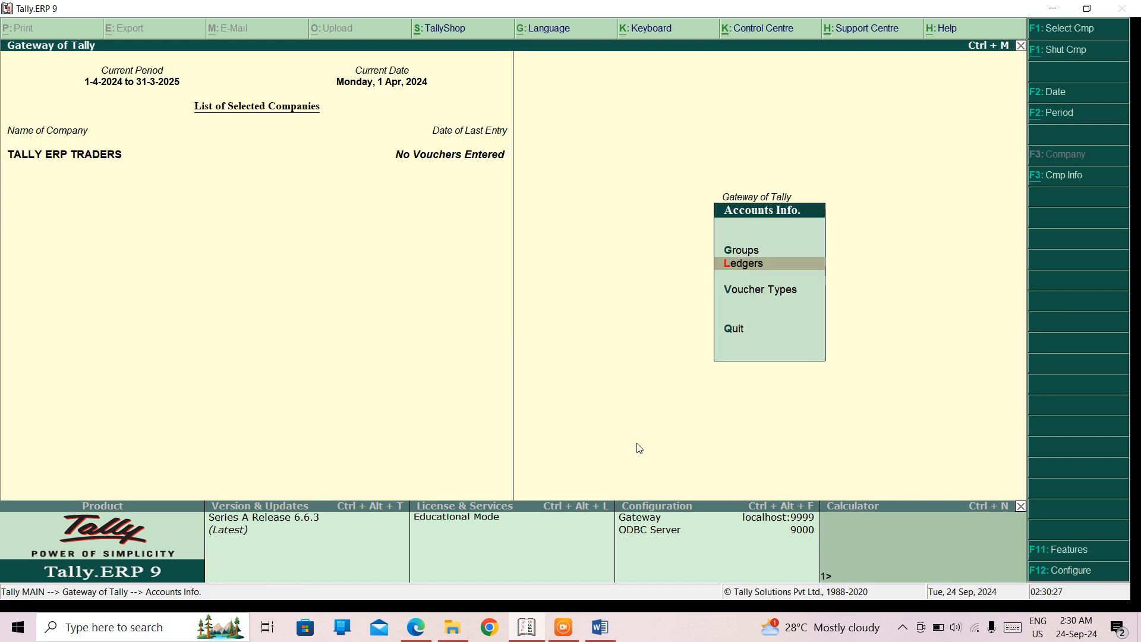
pyautogui.press('Escape')
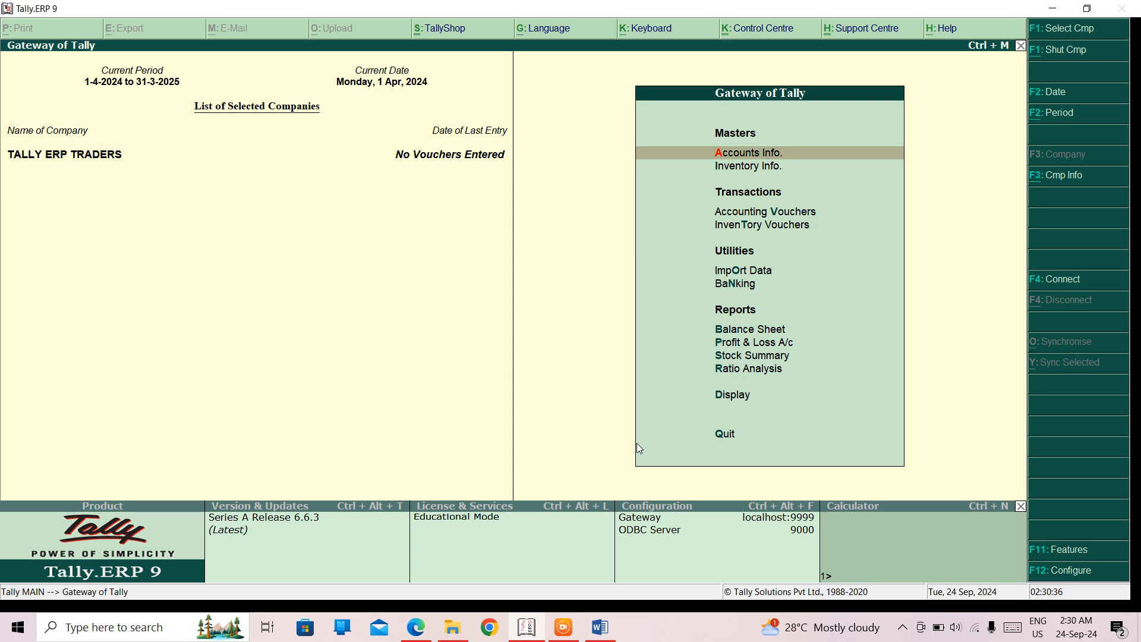
# - Open the company selection list from the company information options and go to TALLY ERP TRADERS
pyautogui.hotkey('alt', 'F3')
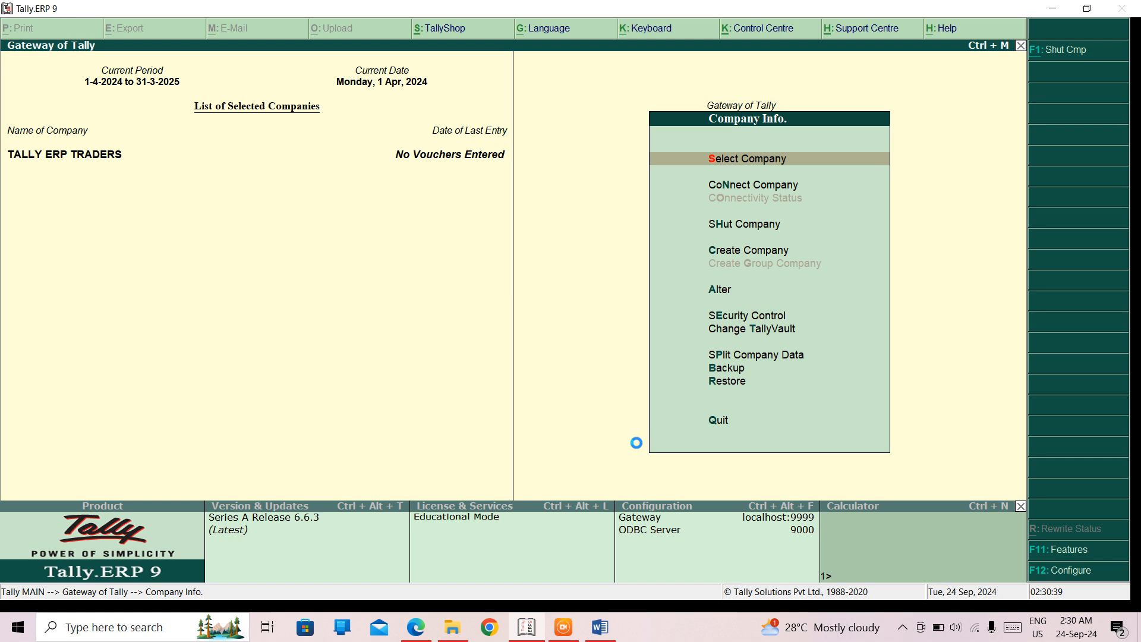
pyautogui.press('Return')
pyautogui.press('Down')
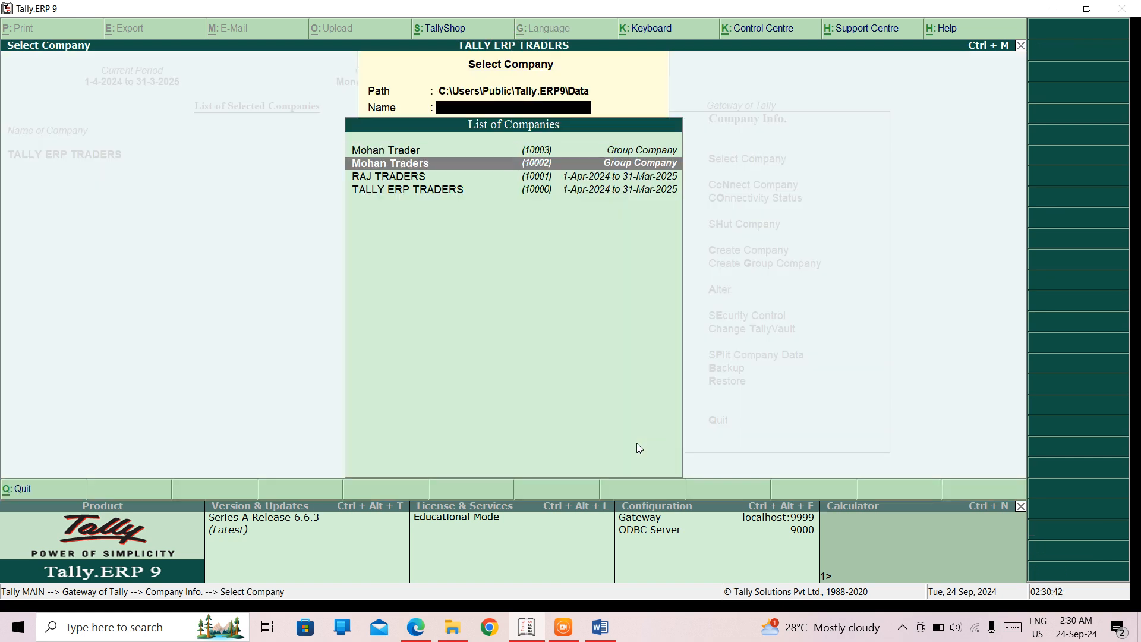
pyautogui.press('Down')
pyautogui.press('Down')
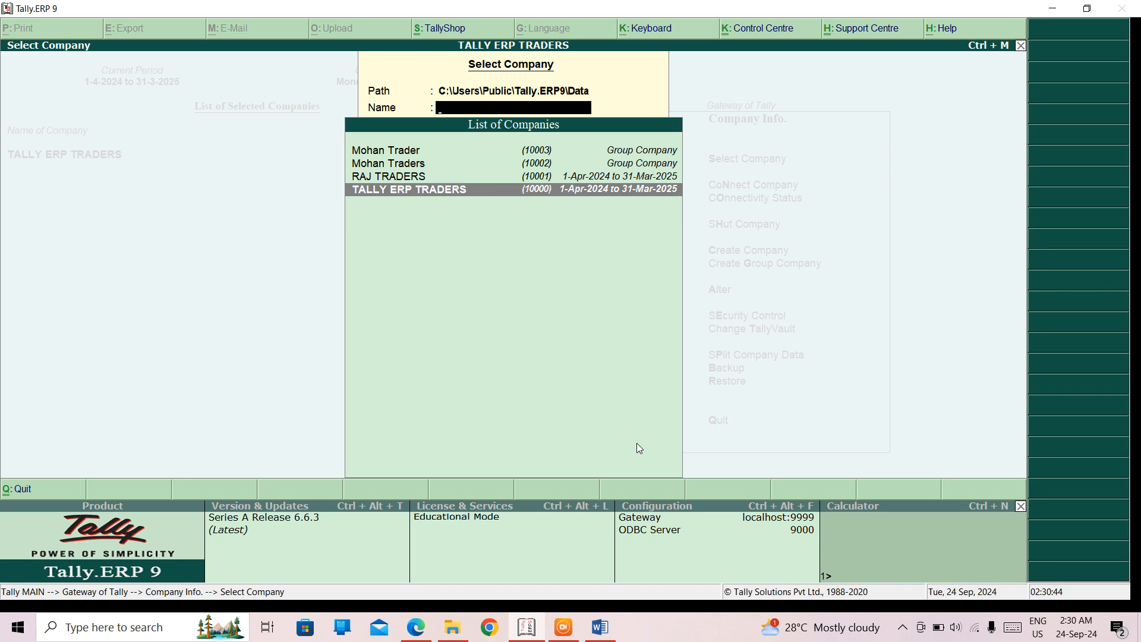
pyautogui.press('Return')
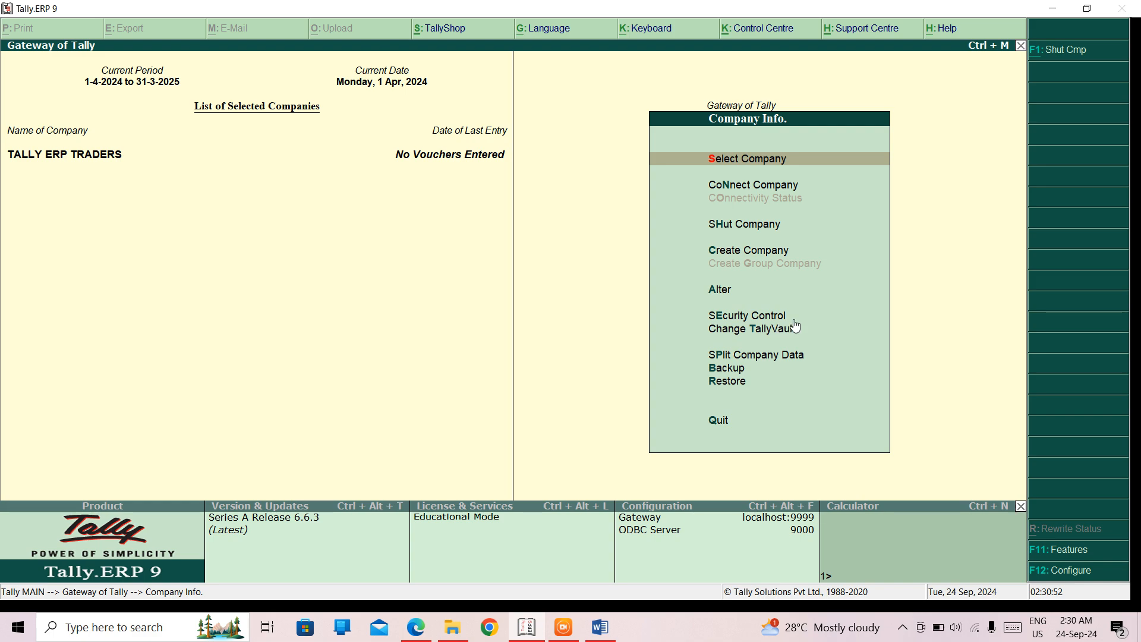
# - Switch to the TALLY ERP 9 NOTES document in Word and review the numbered list of accounting terms and groups
pyautogui.click(600, 627)
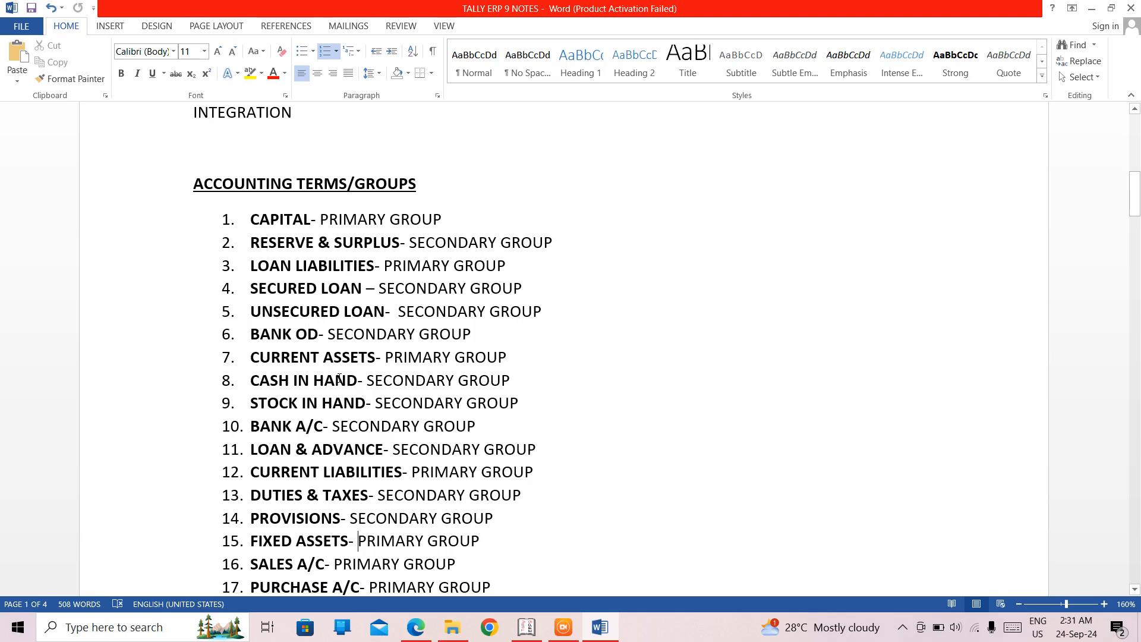
pyautogui.scroll(-10, 338, 378)
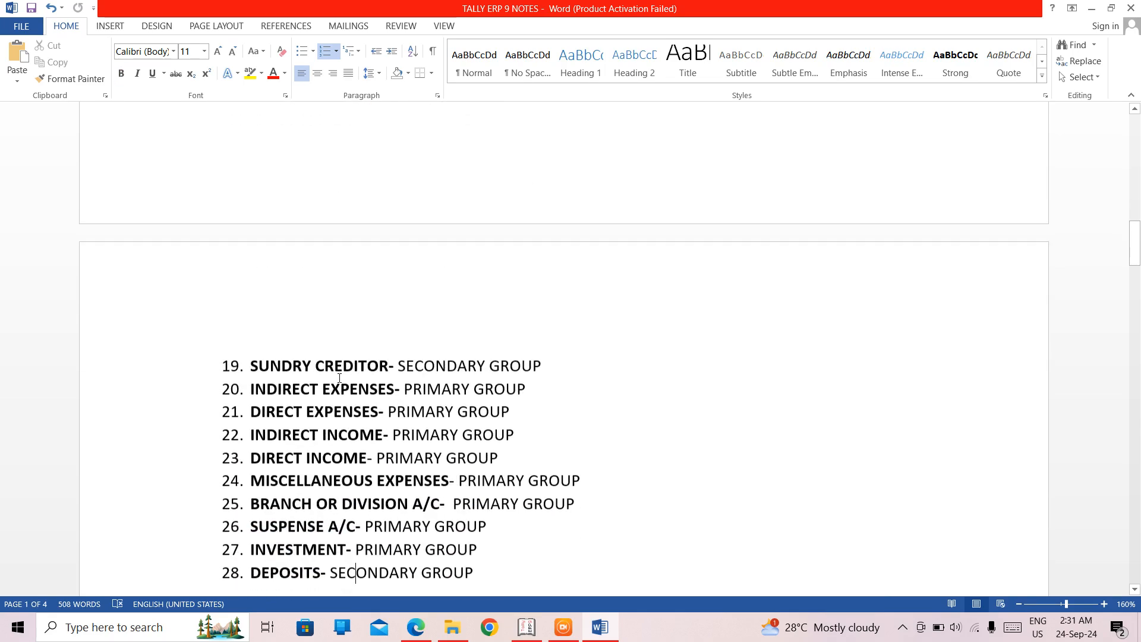
pyautogui.press('Up')
pyautogui.press('Up')
pyautogui.press('Up')
pyautogui.press('Up')
pyautogui.press('Up')
pyautogui.press('Up')
pyautogui.press('Up')
pyautogui.press('Up')
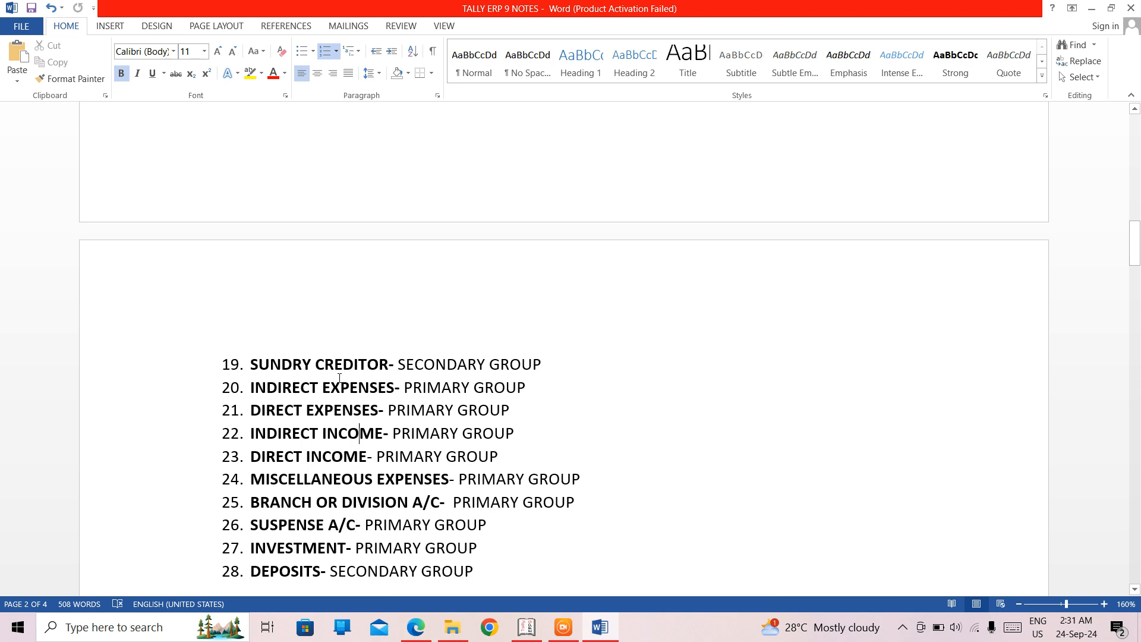
pyautogui.press('Up')
pyautogui.press('Up')
pyautogui.press('Up')
pyautogui.press('Up')
pyautogui.press('Up')
pyautogui.press('Up')
pyautogui.press('Up')
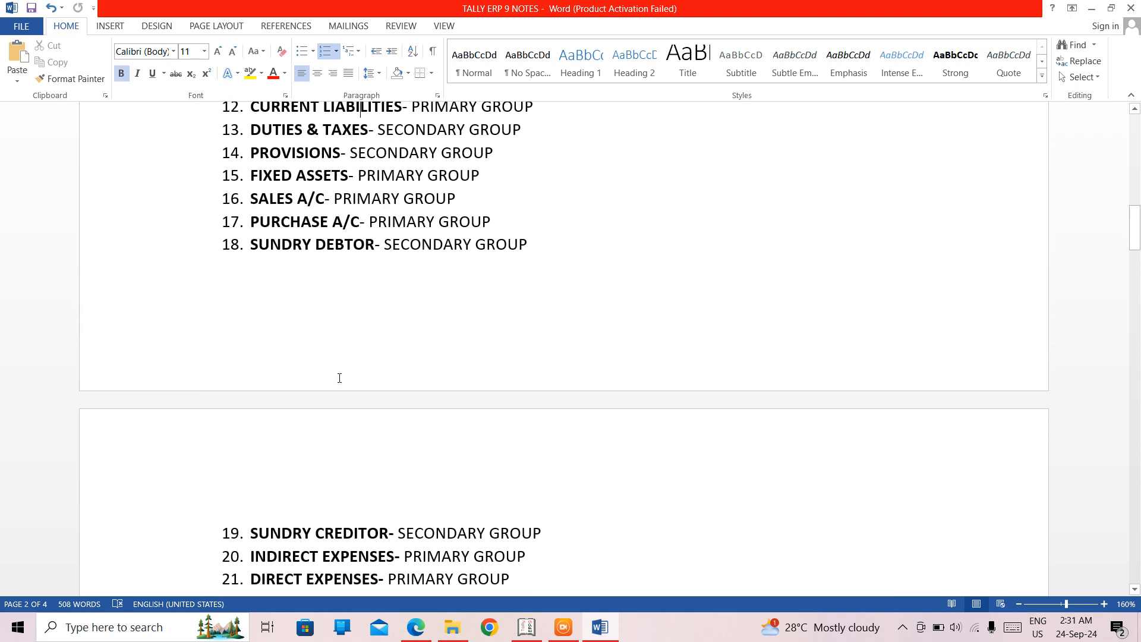
pyautogui.press('Up')
pyautogui.press('Up')
pyautogui.press('Up')
pyautogui.press('Up')
pyautogui.press('Up')
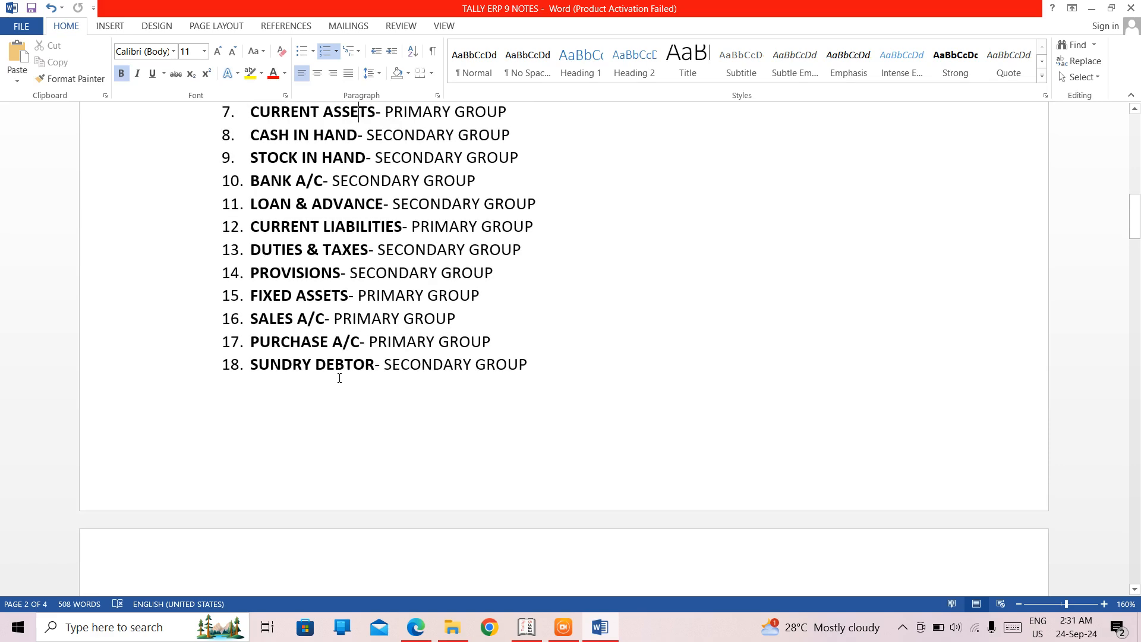
pyautogui.press('Up')
pyautogui.press('Up')
pyautogui.press('Up')
pyautogui.press('Up')
pyautogui.press('Up')
pyautogui.press('Up')
pyautogui.press('Up')
pyautogui.press('Up')
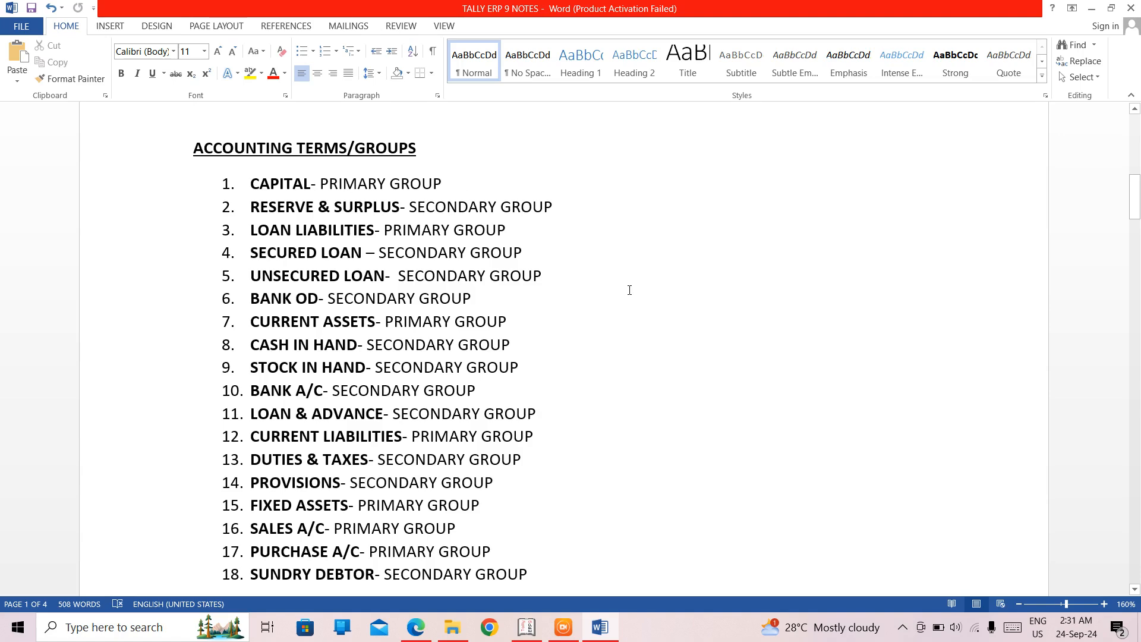
# - Go through the notes past the accounting groups to the Golden Rules of Accounting section
pyautogui.press('Down')
pyautogui.press('Down')
pyautogui.press('Down')
pyautogui.press('Down')
pyautogui.press('Down')
pyautogui.press('Down')
pyautogui.press('Down')
pyautogui.press('Down')
pyautogui.press('Down')
pyautogui.press('Down')
pyautogui.press('Down')
pyautogui.press('Down')
pyautogui.press('Down')
pyautogui.press('Down')
pyautogui.press('Down')
pyautogui.press('Down')
pyautogui.press('Down')
pyautogui.press('Down')
pyautogui.press('Down')
pyautogui.press('Down')
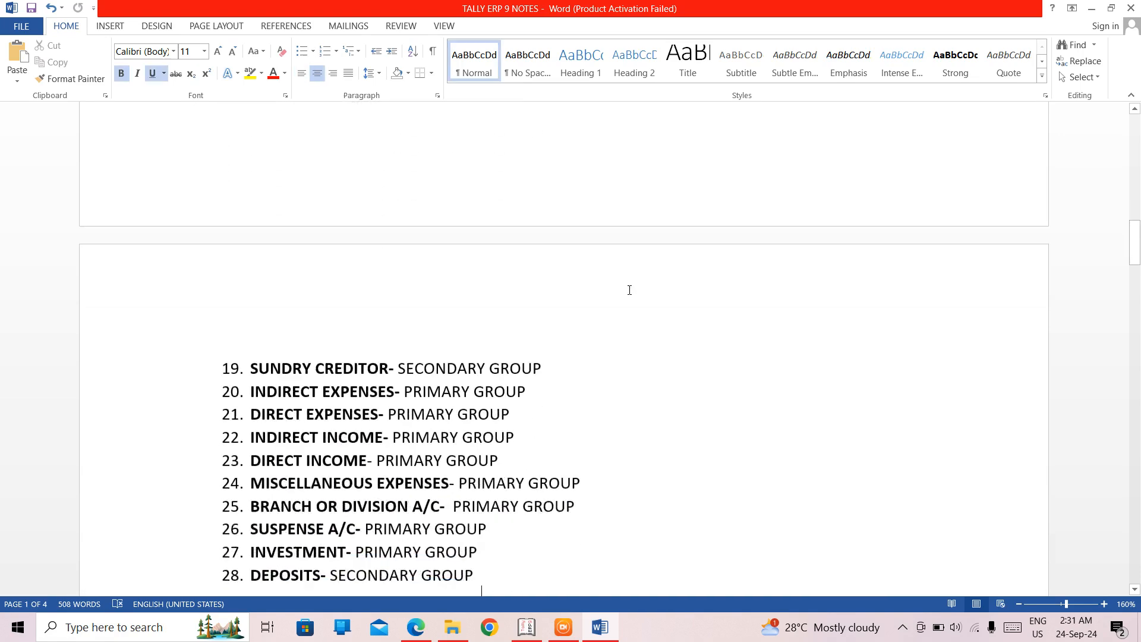
pyautogui.press('Down')
pyautogui.press('Down')
pyautogui.press('Down')
pyautogui.press('Down')
pyautogui.press('Down')
pyautogui.press('Down')
pyautogui.press('Down')
pyautogui.press('Down')
pyautogui.press('Down')
pyautogui.press('Down')
pyautogui.press('Down')
pyautogui.press('Down')
pyautogui.press('Down')
pyautogui.press('Down')
pyautogui.press('Down')
pyautogui.press('Down')
pyautogui.press('Down')
pyautogui.press('Down')
pyautogui.press('Down')
pyautogui.press('Down')
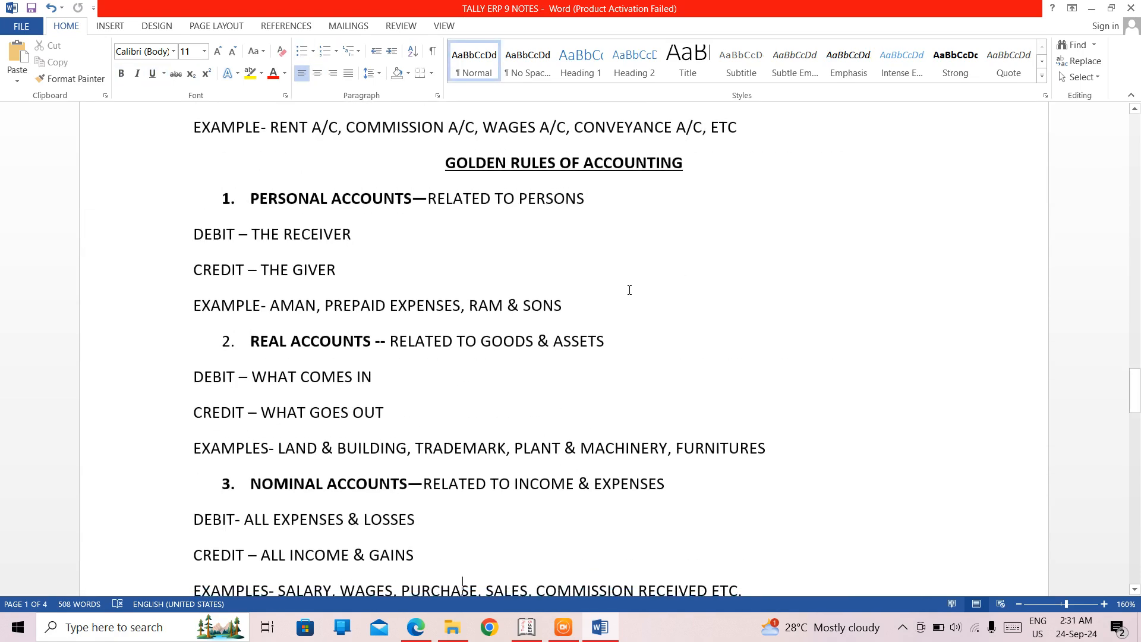
# - Add a centred heading "ACCOUNTING GROUPS" at the end of the notes, below the voucher shortcuts
pyautogui.press('Down')
pyautogui.press('Down')
pyautogui.press('Down')
pyautogui.press('Down')
pyautogui.press('Down')
pyautogui.press('Down')
pyautogui.press('Down')
pyautogui.press('Down')
pyautogui.press('Down')
pyautogui.press('Down')
pyautogui.press('Down')
pyautogui.press('Down')
pyautogui.press('Down')
pyautogui.press('Down')
pyautogui.press('Down')
pyautogui.press('Down')
pyautogui.press('Down')
pyautogui.press('Down')
pyautogui.press('Down')
pyautogui.press('Down')
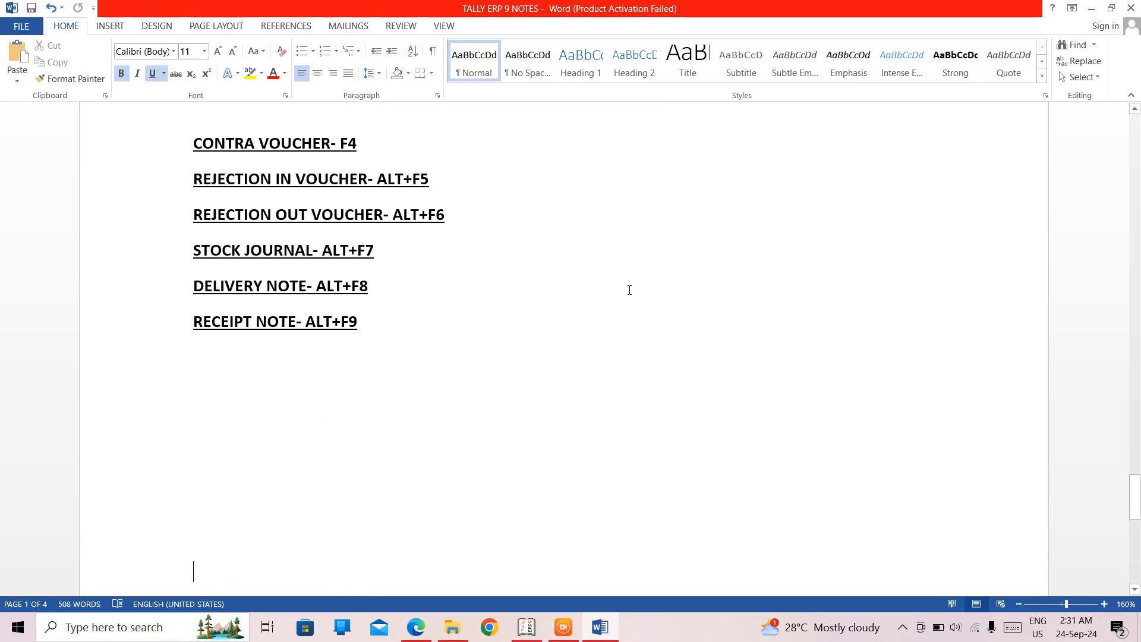
pyautogui.press('Up')
pyautogui.press('Up')
pyautogui.press('Up')
pyautogui.press('Up')
pyautogui.press('Up')
pyautogui.hotkey('ctrl', 'e')
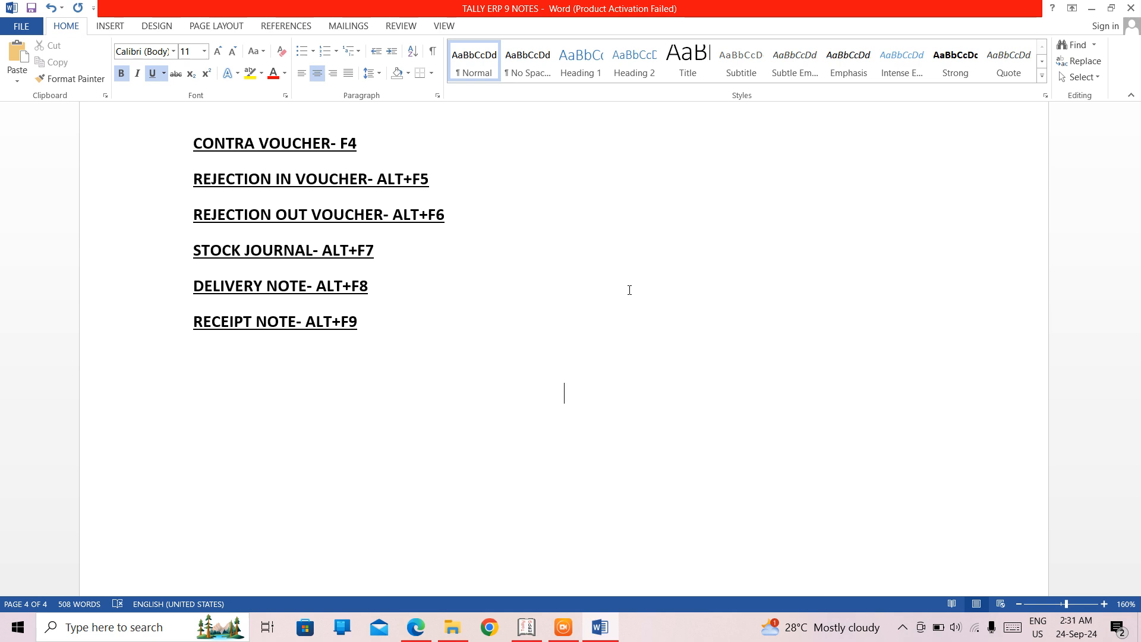
pyautogui.write('ACCOUNT')
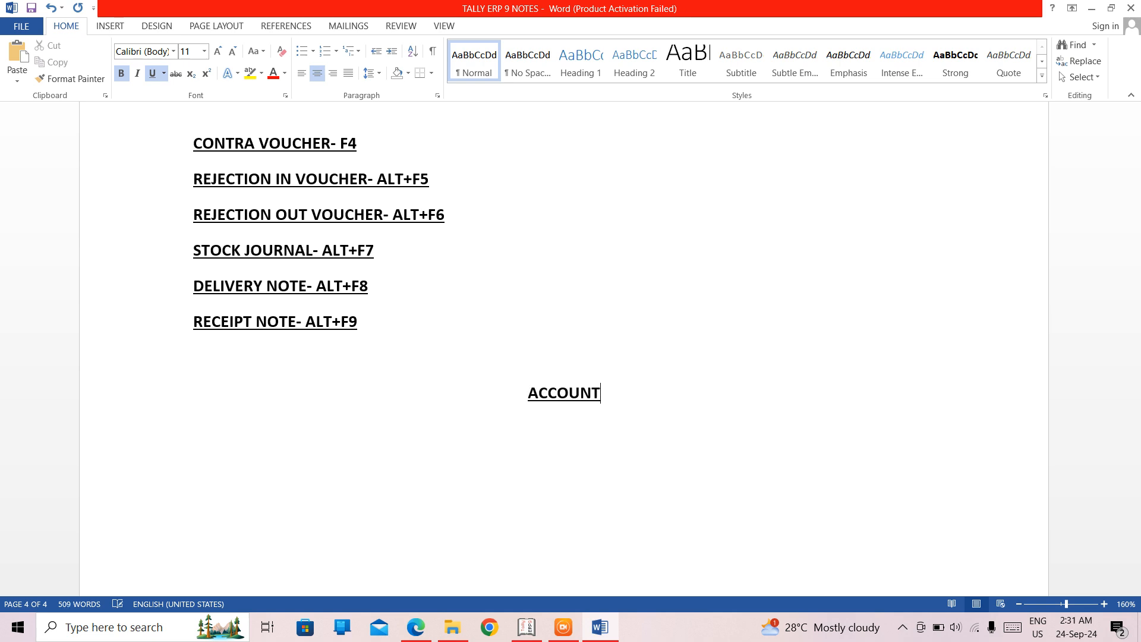
pyautogui.write('ING GROUPS')
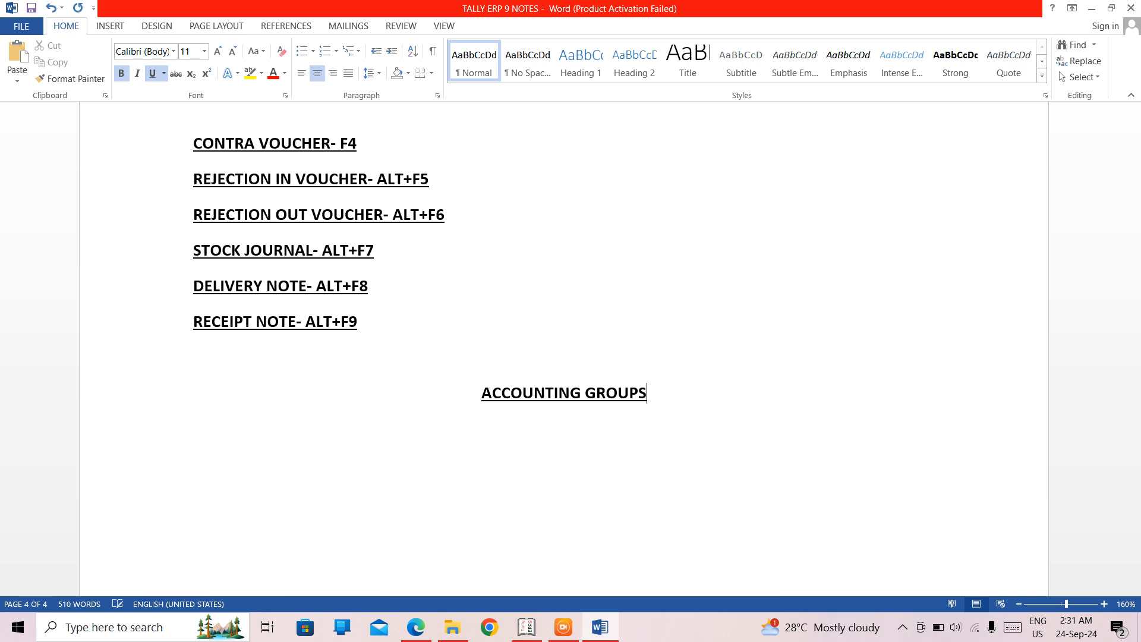
# - Write the left-aligned line "CAPITAL GROUP- RESERVE & SURPLUS" under the ACCOUNTING GROUPS heading
pyautogui.press('Return')
pyautogui.hotkey('ctrl', 'l')
pyautogui.write('CAPITA')
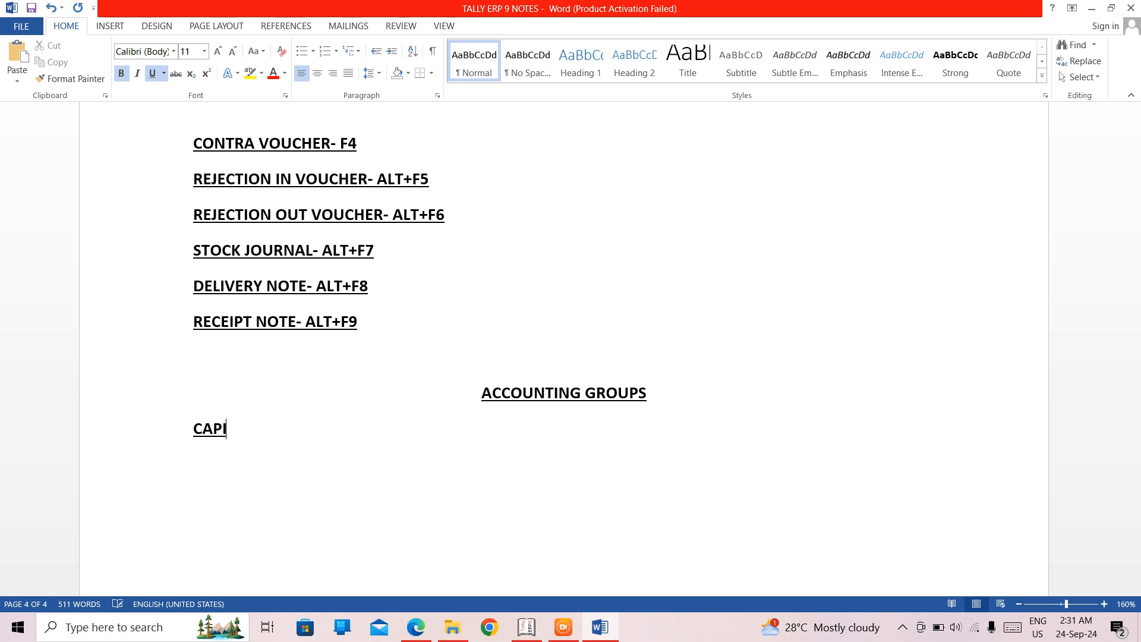
pyautogui.write('L GROUP-')
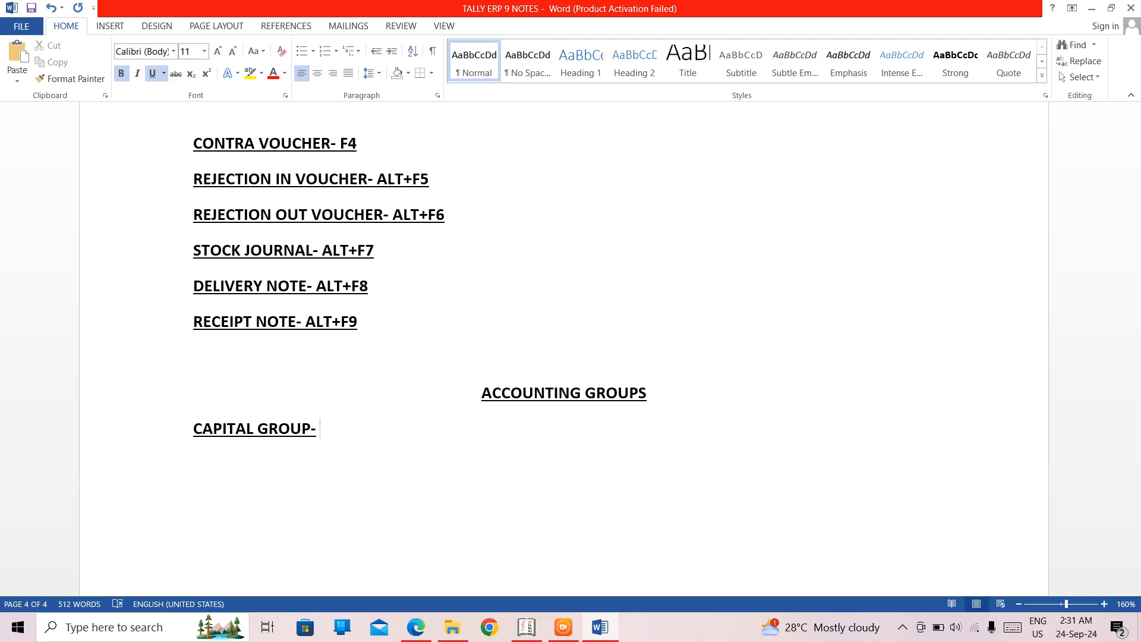
pyautogui.write(' RESERVE ')
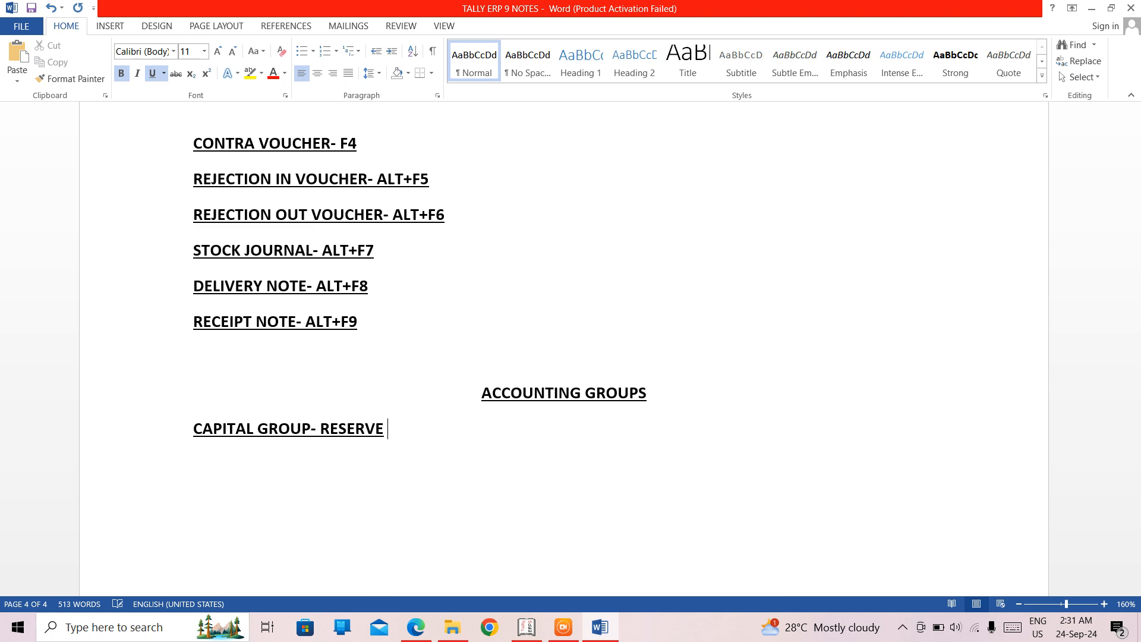
pyautogui.write('& SURPL')
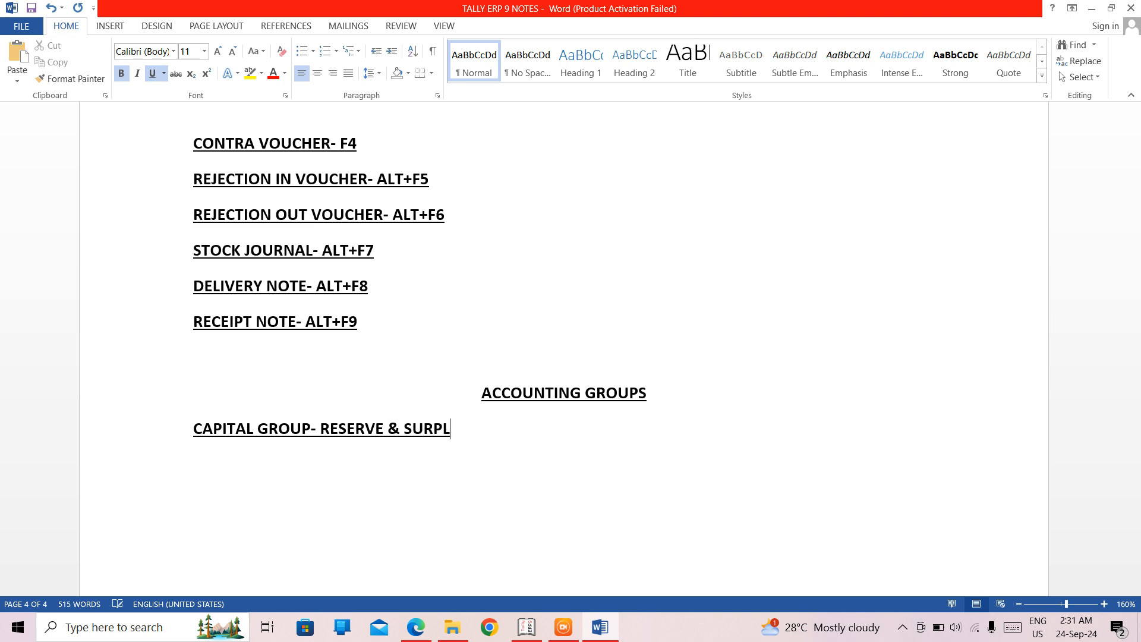
pyautogui.write('US')
# - Turn the CAPITAL GROUP line into item 1 of a numbered list
pyautogui.press('Left')
pyautogui.press('Left')
pyautogui.press('Left')
pyautogui.press('Left')
pyautogui.press('Left')
pyautogui.press('Left')
pyautogui.press('Left')
pyautogui.press('Left')
pyautogui.press('Left')
pyautogui.press('Left')
pyautogui.press('Left')
pyautogui.press('Left')
pyautogui.press('Left')
pyautogui.press('Left')
pyautogui.press('Left')
pyautogui.press('Left')
pyautogui.press('Left')
pyautogui.press('Left')
pyautogui.press('Left')
pyautogui.press('Left')
pyautogui.press('Left')
pyautogui.press('Left')
pyautogui.press('Left')
pyautogui.press('Left')
pyautogui.press('Left')
pyautogui.press('Left')
pyautogui.press('Left')
pyautogui.press('Left')
pyautogui.press('Left')
pyautogui.press('Left')
pyautogui.write('1.')
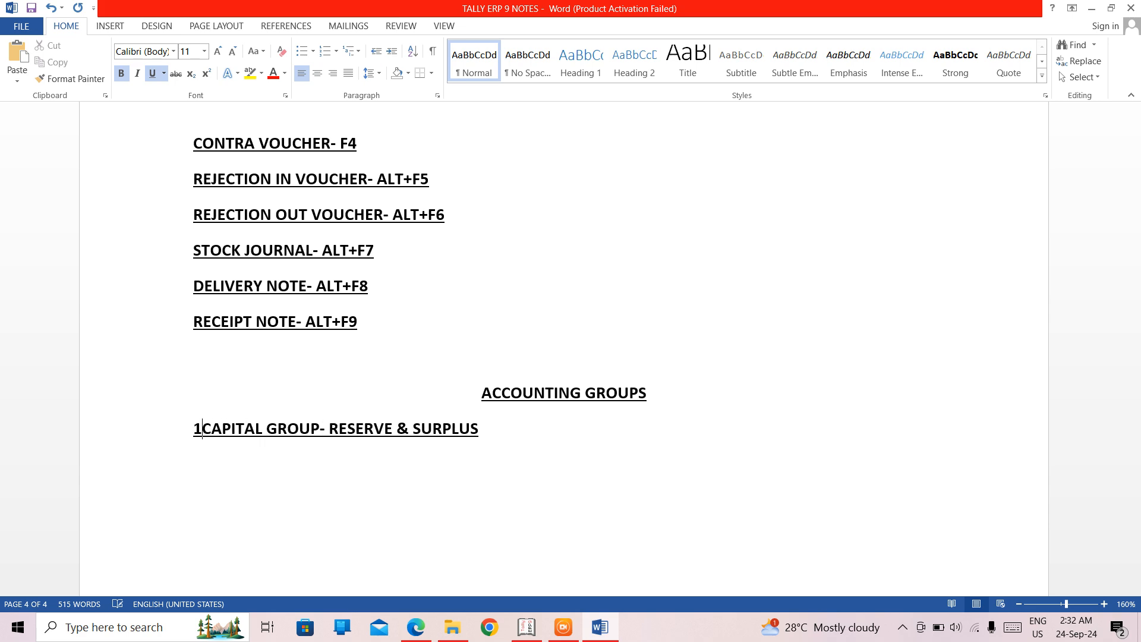
pyautogui.press('Right')
pyautogui.press('Right')
pyautogui.press('Right')
pyautogui.press('Right')
pyautogui.press('Right')
pyautogui.press('Right')
pyautogui.press('Right')
pyautogui.press('Right')
pyautogui.press('Right')
pyautogui.press('Right')
pyautogui.press('Right')
pyautogui.press('Right')
pyautogui.press('Right')
pyautogui.press('Right')
pyautogui.press('Right')
pyautogui.press('Right')
pyautogui.press('Right')
pyautogui.press('Right')
pyautogui.press('Right')
pyautogui.press('Right')
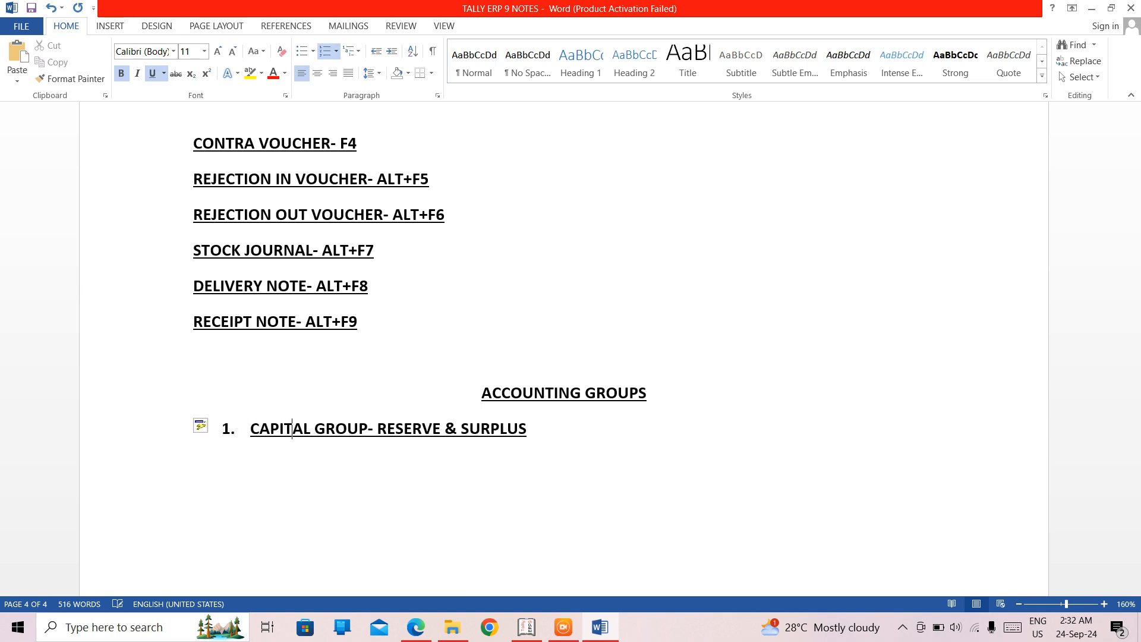
pyautogui.press('BackSpace')
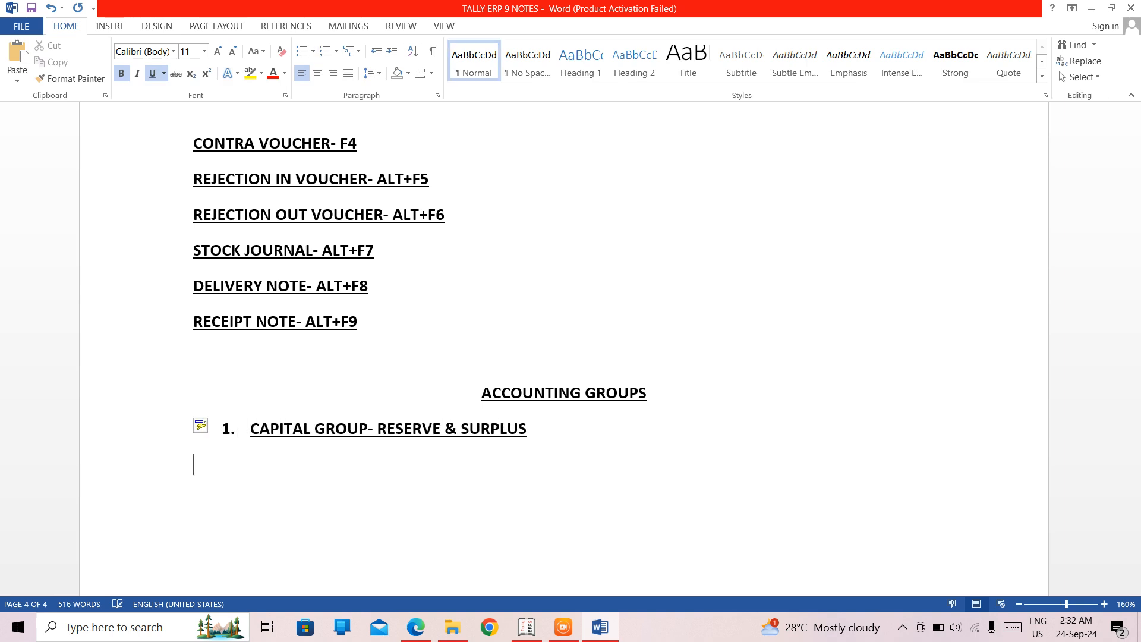
pyautogui.press('BackSpace')
# - Add the second list item "LOAN- SECURED LOAN, UNSECURED LOAN" with correct spacing between the words
pyautogui.press('Return')
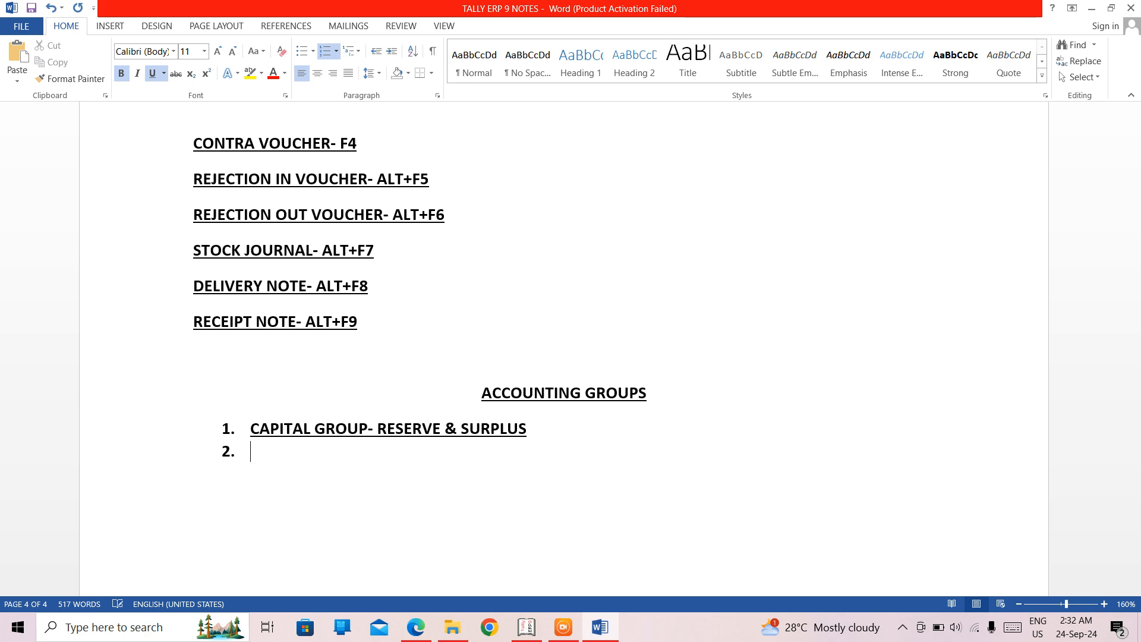
pyautogui.write('LOAN-')
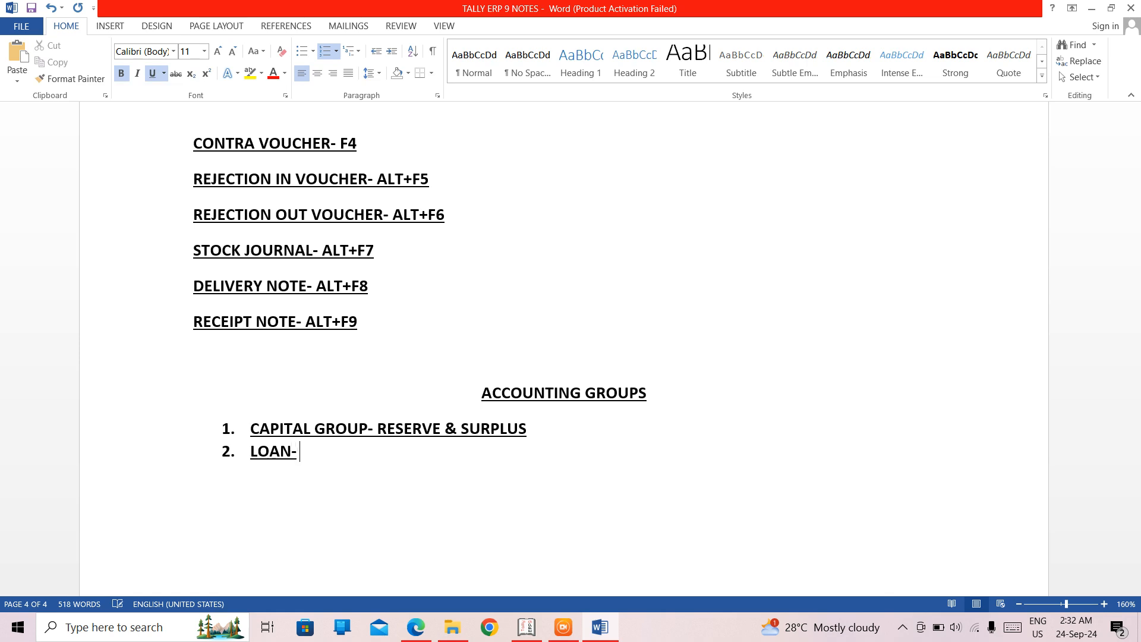
pyautogui.write(' SECURED ')
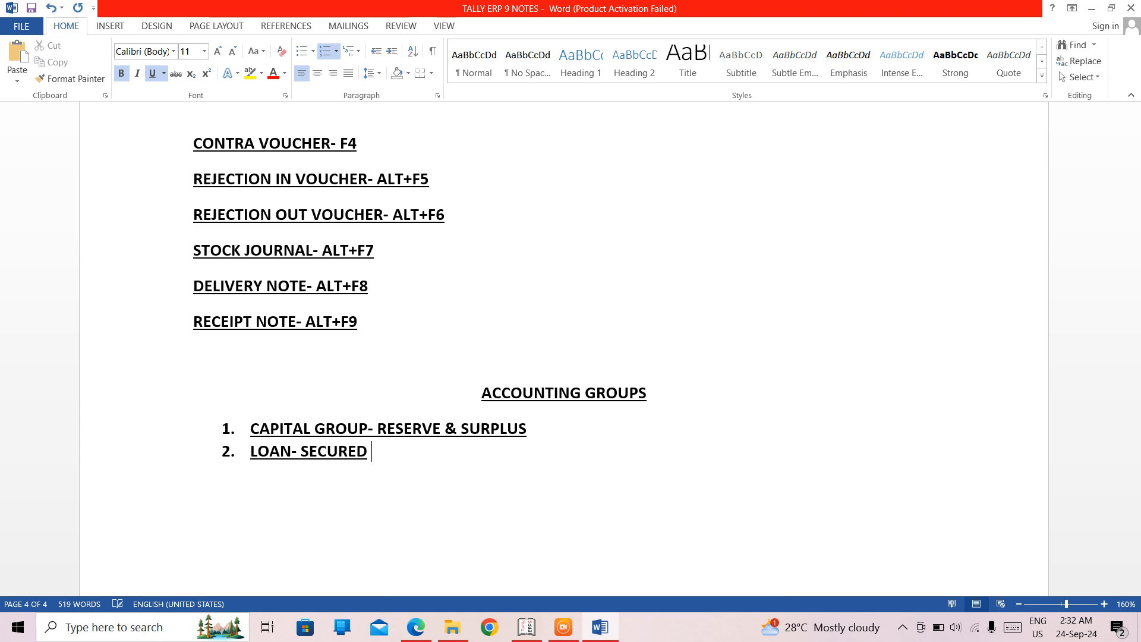
pyautogui.write('LOAN, ')
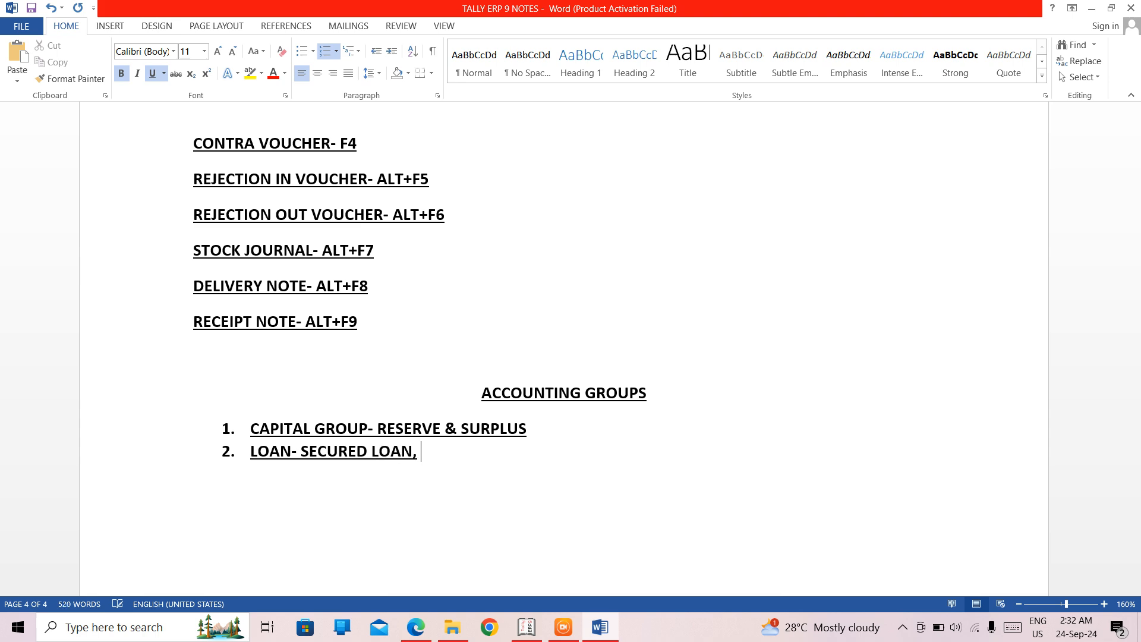
pyautogui.write('UNSECURED LOA')
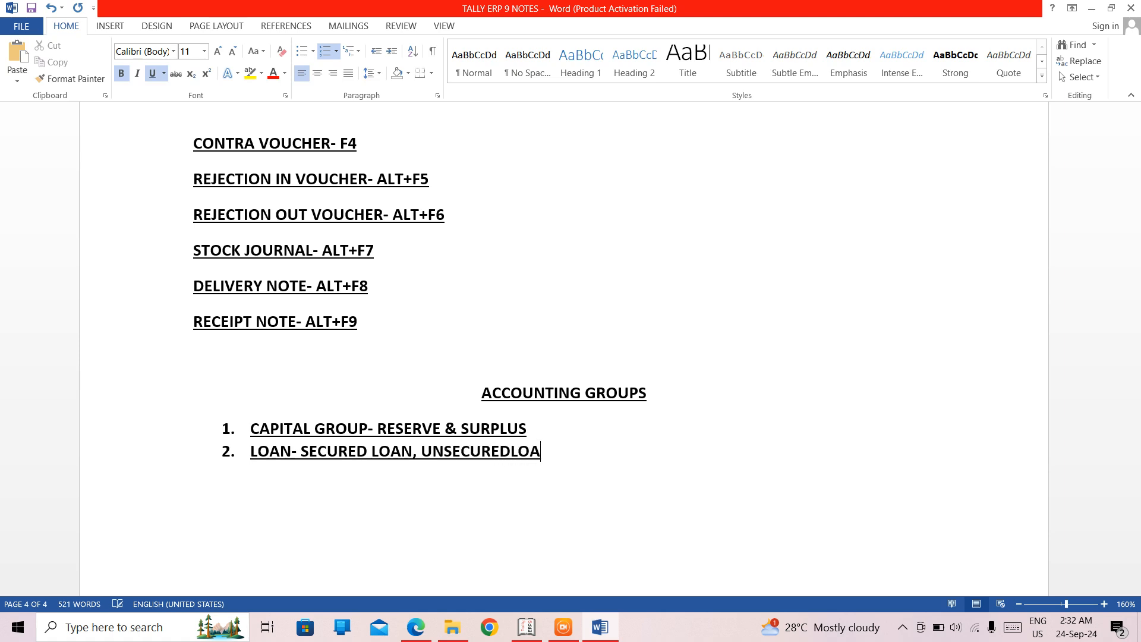
pyautogui.write('N')
pyautogui.press('Left')
pyautogui.press('Left')
pyautogui.press('Left')
pyautogui.press('Left')
pyautogui.press('Right')
pyautogui.press('Right')
# - Extend the LOAN item with ", BANK OD"
pyautogui.press('Return')
pyautogui.press('Return')
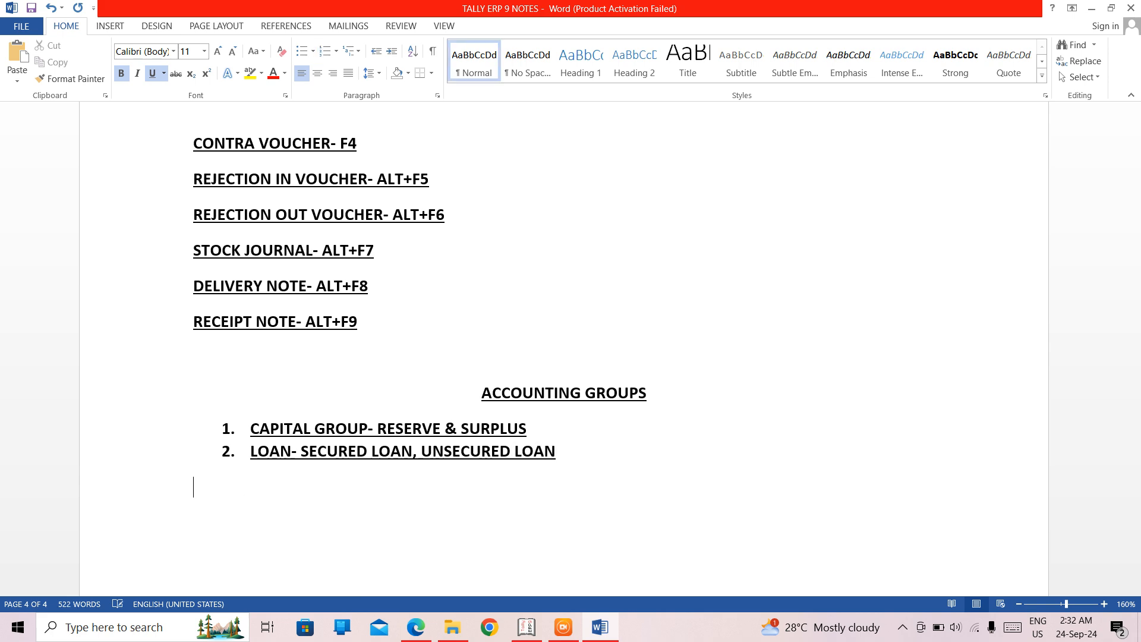
pyautogui.press('BackSpace')
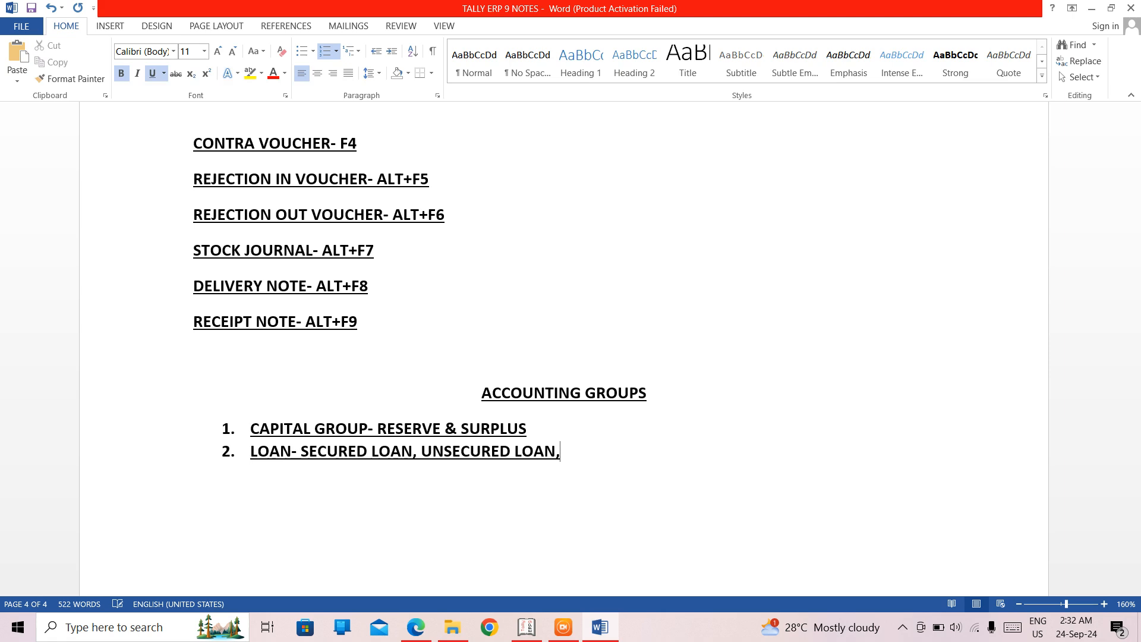
pyautogui.write('BANK OD')
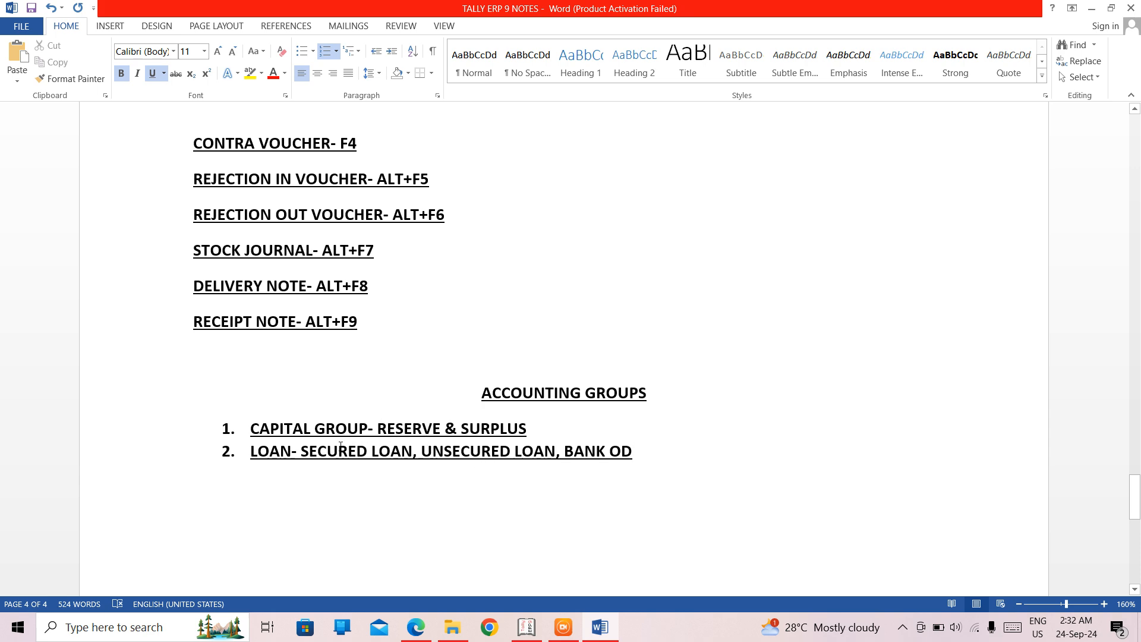
# - Add the third list item "CURRENT ASSETS", correcting its spelling
pyautogui.press('Return')
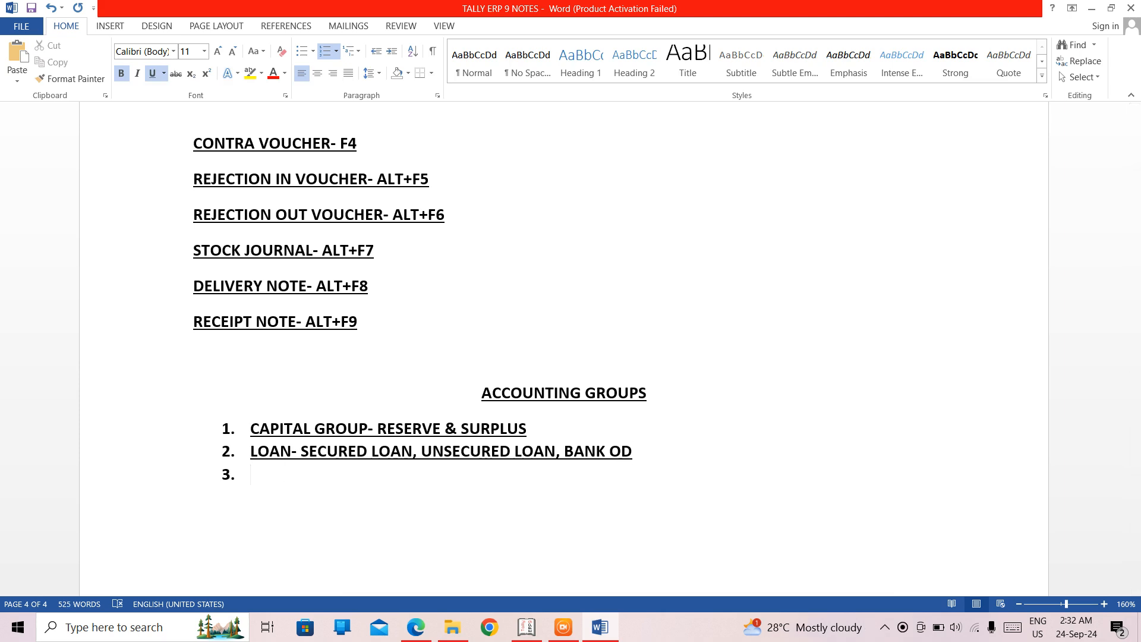
pyautogui.write('CURRENT A')
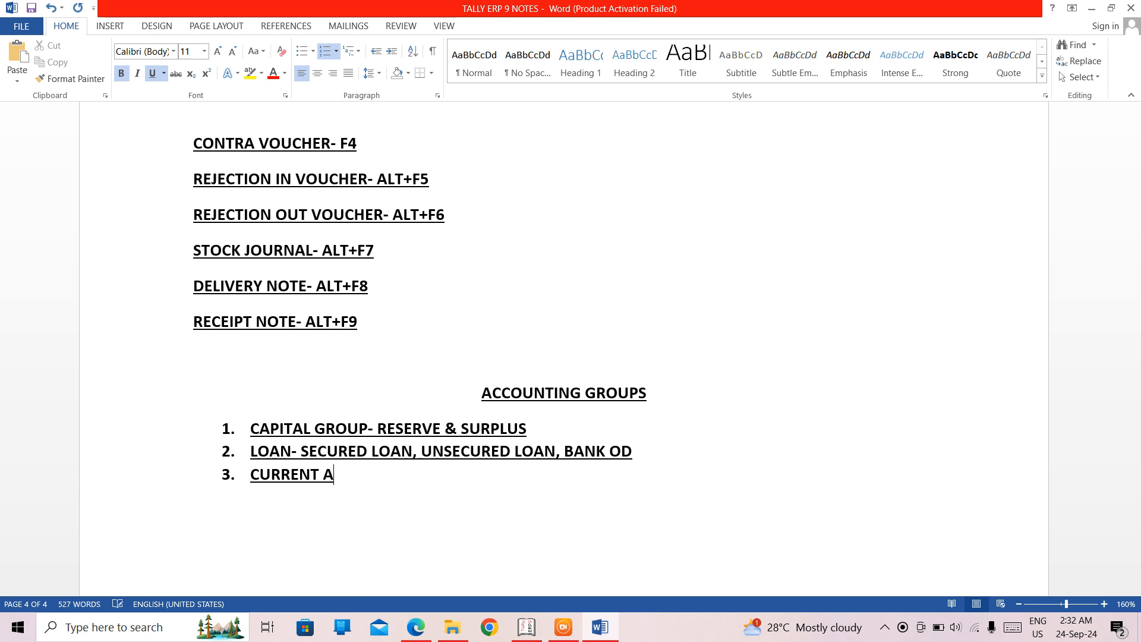
pyautogui.write('SSESTS')
pyautogui.press('Left')
pyautogui.press('Left')
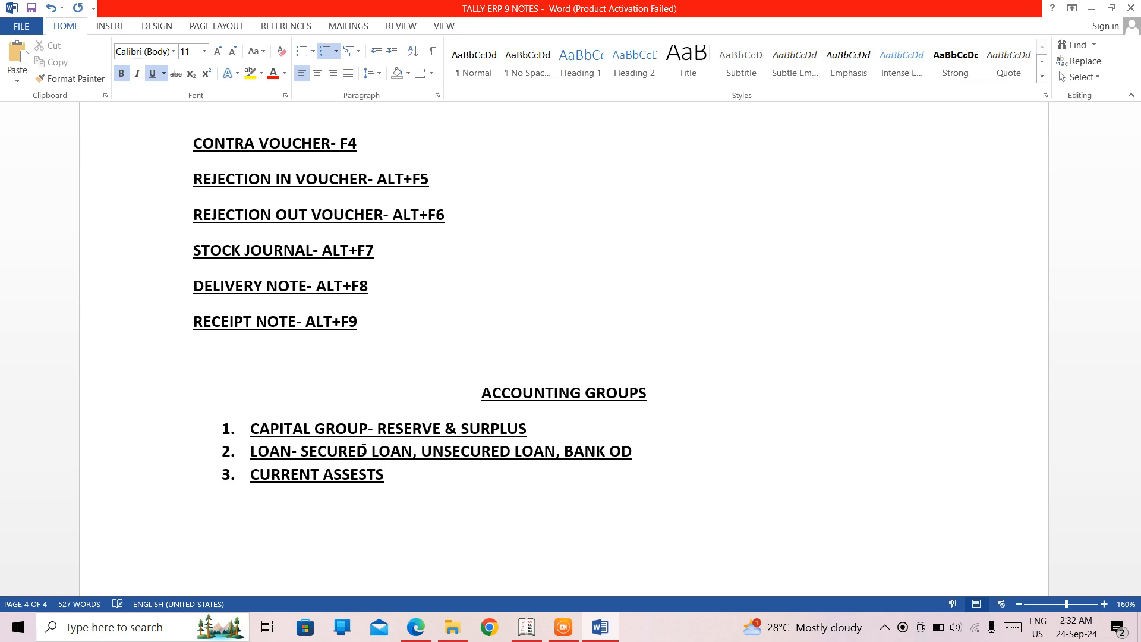
pyautogui.press('BackSpace')
pyautogui.press('Right')
pyautogui.press('Right')
# - Continue the CURRENT ASSETS item with "- CASH IN HAND, STOCK IN HAND"
pyautogui.write('-')
pyautogui.write('CASH')
pyautogui.write('-')
pyautogui.press('BackSpace')
pyautogui.write('IN')
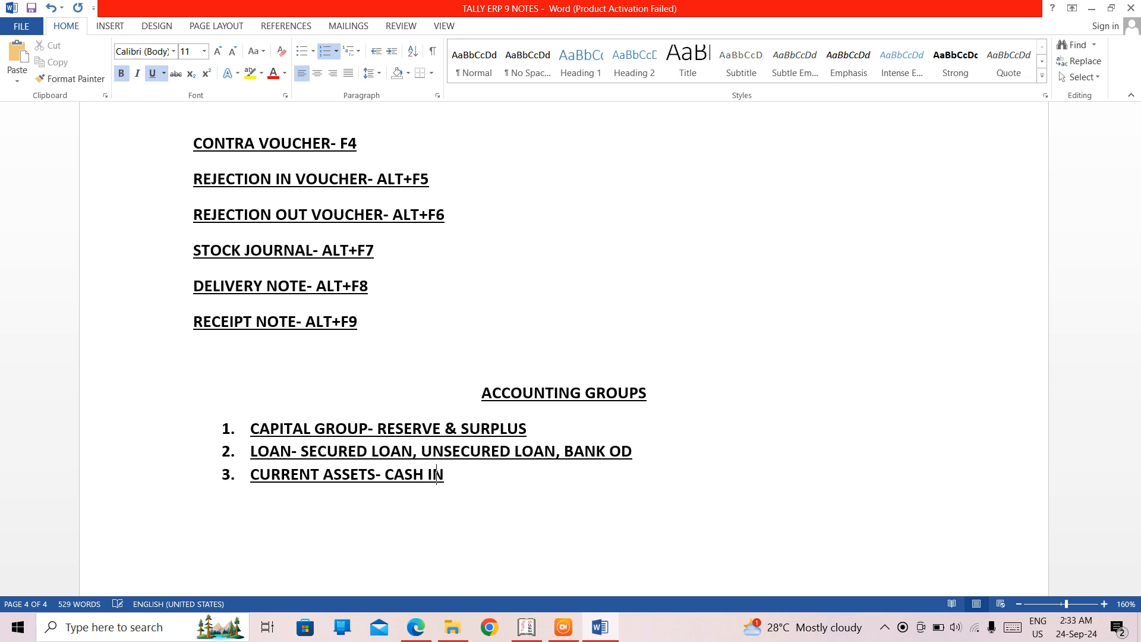
pyautogui.write(' HAND, ST')
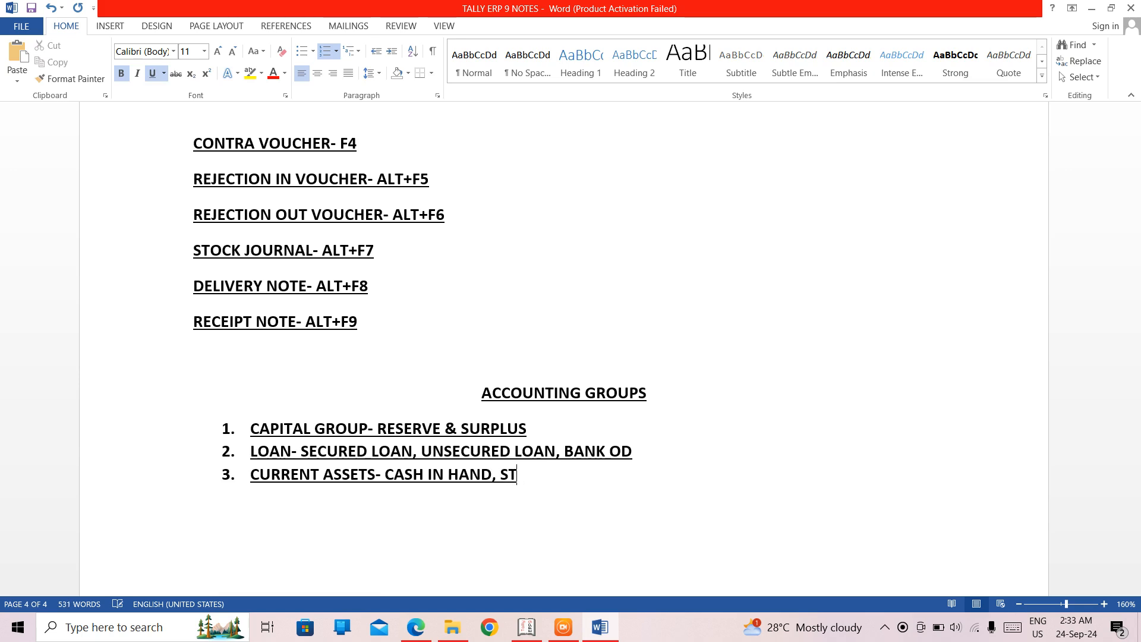
pyautogui.write('OCK IN HA')
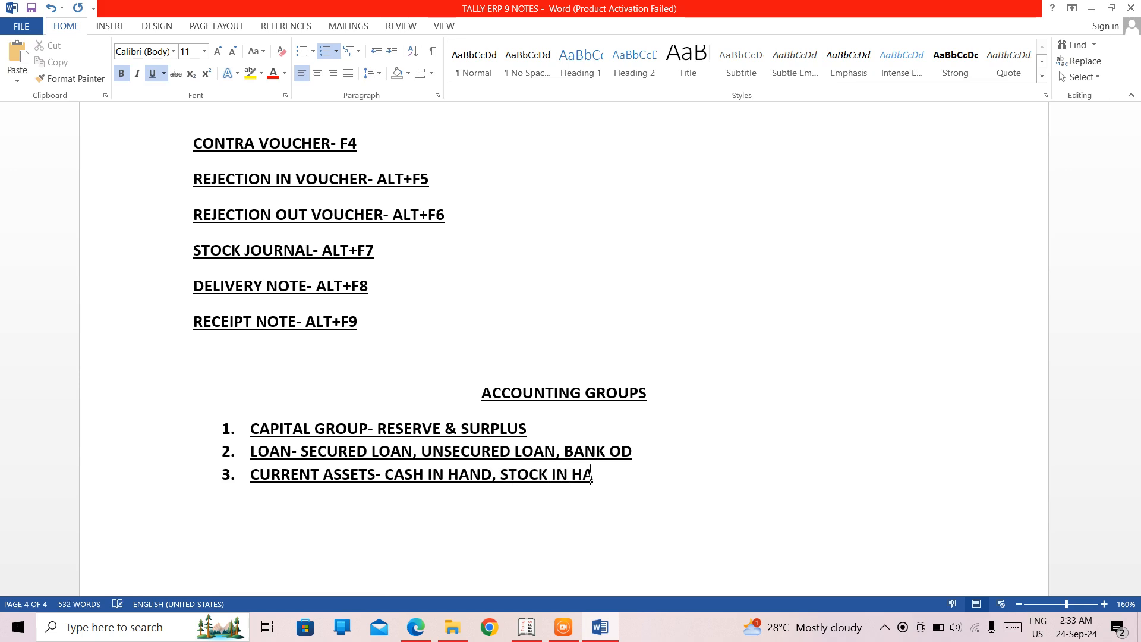
pyautogui.write('ND, ')
pyautogui.write('BAN')
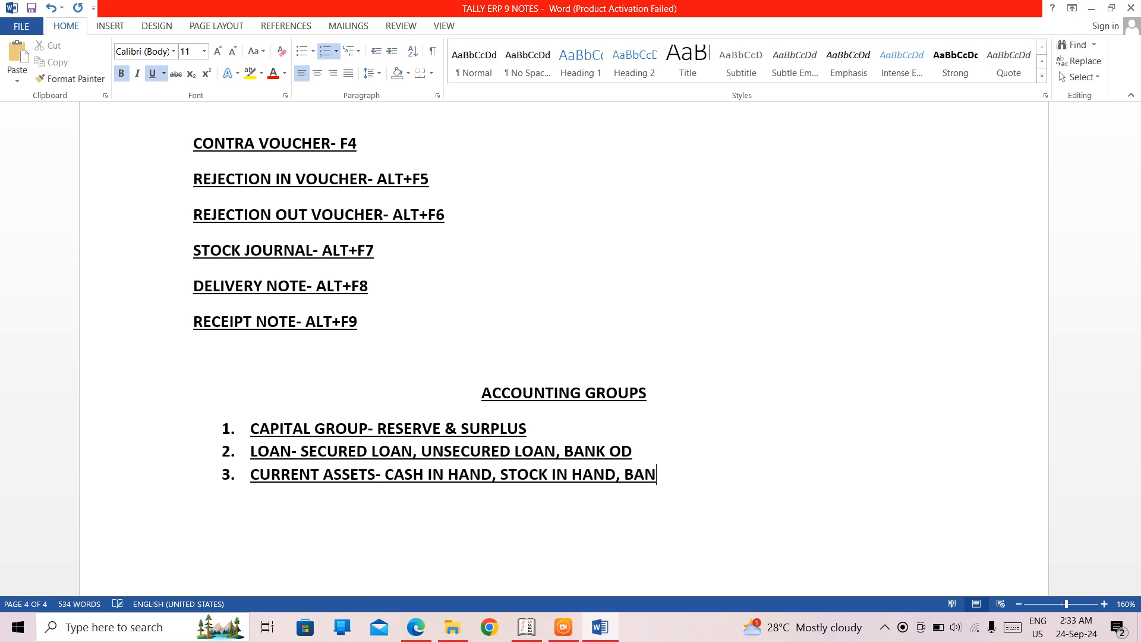
pyautogui.write('K A')
pyautogui.write('/')
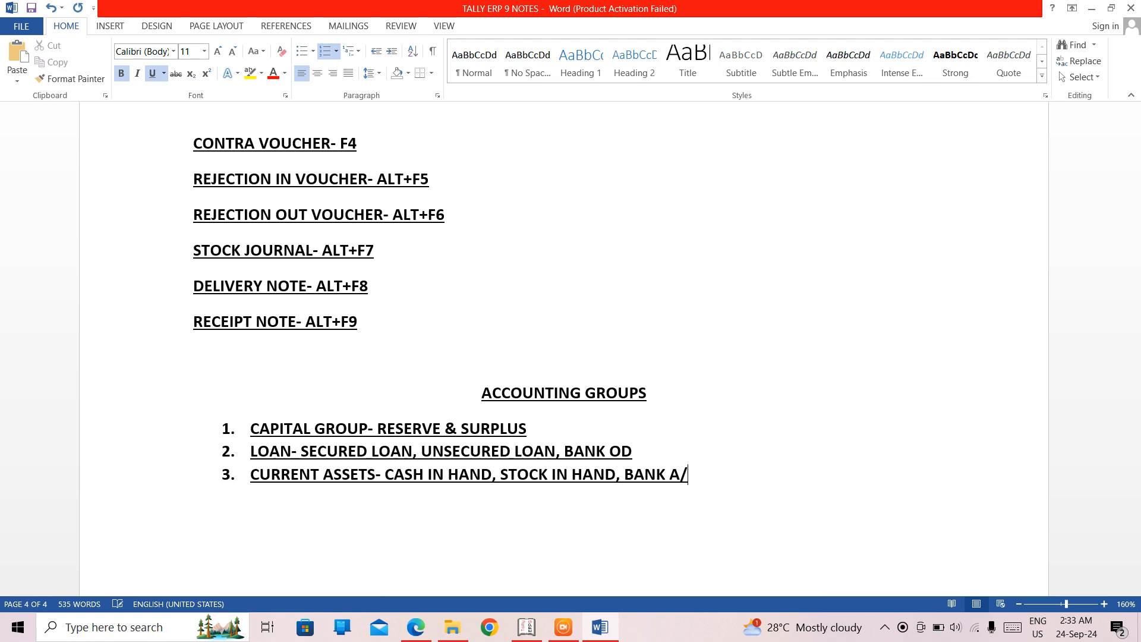
pyautogui.write('C, LOAN & ')
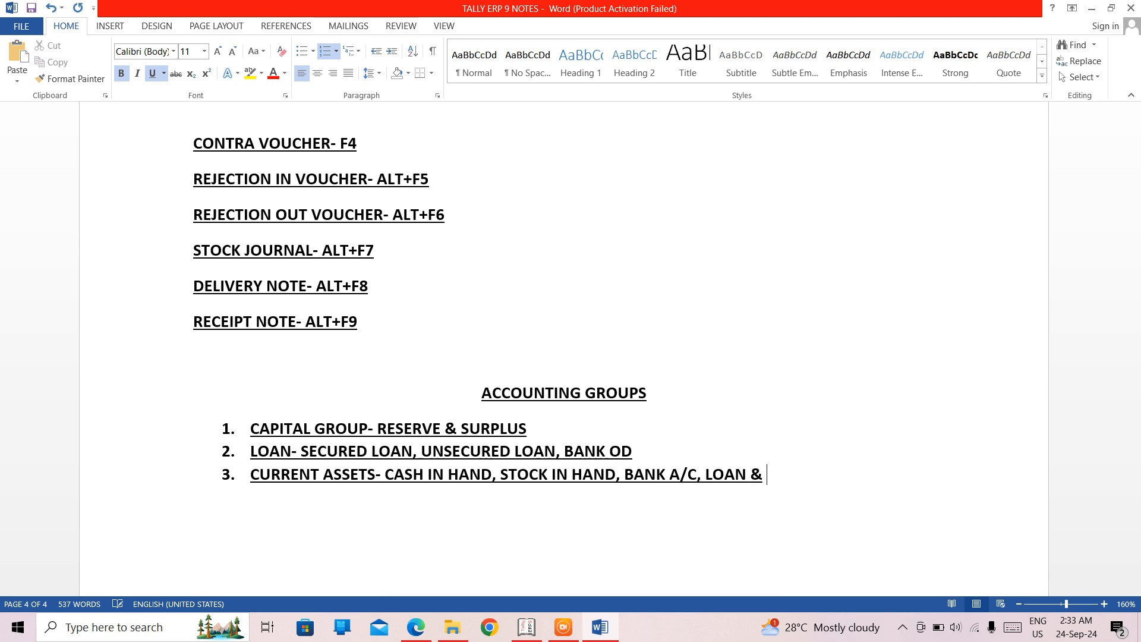
pyautogui.write('ADVANCE')
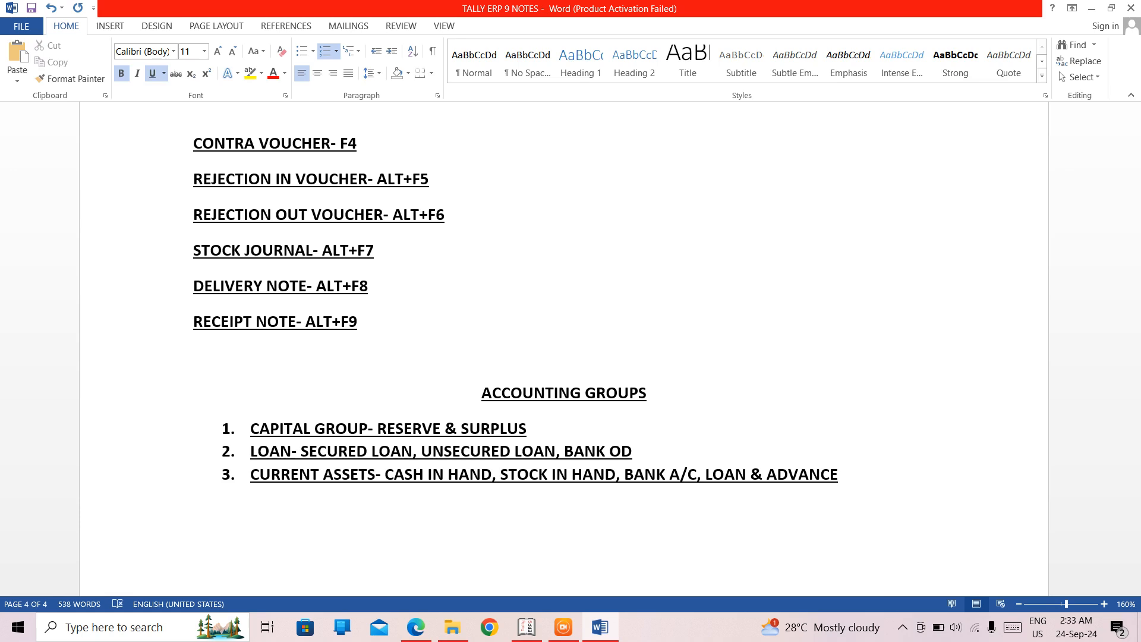
pyautogui.write(', ')
pyautogui.write('DEPOS')
pyautogui.write('TI')
# - Append ", DEPOSITS" to the end of the CURRENT ASSETS item
pyautogui.press('BackSpace')
pyautogui.press('BackSpace')
pyautogui.write('ITS')
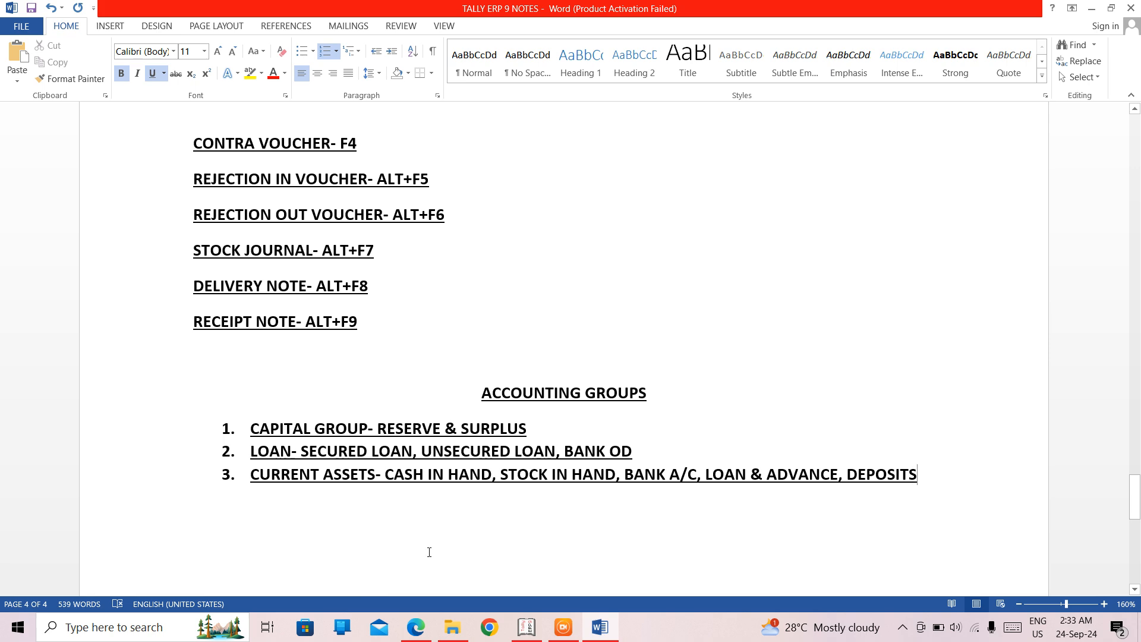
# - Append ", SUNDRY DEBTORS" to the CURRENT ASSETS item and start a fourth list item below it
pyautogui.doubleClick(414, 479)
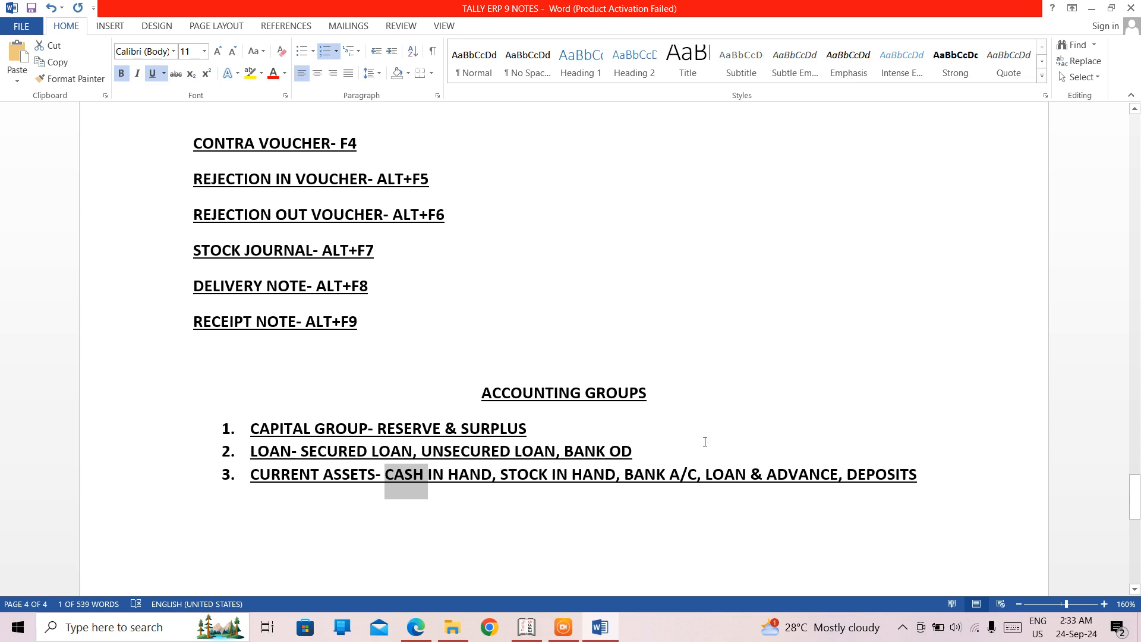
pyautogui.click(921, 479)
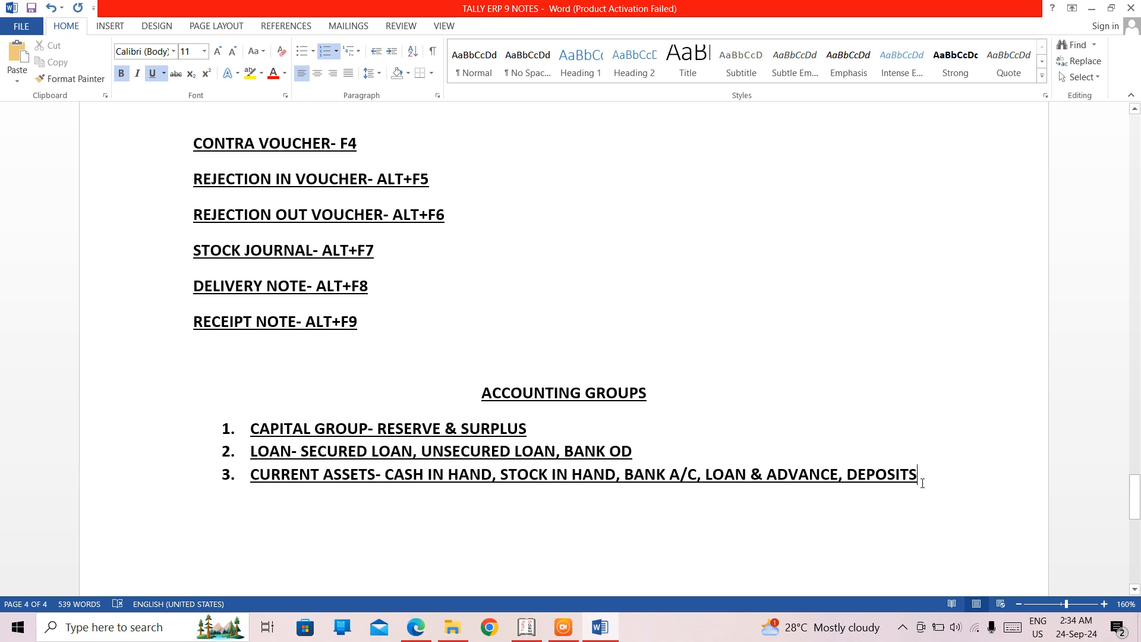
pyautogui.press('Return')
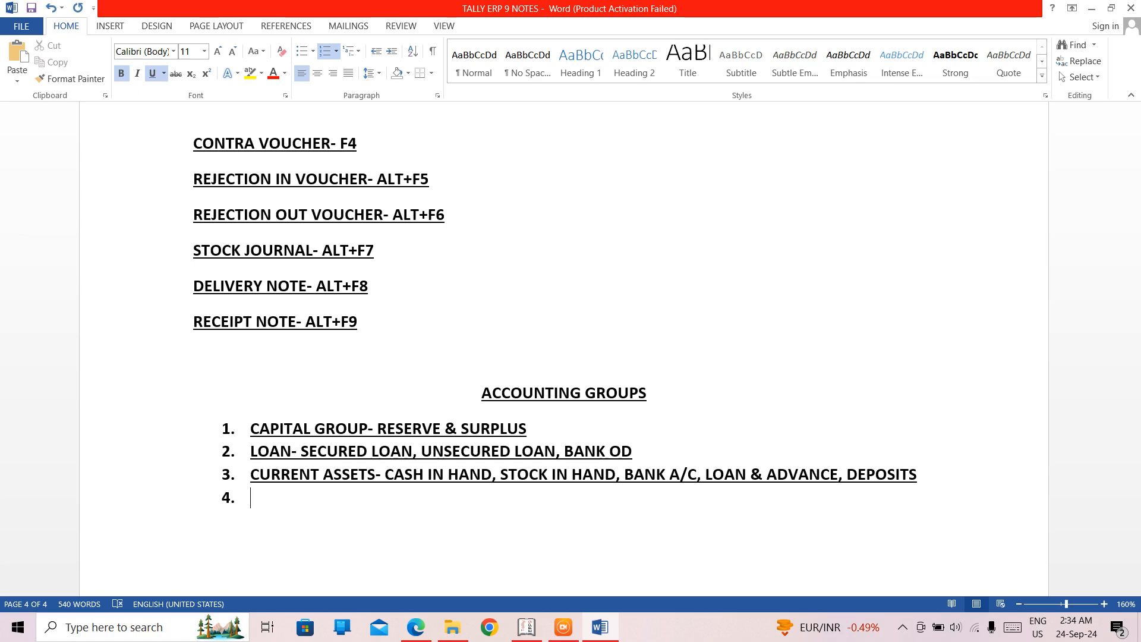
pyautogui.click(948, 486)
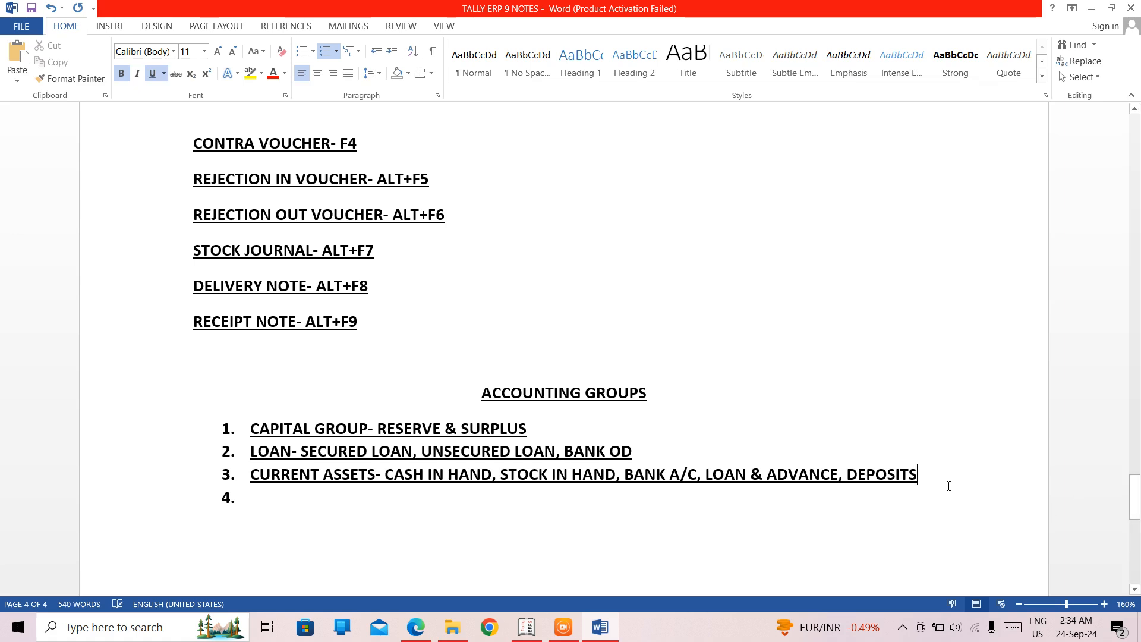
pyautogui.write(', SU')
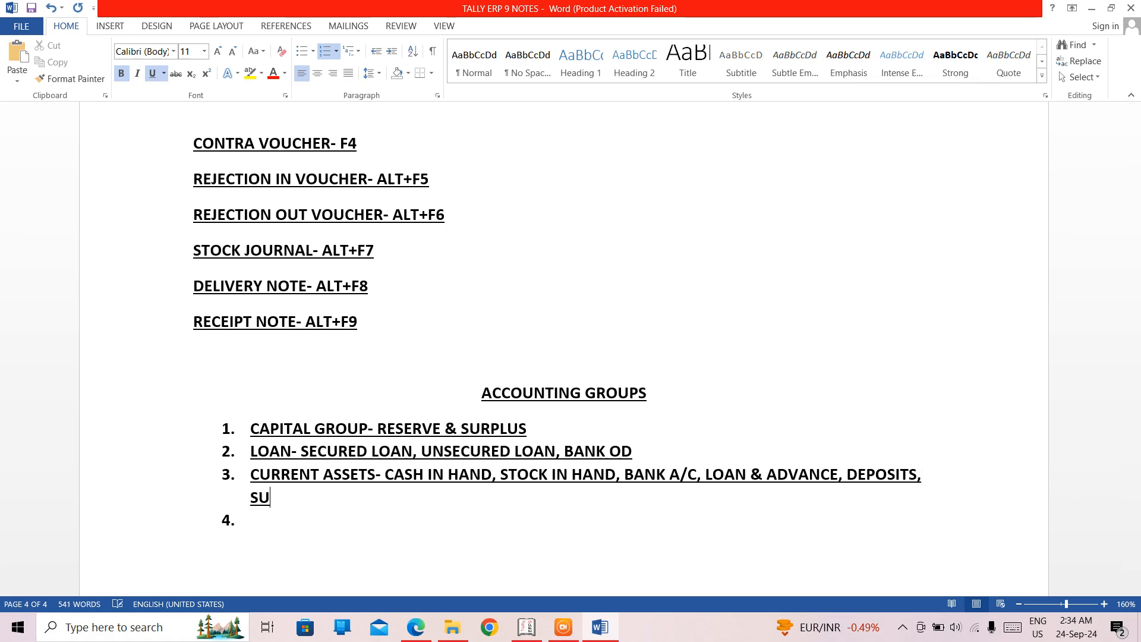
pyautogui.write('NDRY ')
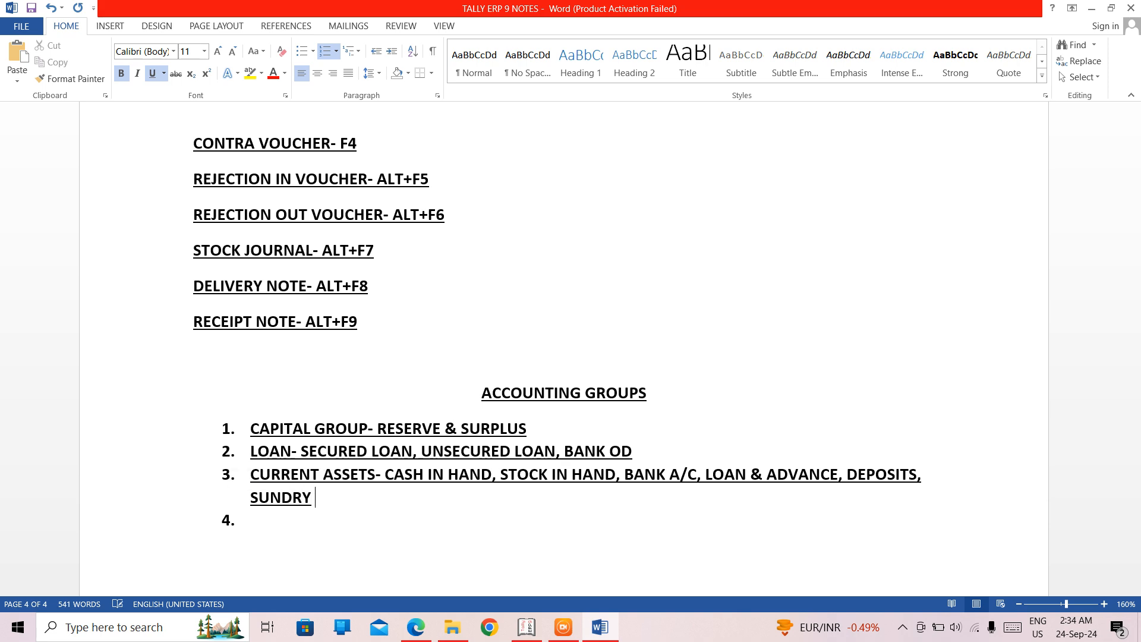
pyautogui.write('DEBTORS')
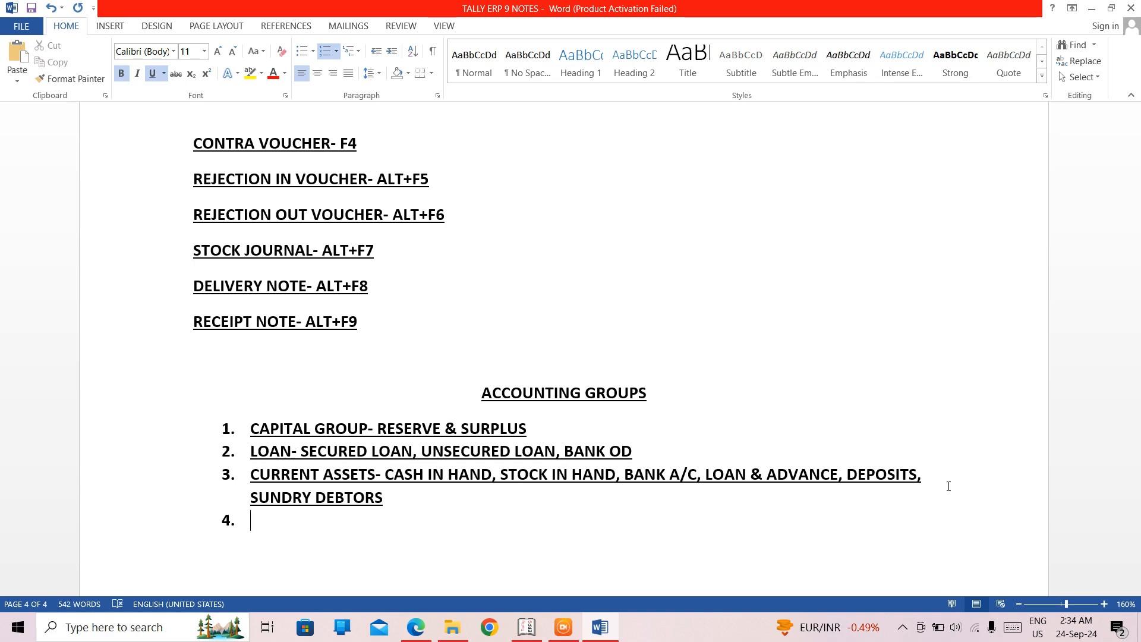
# - Fill the fourth list item with "CURRENT LIABILITIES- SUNDRY CREDITORS,"
pyautogui.write('CURRE')
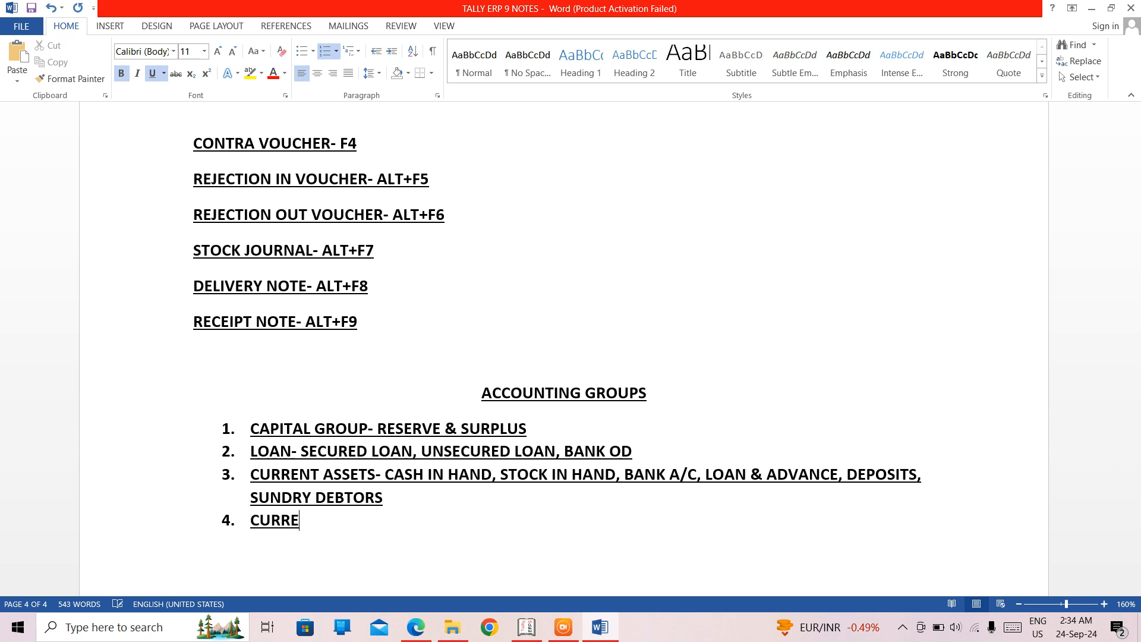
pyautogui.write('NT LIABIL')
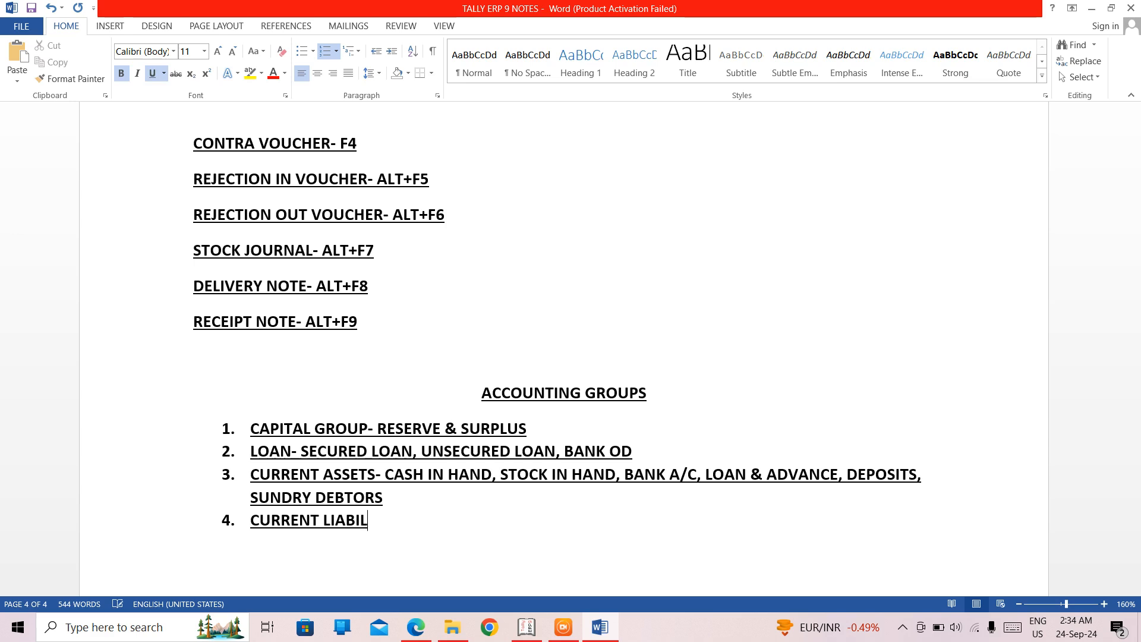
pyautogui.write('ITIES-')
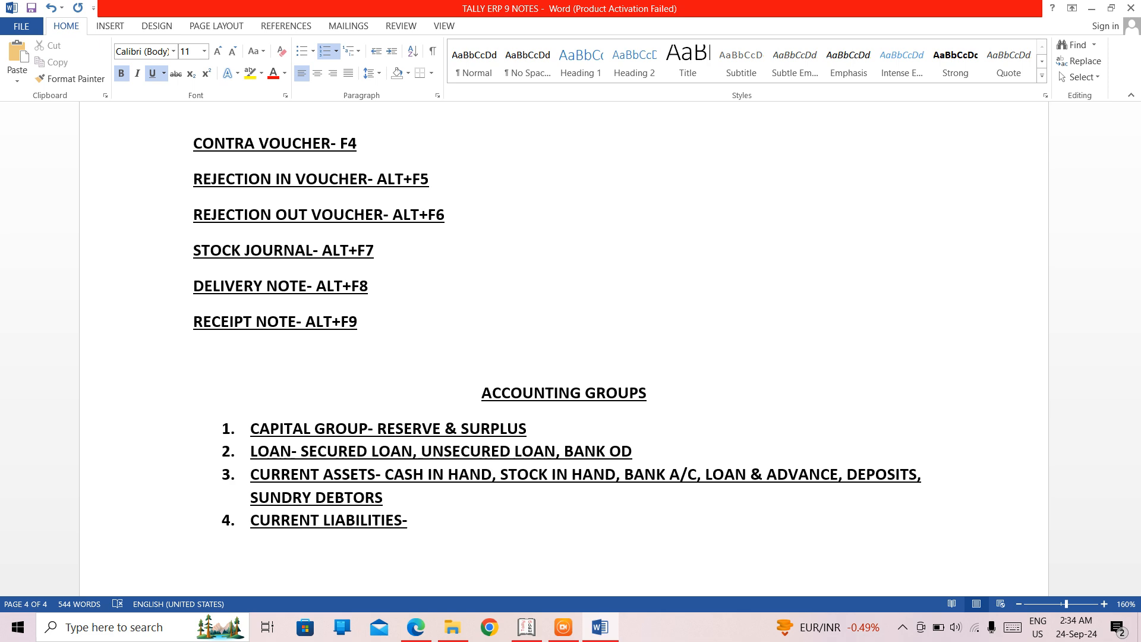
pyautogui.write('SUNDRY')
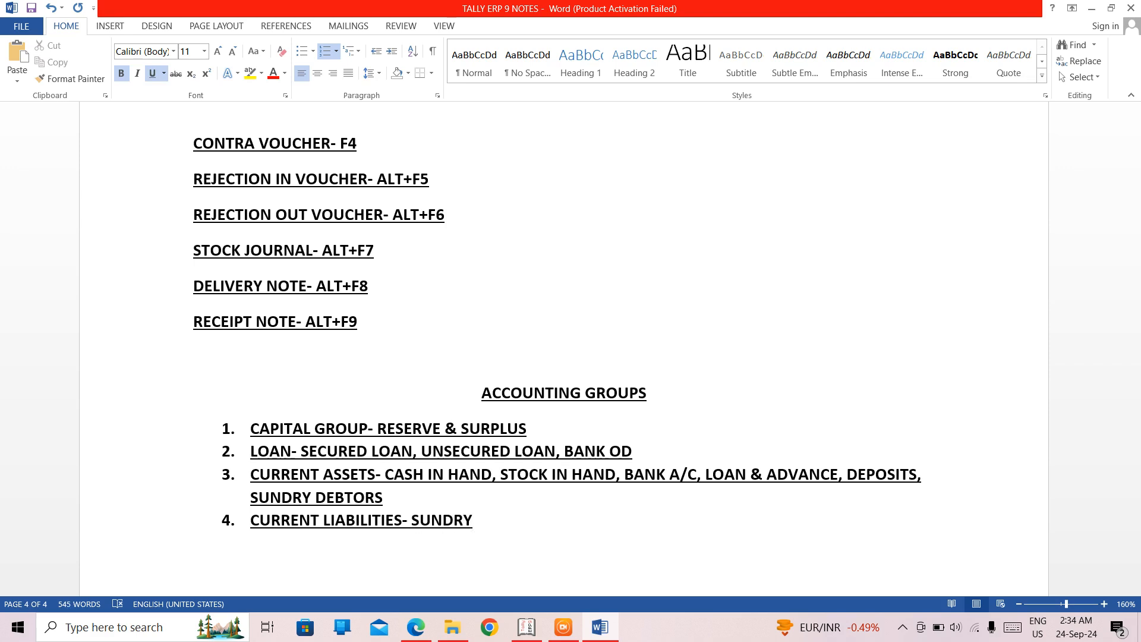
pyautogui.write(' CREDITOR')
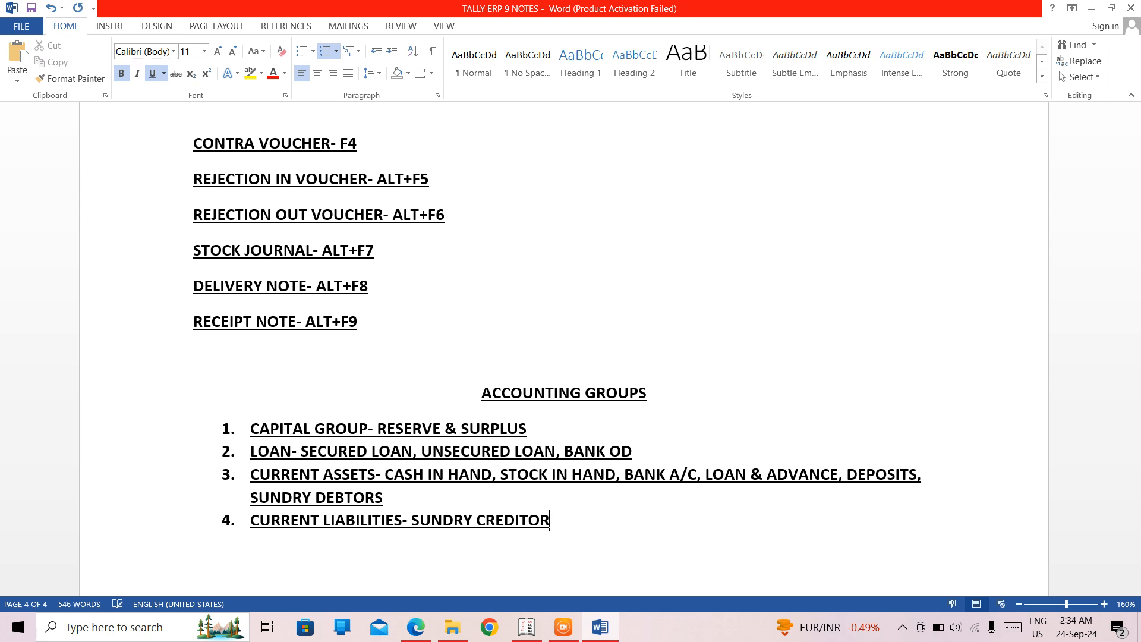
pyautogui.write('S.')
pyautogui.press('BackSpace')
pyautogui.write(',')
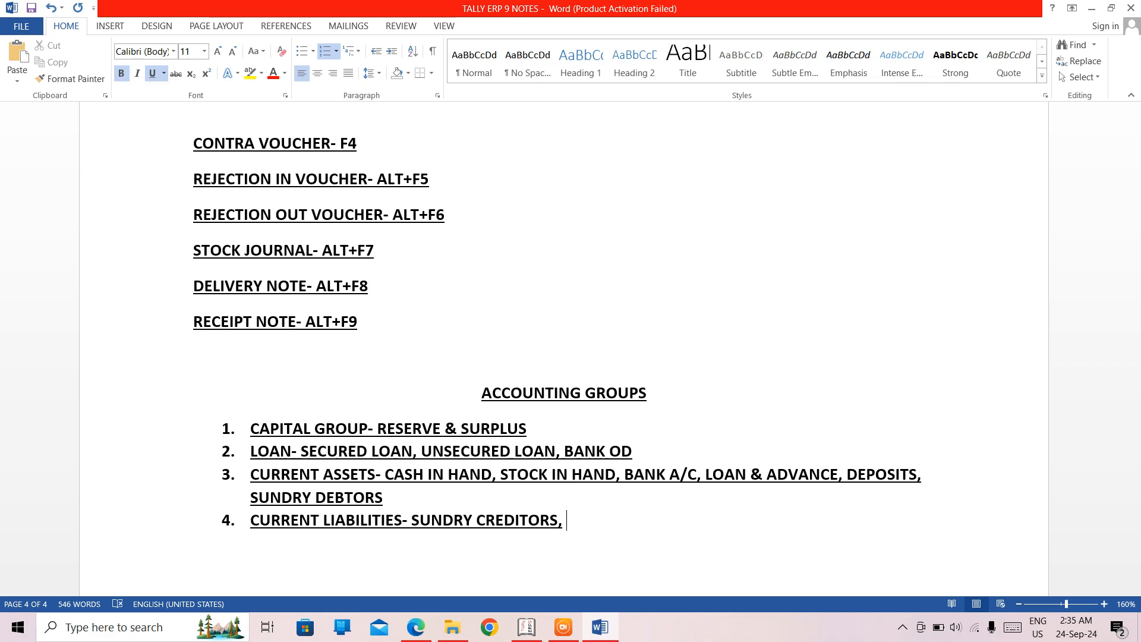
# - Continue the CURRENT LIABILITIES item with "DUTIES & TAXES, PROVISIONS", correcting typing mistakes
pyautogui.write('DUR')
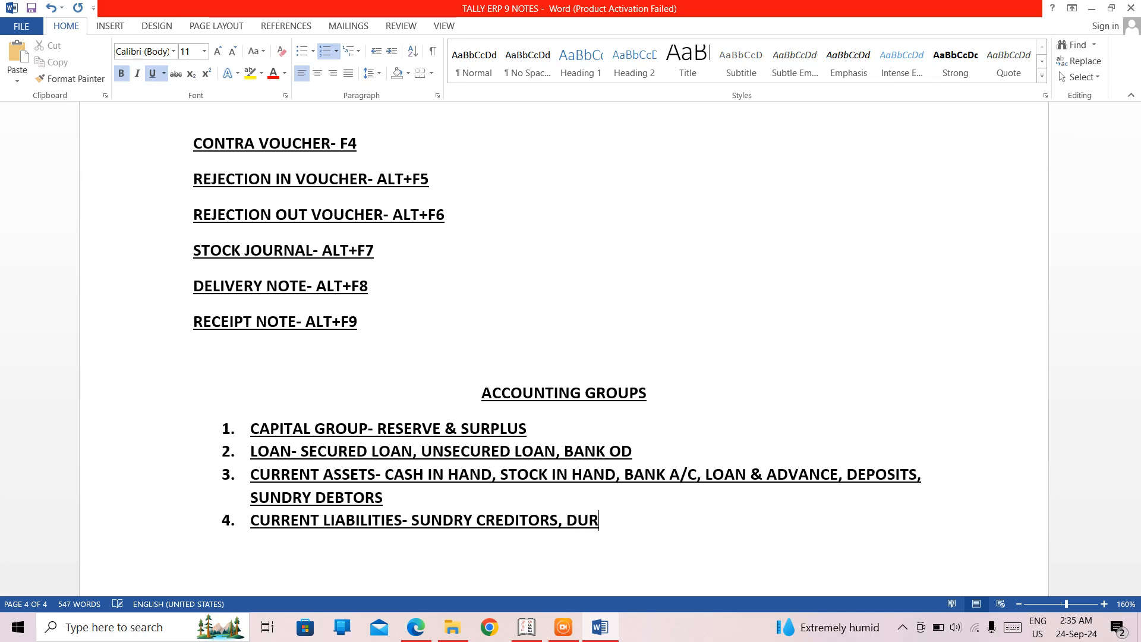
pyautogui.press('BackSpace')
pyautogui.write('TIW')
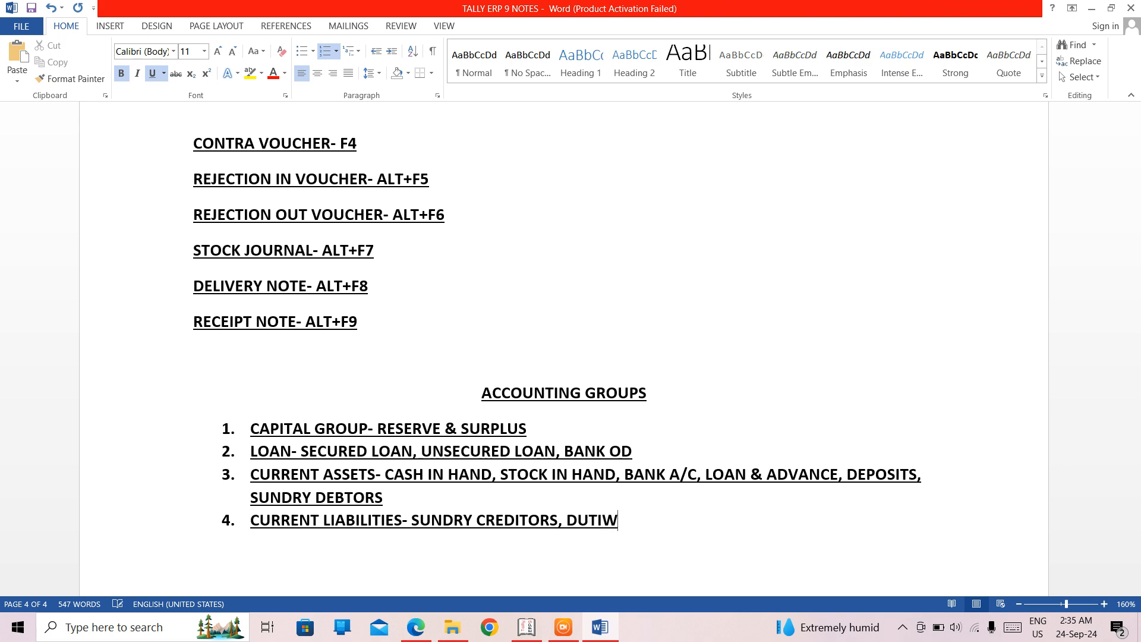
pyautogui.press('BackSpace')
pyautogui.write('ES & ')
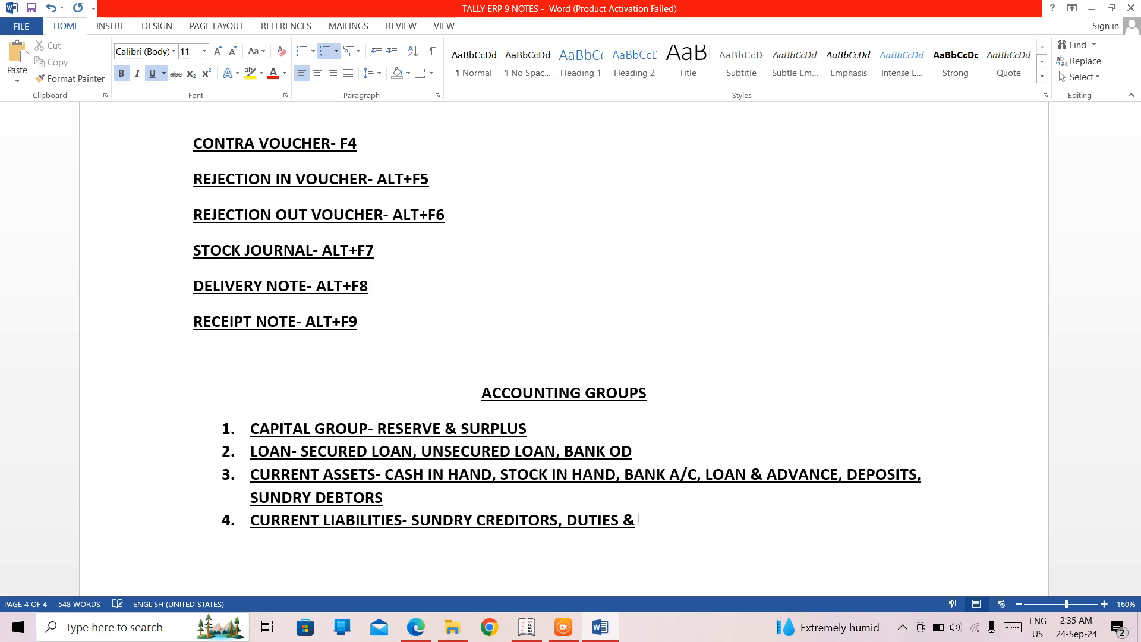
pyautogui.write('TAXES')
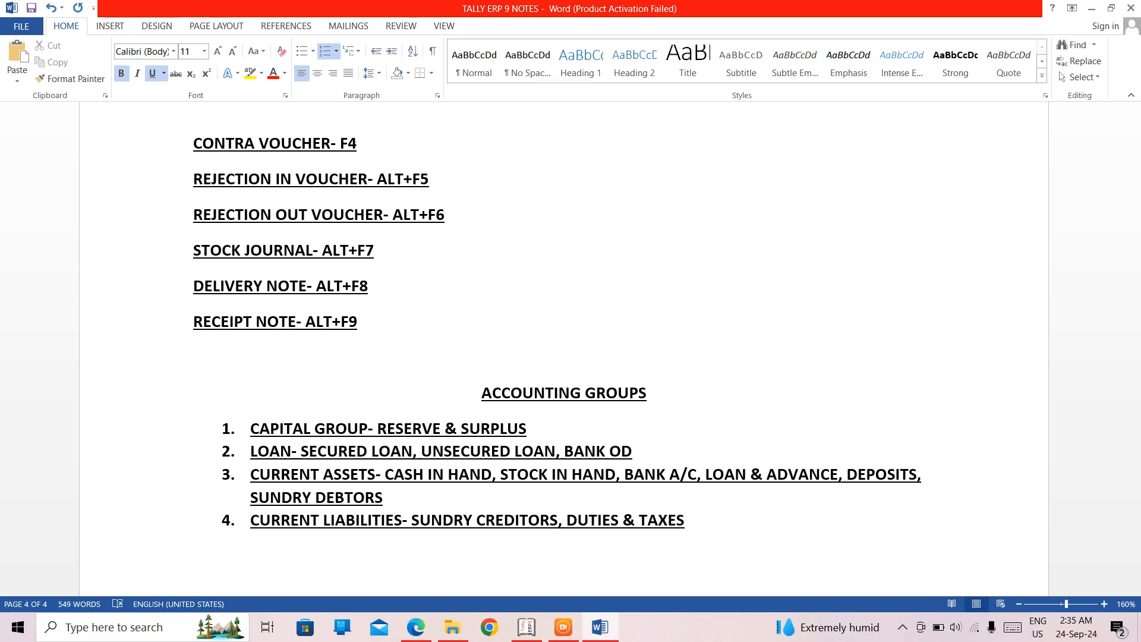
pyautogui.write(', PROVISION')
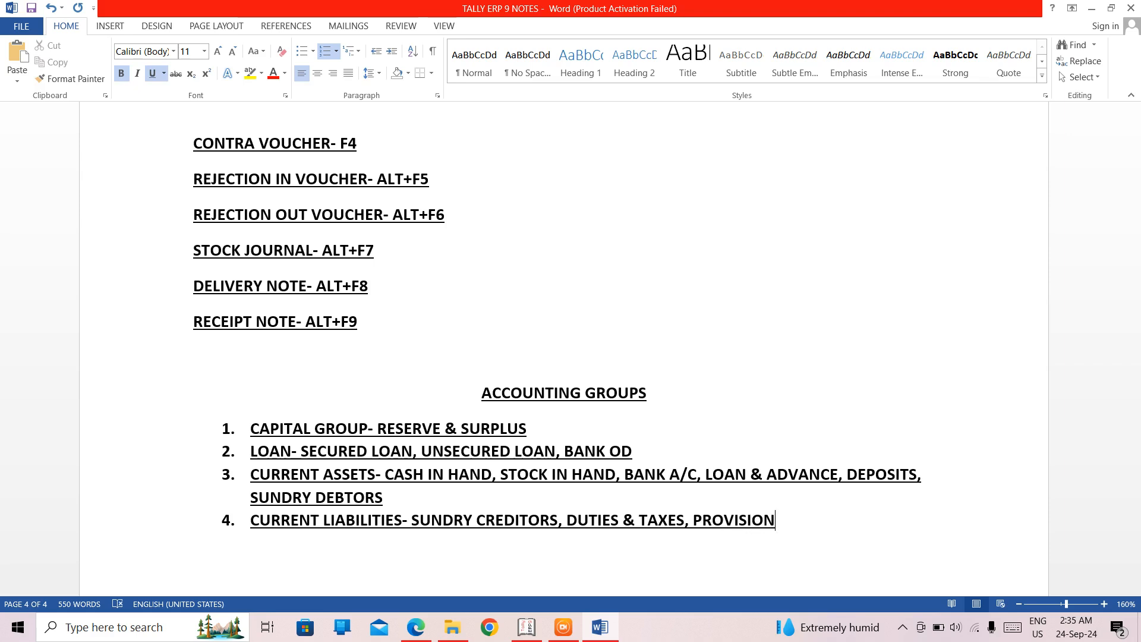
pyautogui.write('S')
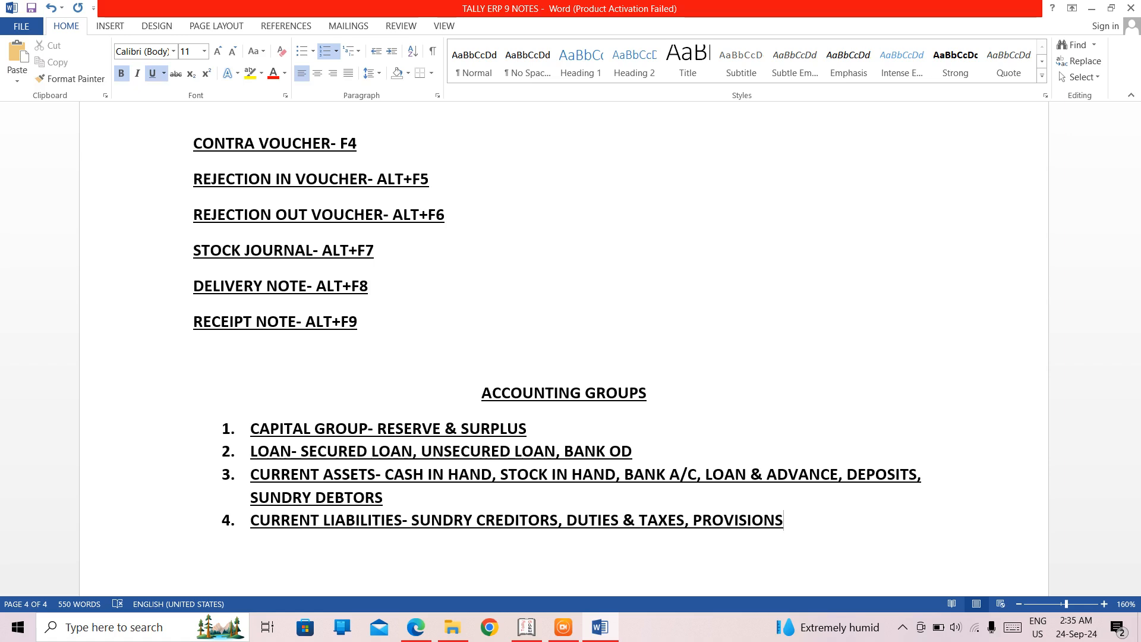
# - Add "FIXED ASSETS" as the fifth list item and "PURCHASE A/C" as the sixth
pyautogui.press('Return')
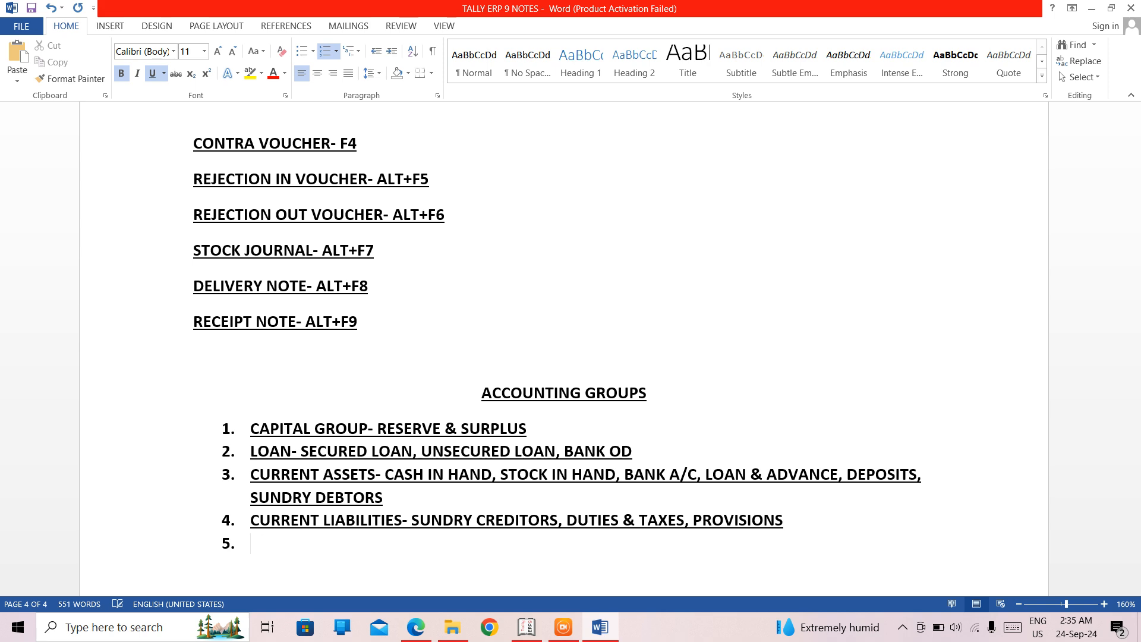
pyautogui.write('FIXED ASSETS')
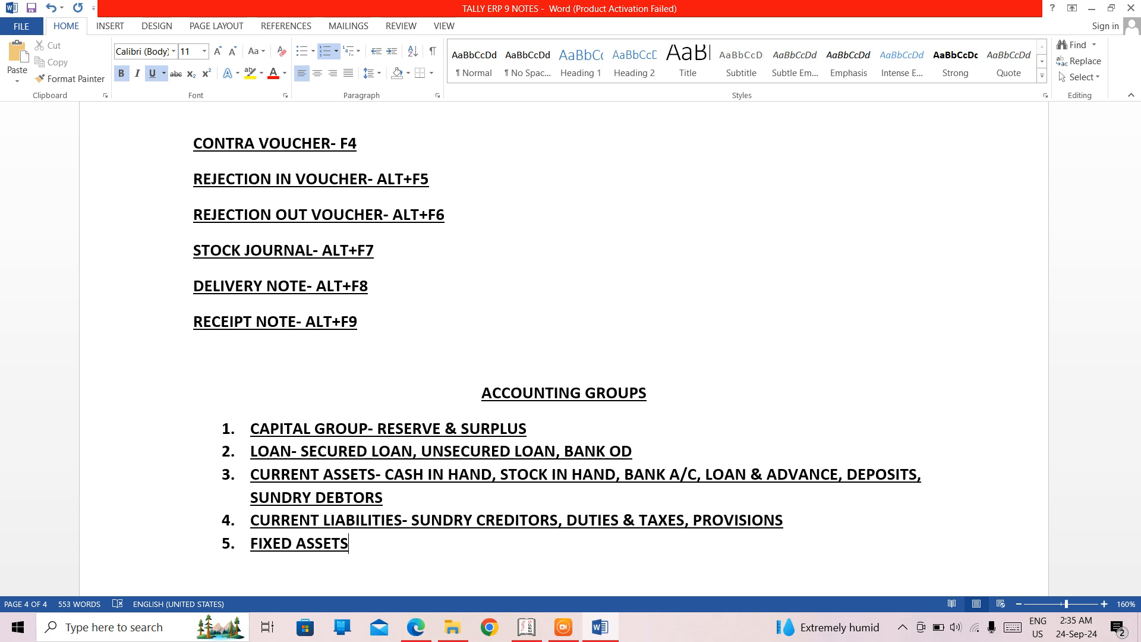
pyautogui.press('Return')
pyautogui.write('PURCHASE ')
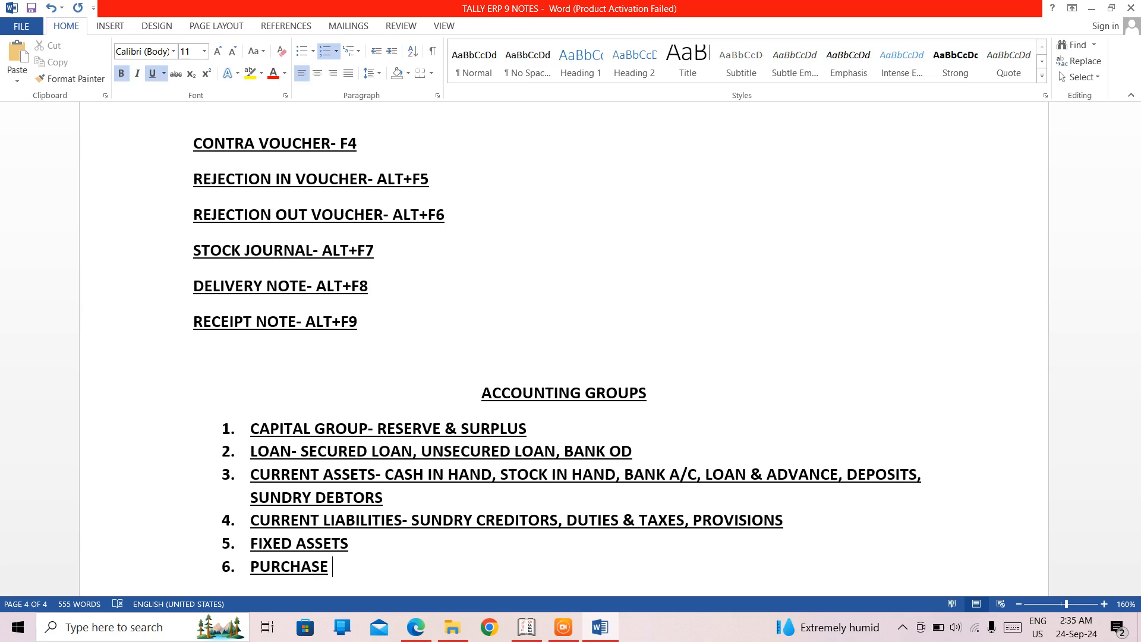
pyautogui.write('A/C')
# - End the numbered list after PURCHASE A/C and insert several blank lines below it
pyautogui.press('Return')
pyautogui.press('Return')
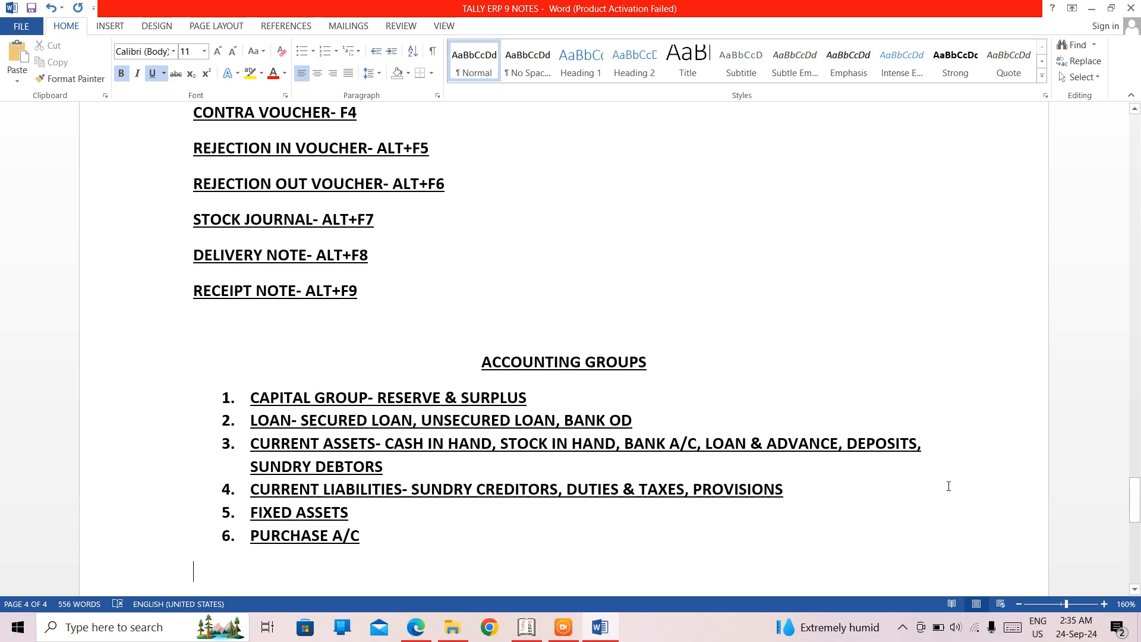
pyautogui.press('BackSpace')
pyautogui.press('Return')
pyautogui.press('Return')
pyautogui.press('Return')
pyautogui.press('Return')
pyautogui.press('Return')
pyautogui.press('Return')
pyautogui.press('Return')
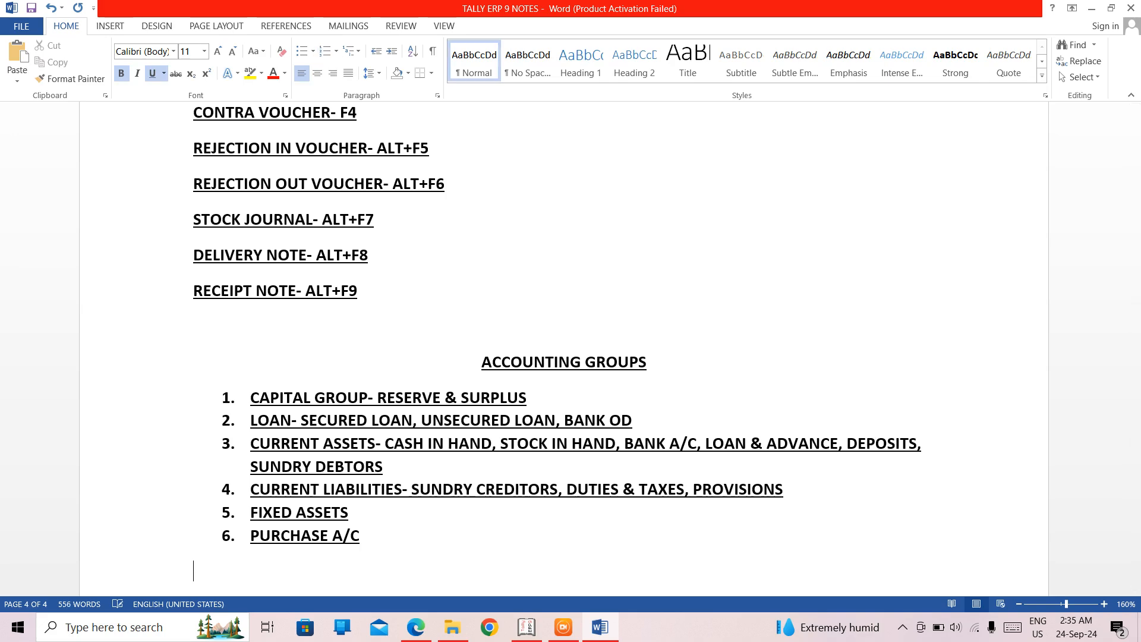
# - Return to the end of the PURCHASE A/C item and add "SALES A/C" as the seventh list item
pyautogui.press('Up')
pyautogui.press('Up')
pyautogui.press('Up')
pyautogui.press('Up')
pyautogui.press('Up')
pyautogui.press('Up')
pyautogui.press('Up')
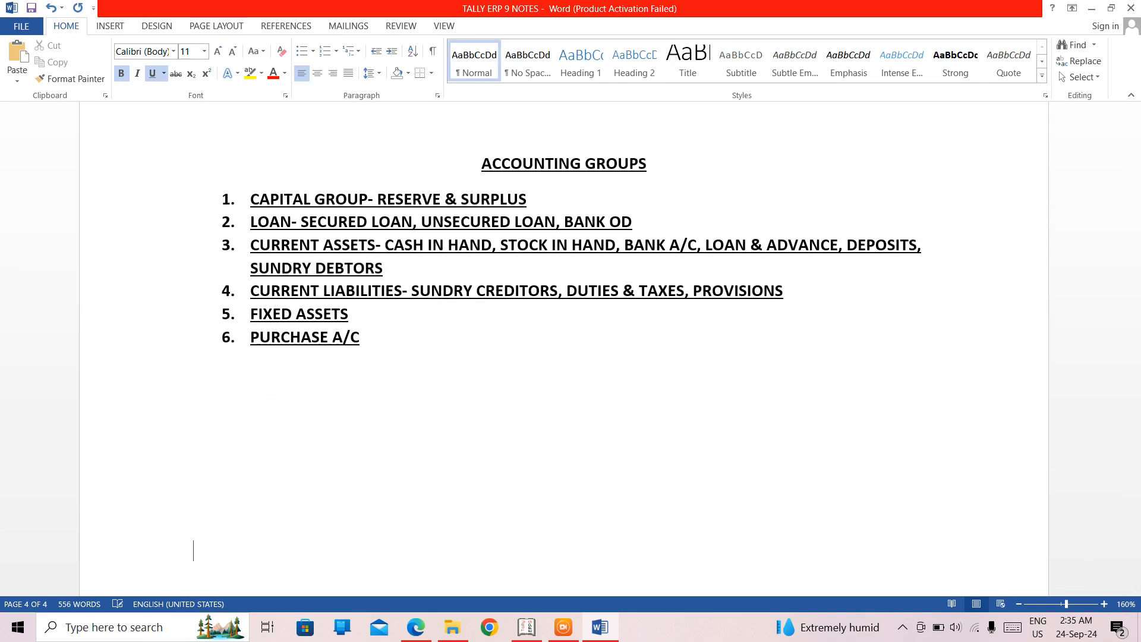
pyautogui.press('Up')
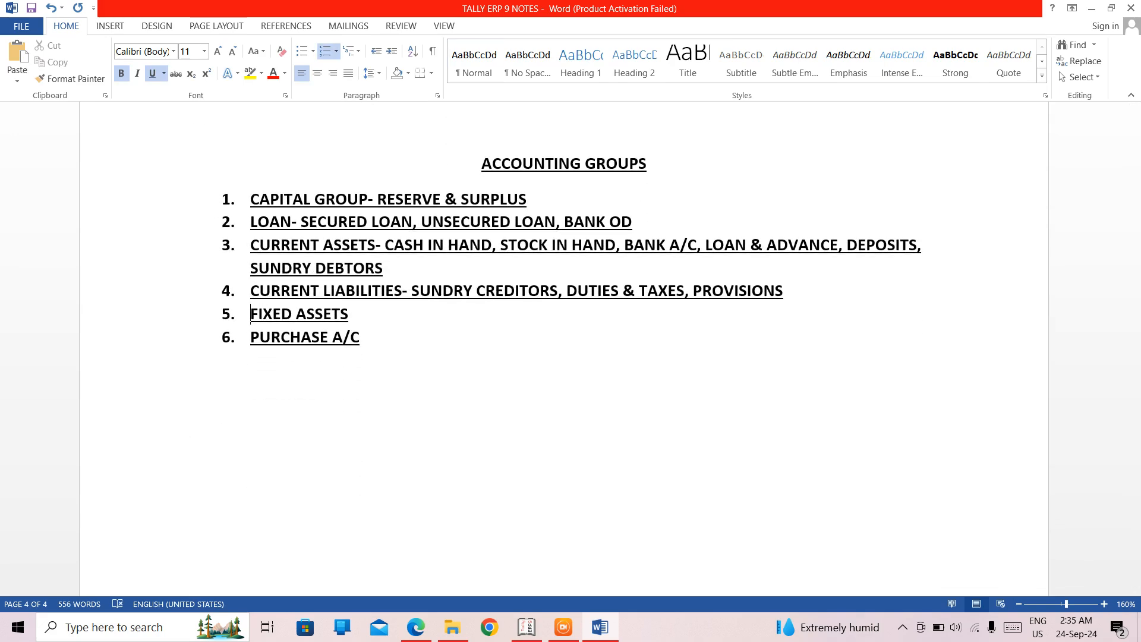
pyautogui.press('Right')
pyautogui.press('Right')
pyautogui.press('Right')
pyautogui.press('Right')
pyautogui.press('Right')
pyautogui.press('Right')
pyautogui.press('Right')
pyautogui.press('Right')
pyautogui.press('Right')
pyautogui.press('Right')
pyautogui.press('Right')
pyautogui.press('Right')
pyautogui.press('Right')
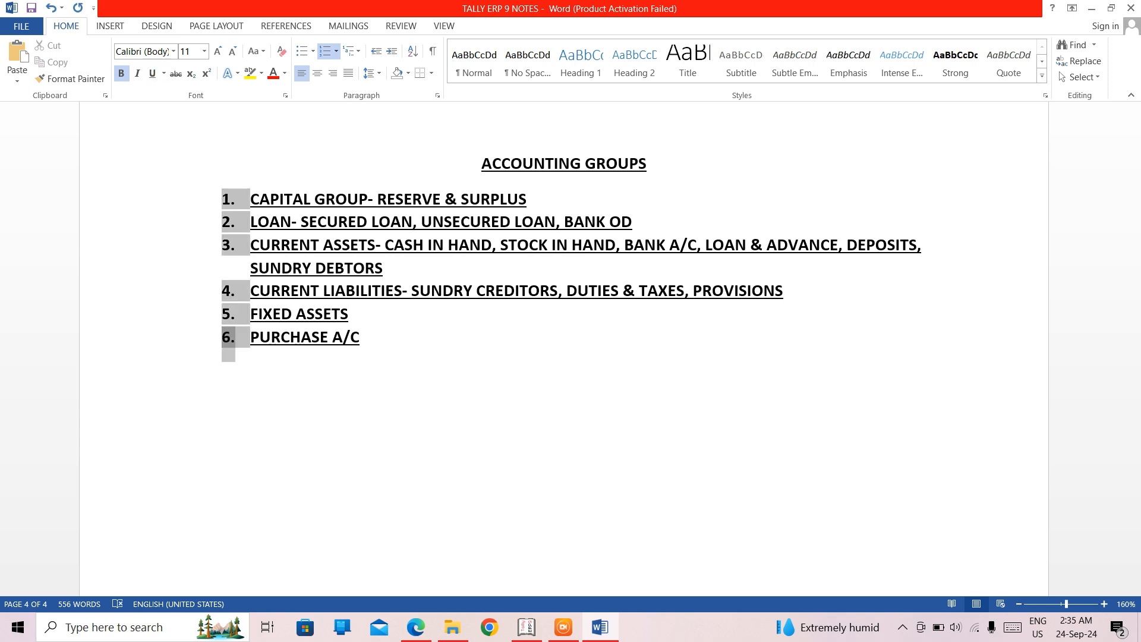
pyautogui.press('Right')
pyautogui.press('Right')
pyautogui.press('Right')
pyautogui.press('Right')
pyautogui.press('Right')
pyautogui.press('Right')
pyautogui.press('Right')
pyautogui.press('Right')
pyautogui.press('Right')
pyautogui.press('Right')
pyautogui.press('Right')
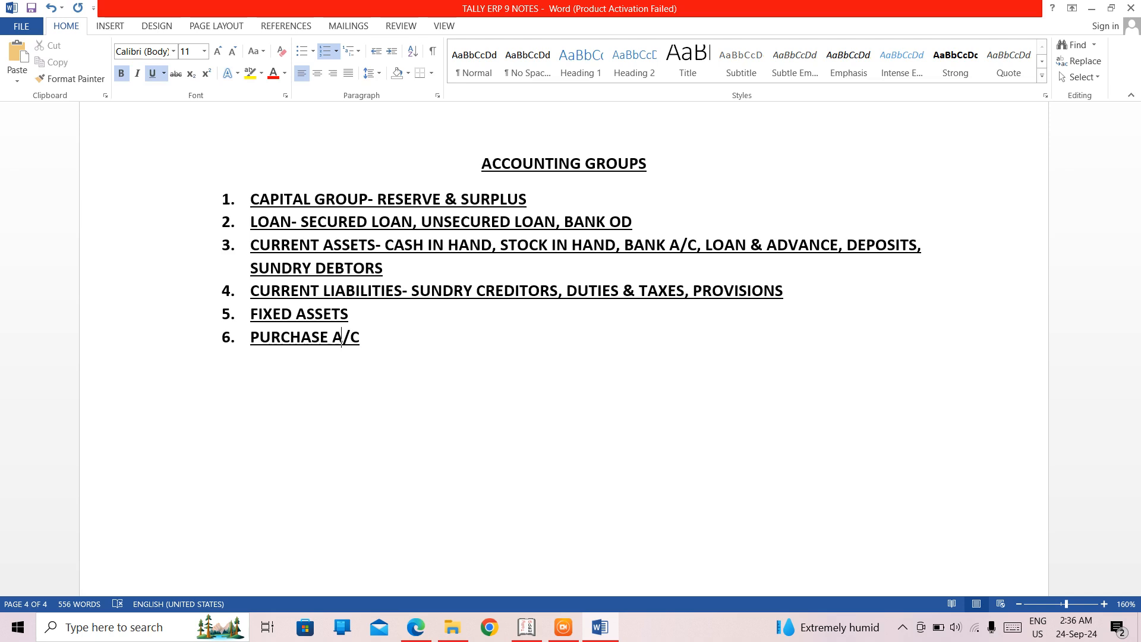
pyautogui.press('Right')
pyautogui.press('Right')
pyautogui.press('Return')
pyautogui.write('SALES')
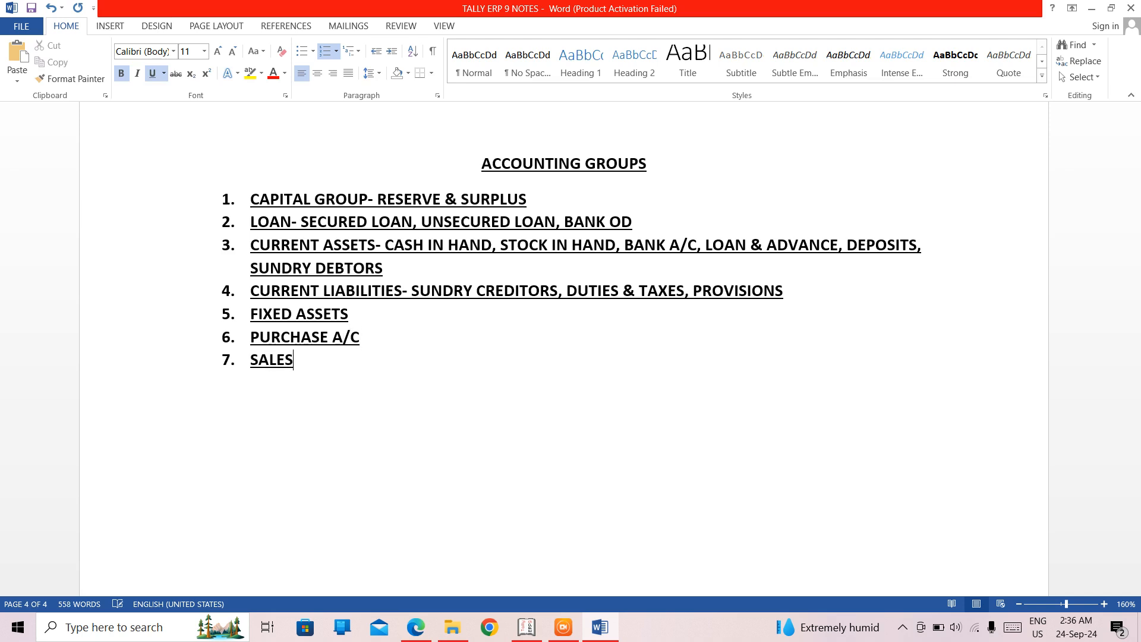
pyautogui.write(' A/C')
# - Add "INDIRECT EXPENSES" as the eighth list item and "DIRECT EXPENSES" as the ninth
pyautogui.press('Return')
pyautogui.write('INDIRECT EXPENSES')
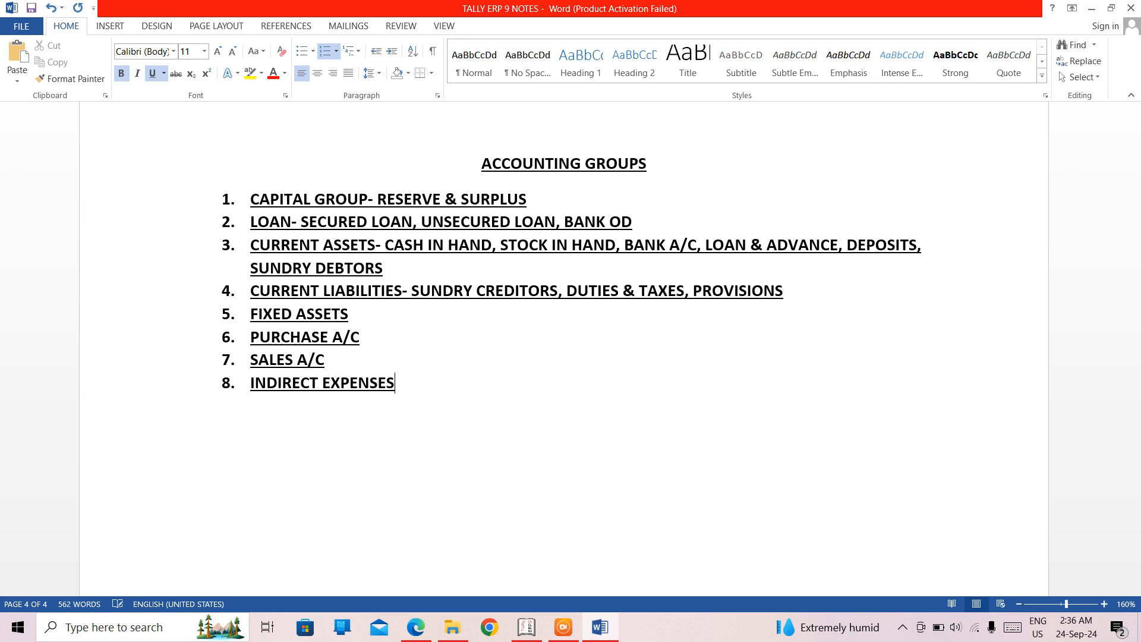
pyautogui.press('Return')
pyautogui.write('DIRECT EXPE')
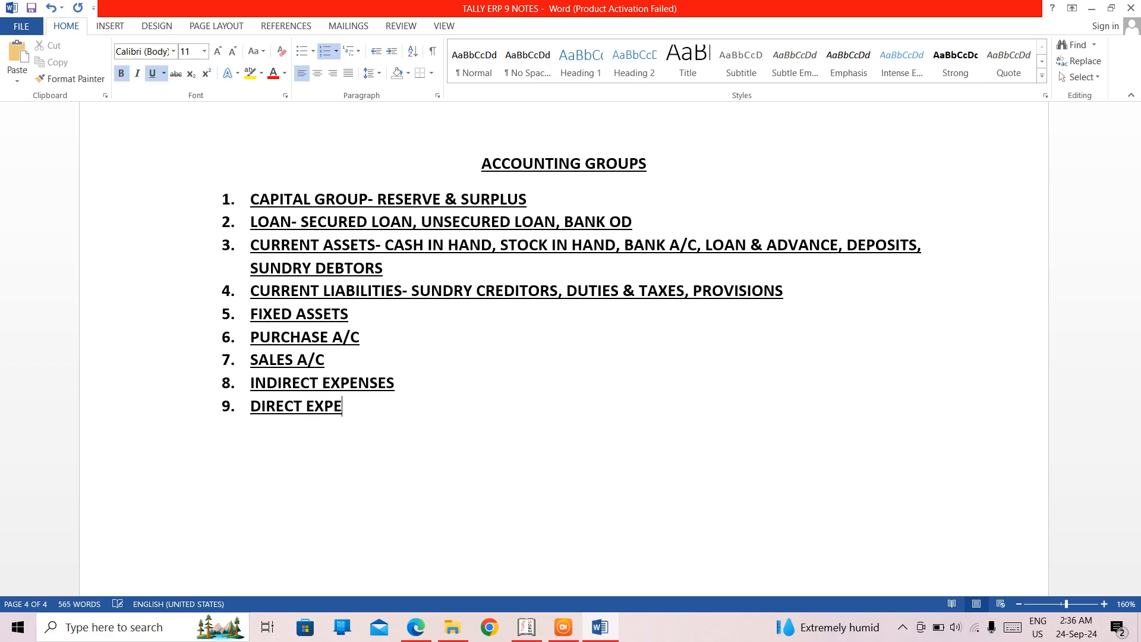
pyautogui.write('NSES')
# - Add "INDIRECT INCOME" as the tenth item of the ACCOUNTING GROUPS list
pyautogui.press('Return')
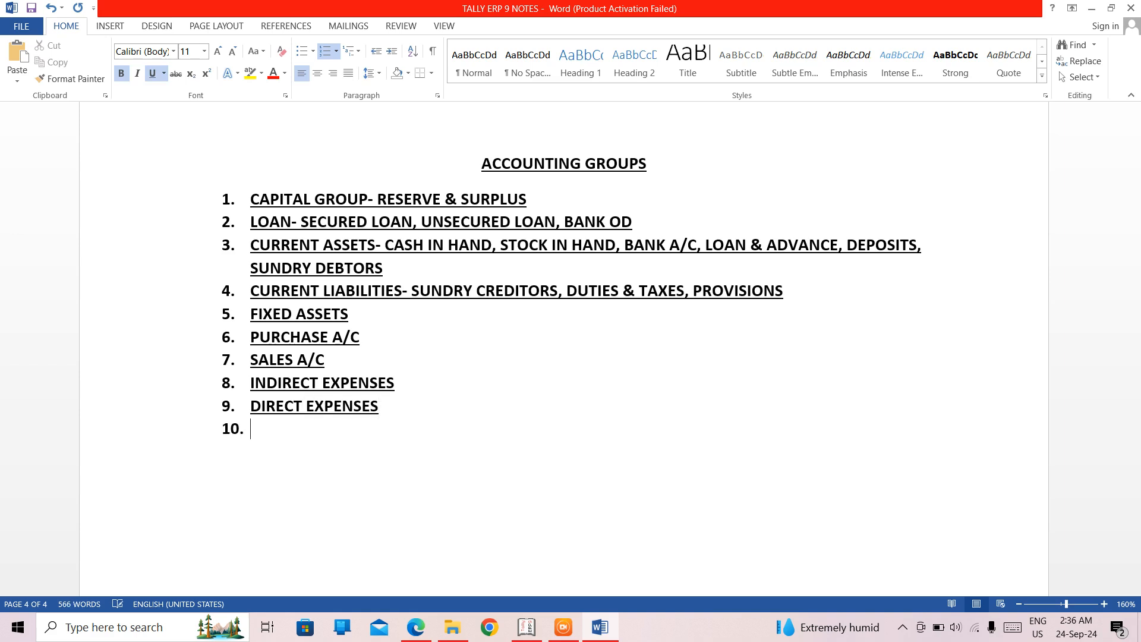
pyautogui.write('INDIREC')
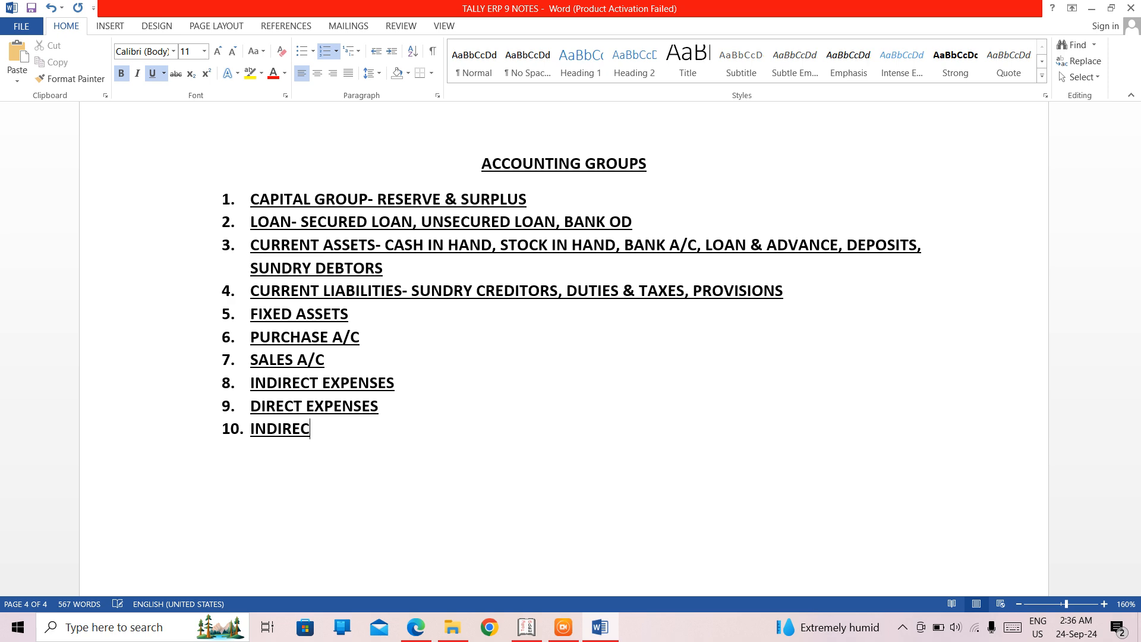
pyautogui.write('T INCOME')
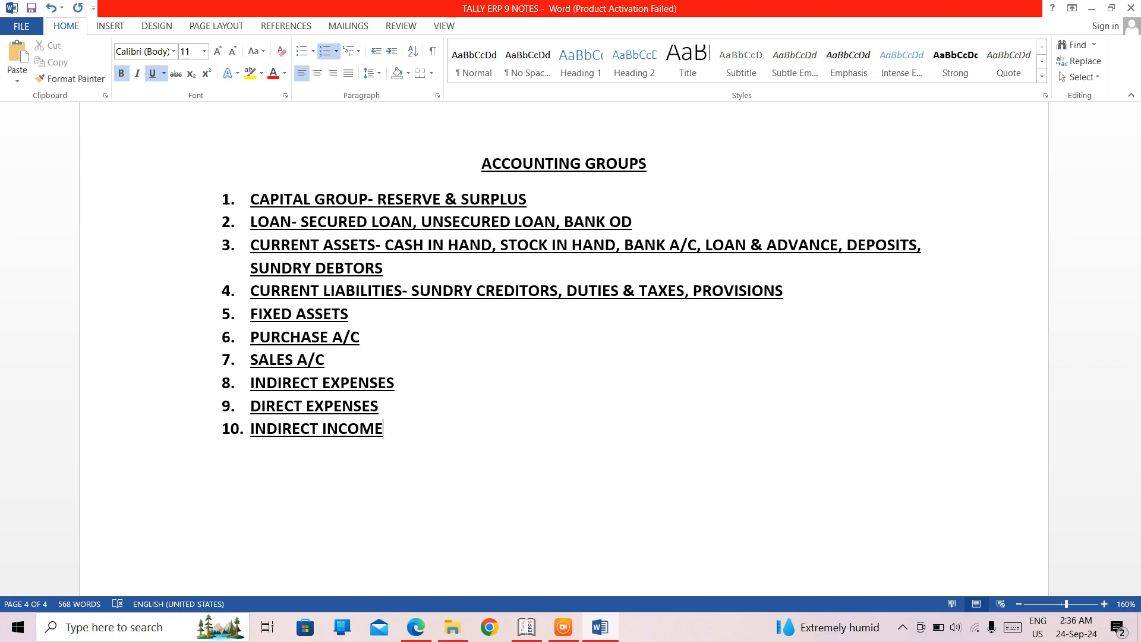
# - Add "DIRECT INCOME" as the eleventh item of the ACCOUNTING GROUPS list
pyautogui.press('Return')
pyautogui.write('DI')
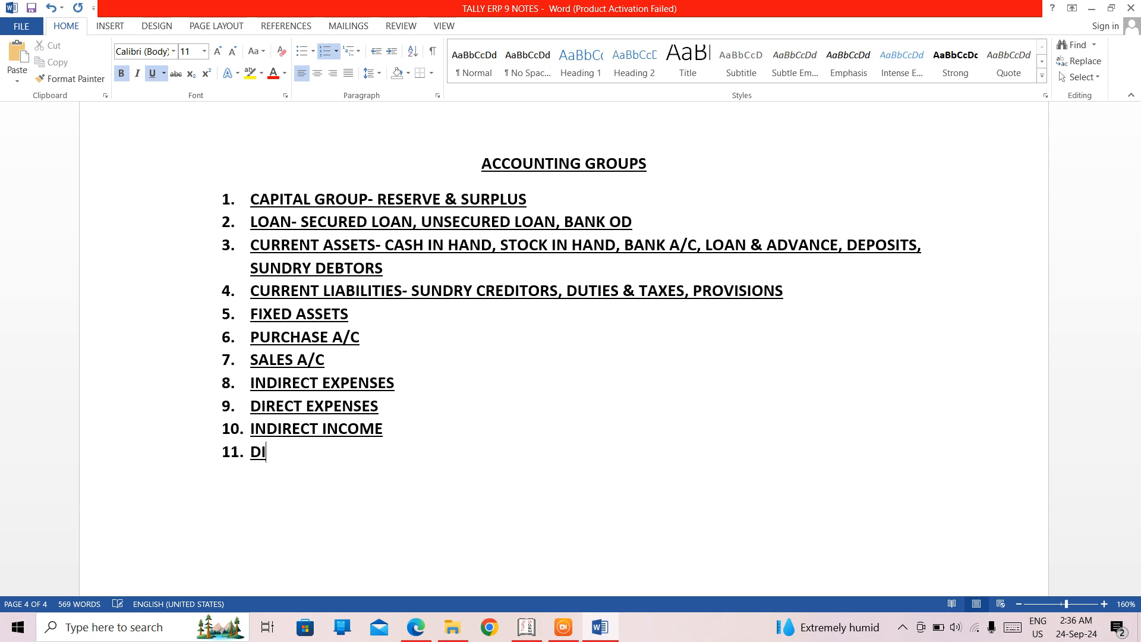
pyautogui.write('RECT INCO')
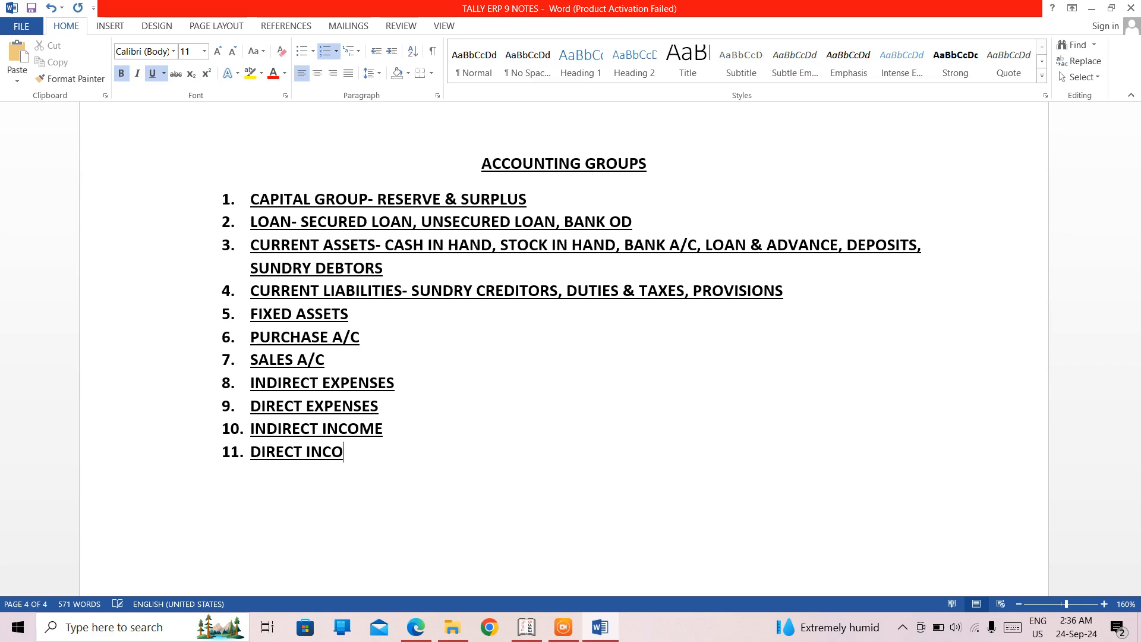
pyautogui.write('ME')
# - Add "MISCELLANEOUS EXPENSES" as the twelfth item of the ACCOUNTING GROUPS list
pyautogui.press('Return')
pyautogui.write('MISCE')
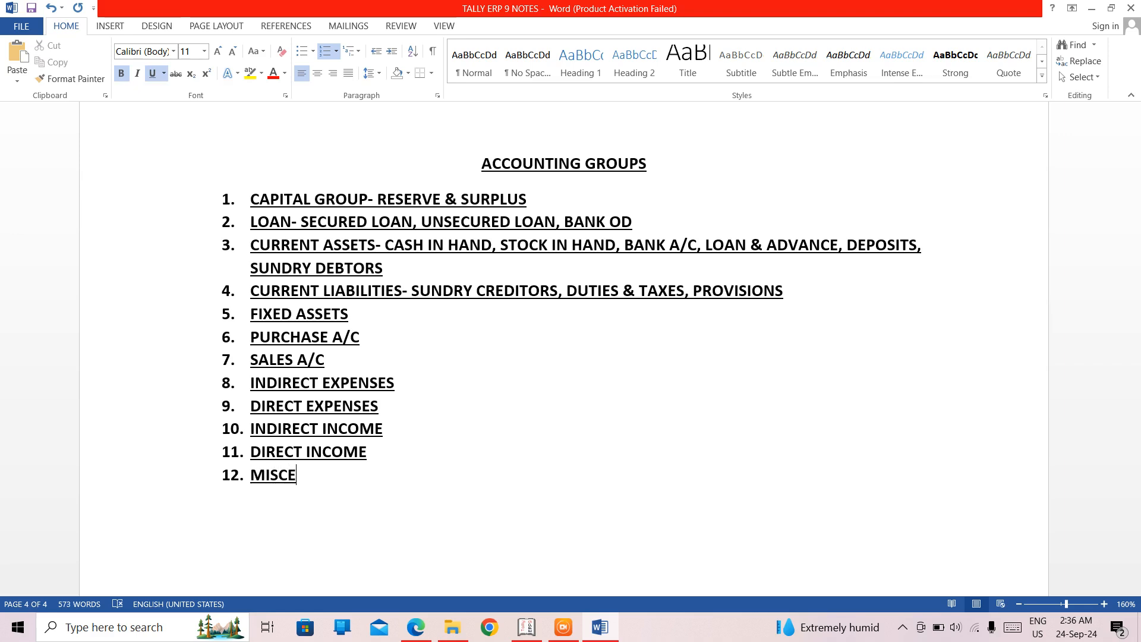
pyautogui.write('LLANEOU')
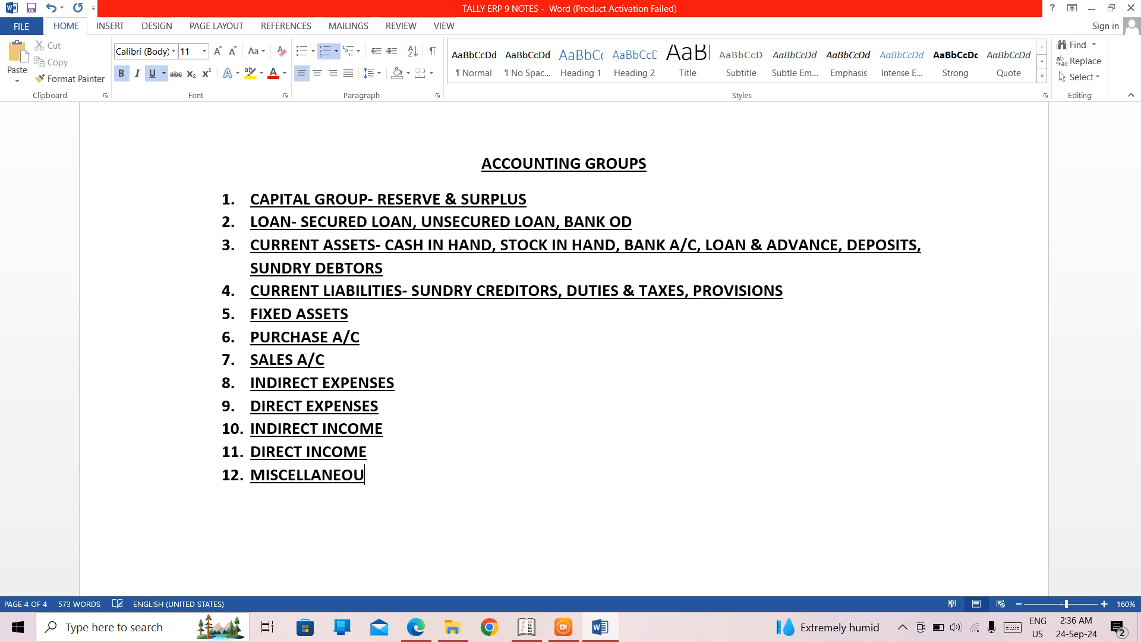
pyautogui.write('S EXPENE')
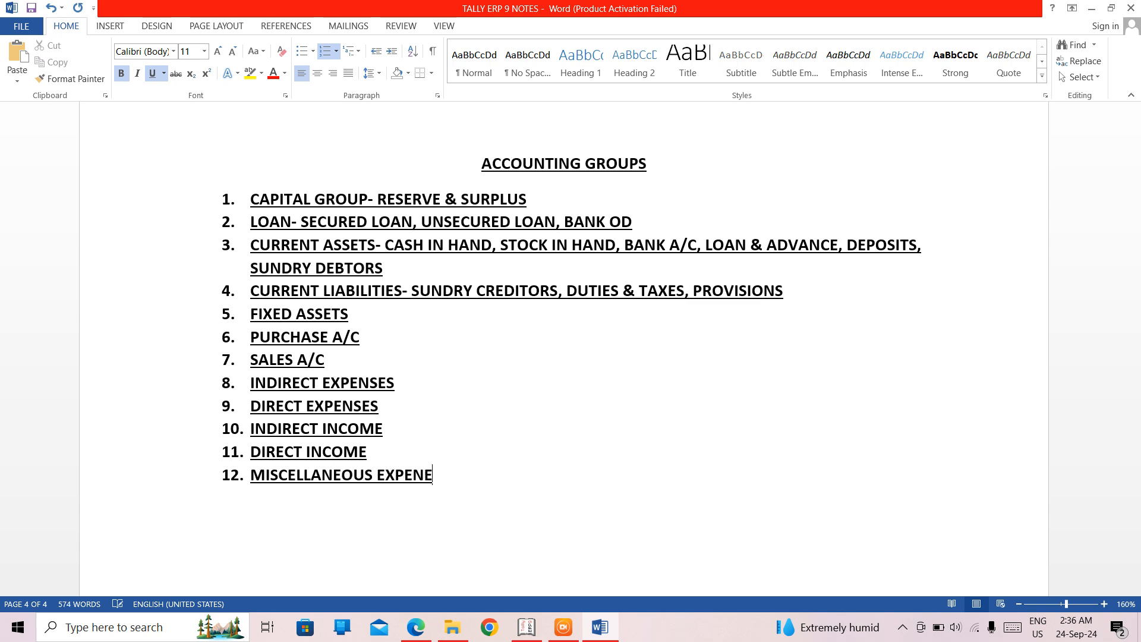
pyautogui.write('S')
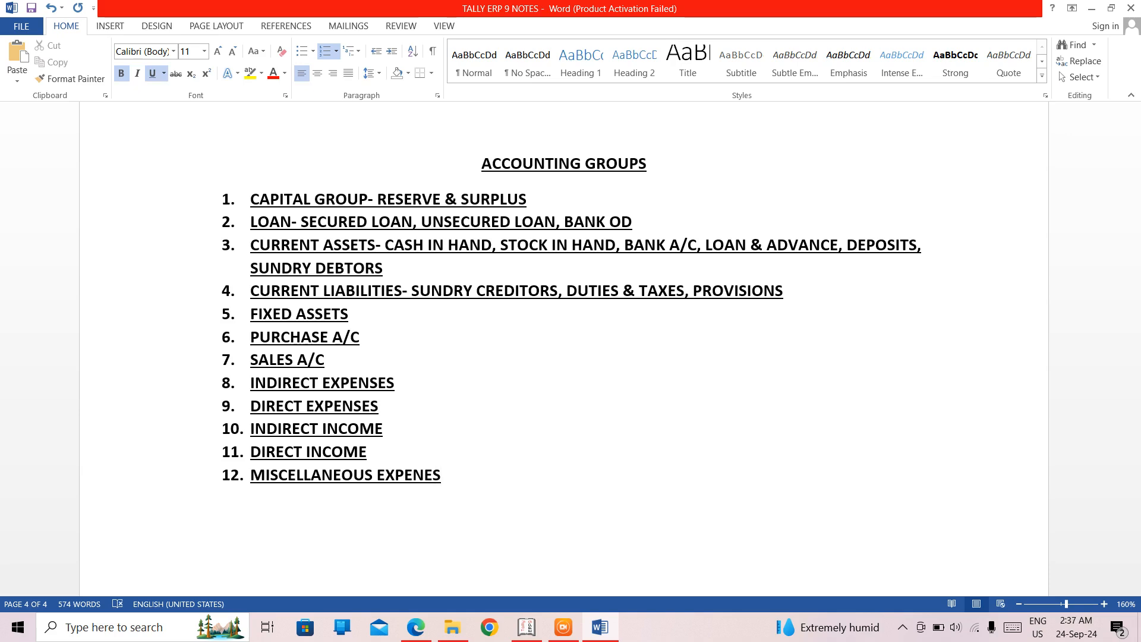
pyautogui.write('S')
pyautogui.press('Right')
pyautogui.press('Right')
pyautogui.press('Right')
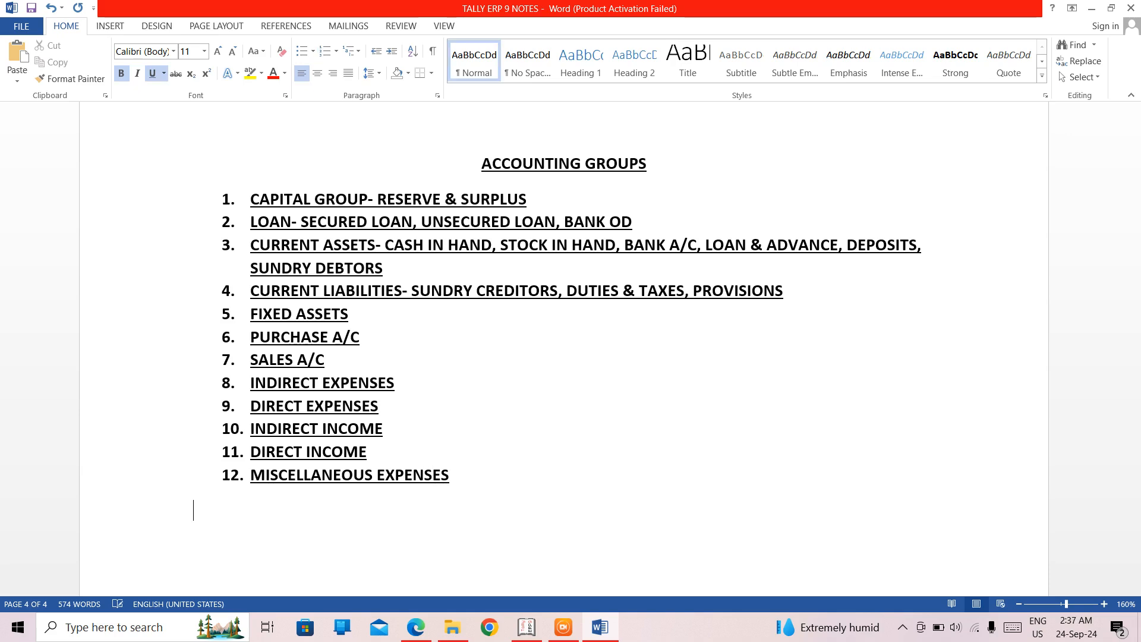
pyautogui.press('Left')
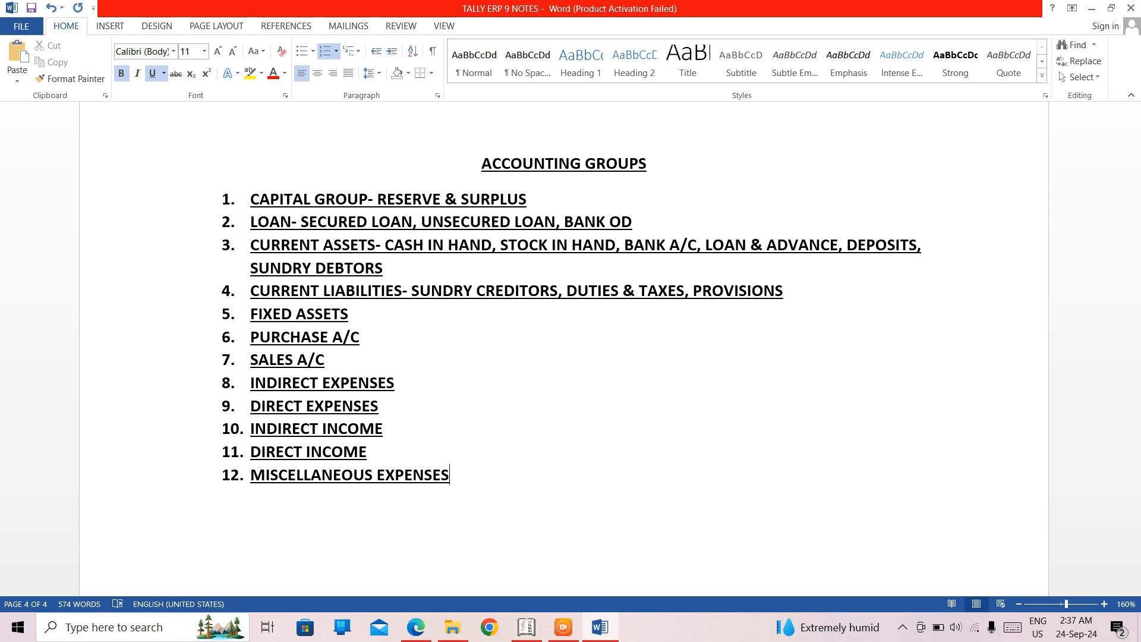
# - Create an empty thirteenth list item and append "(ASSETS)" to the MISCELLANEOUS EXPENSES item
pyautogui.press('Return')
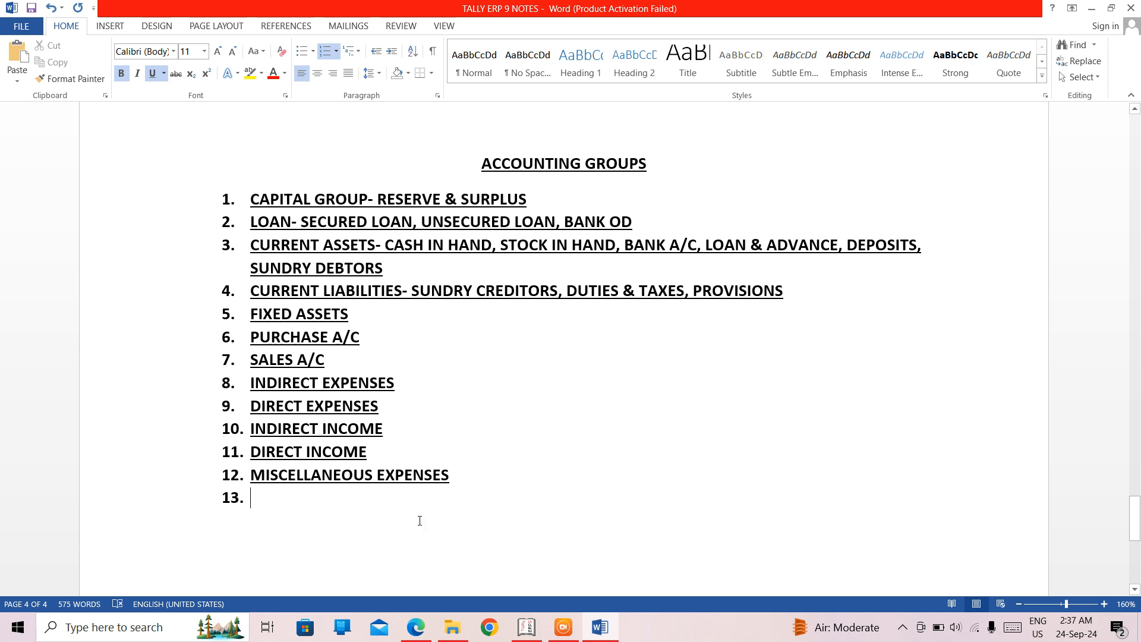
pyautogui.click(480, 467)
pyautogui.write('(')
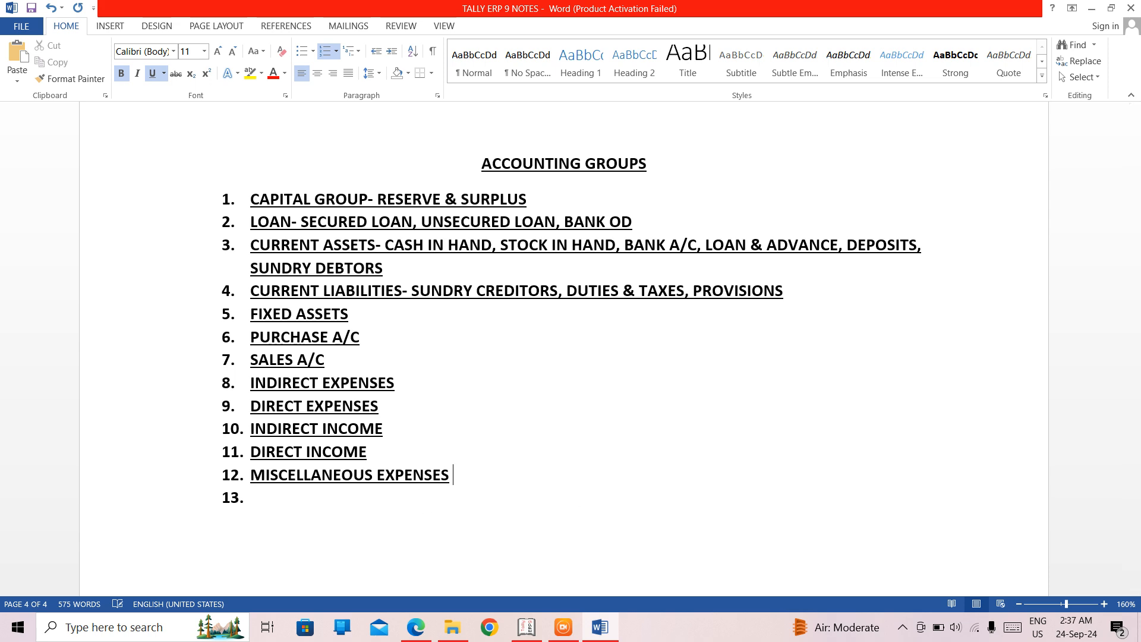
pyautogui.write('ASSETS')
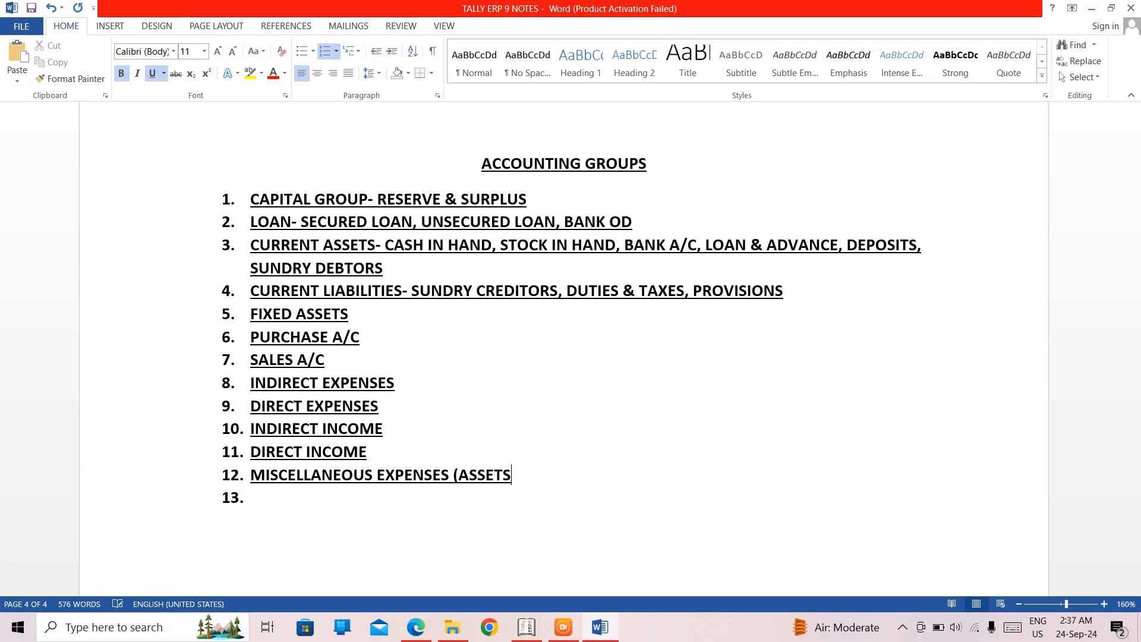
pyautogui.write(')')
# - Enter "BRANCH/ DIVISION" as the thirteenth list item and add "SUSPENSE A/C" as the fourteenth
pyautogui.click(250, 498)
pyautogui.write('BRANCH')
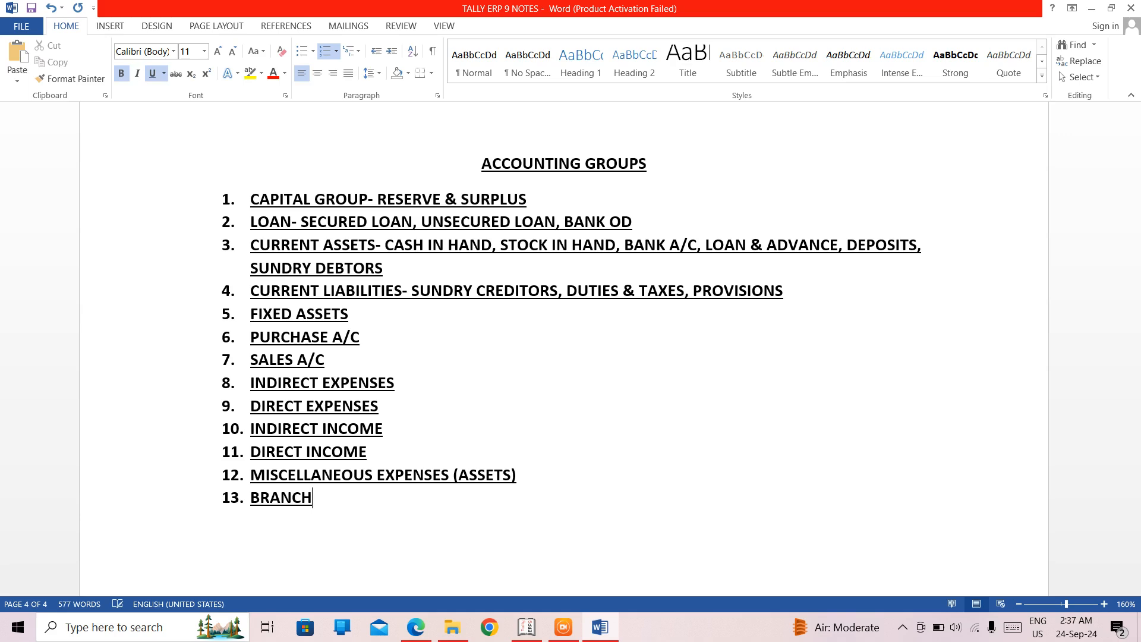
pyautogui.write('/ DIVISION')
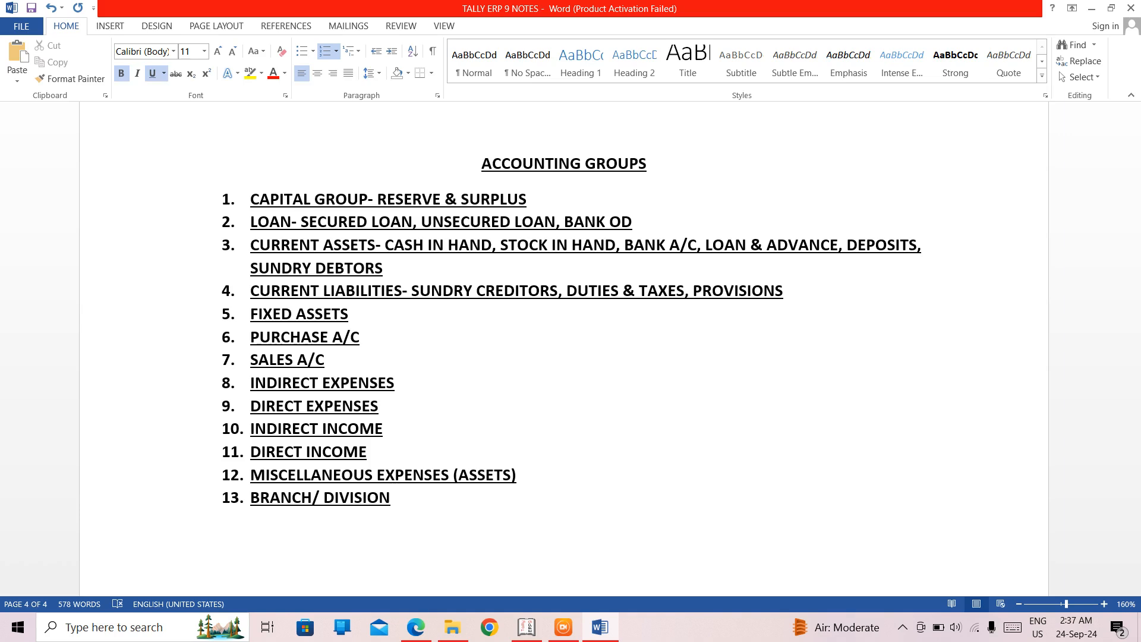
pyautogui.press('Return')
pyautogui.write('SUSPEN')
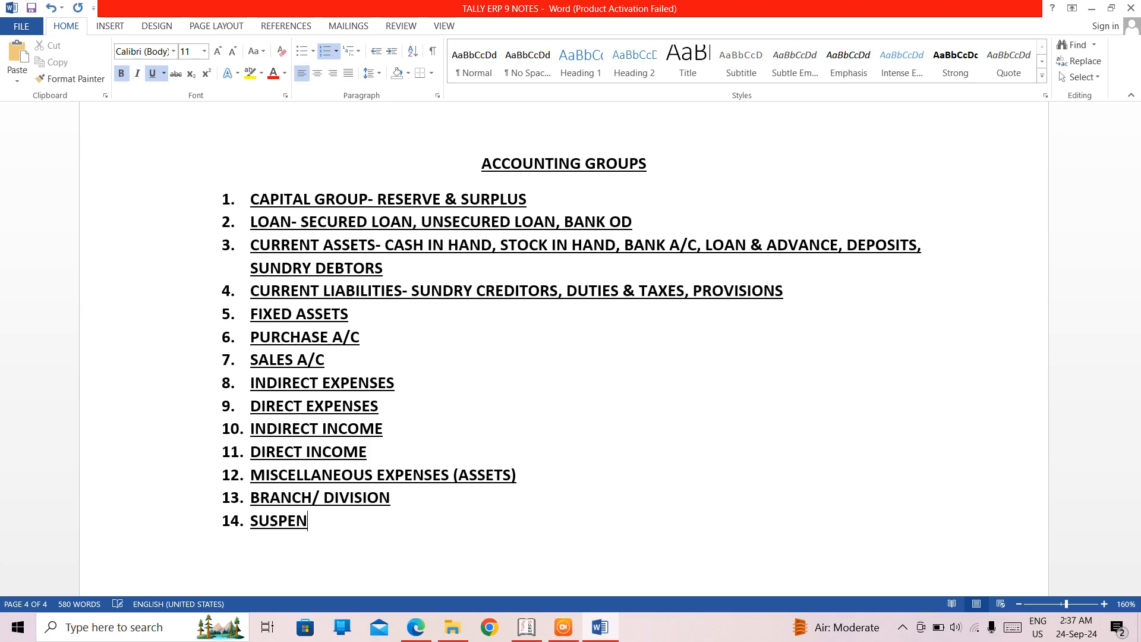
pyautogui.write('SE A/C')
# - Add "INVESTMENT A/C" as the fifteenth item of the ACCOUNTING GROUPS list, correcting its spelling
pyautogui.press('Return')
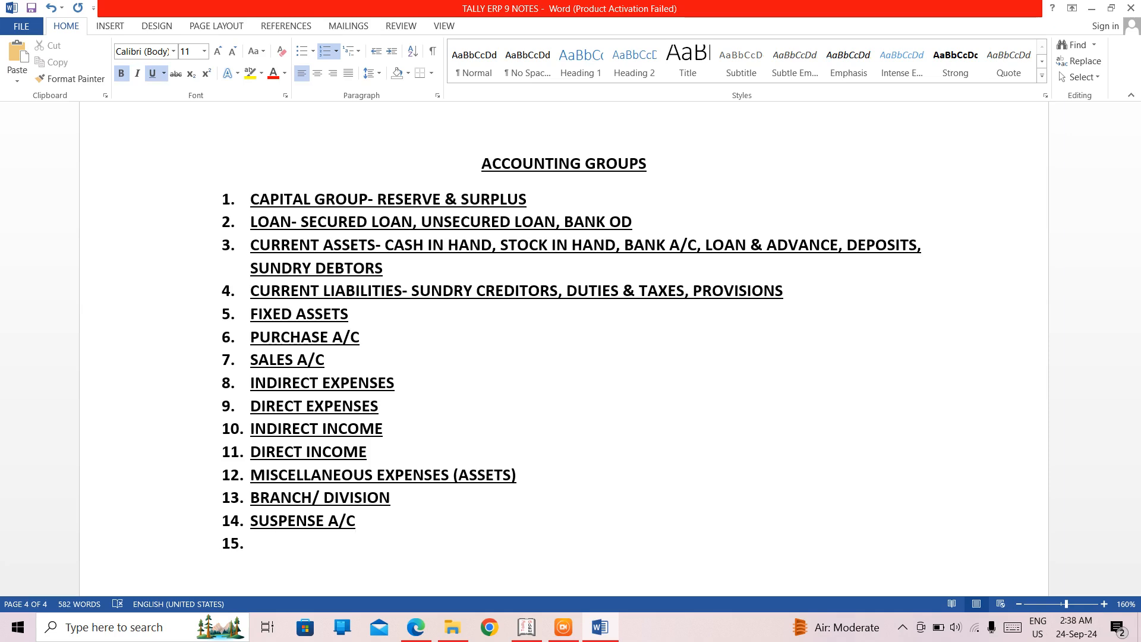
pyautogui.write('INVE')
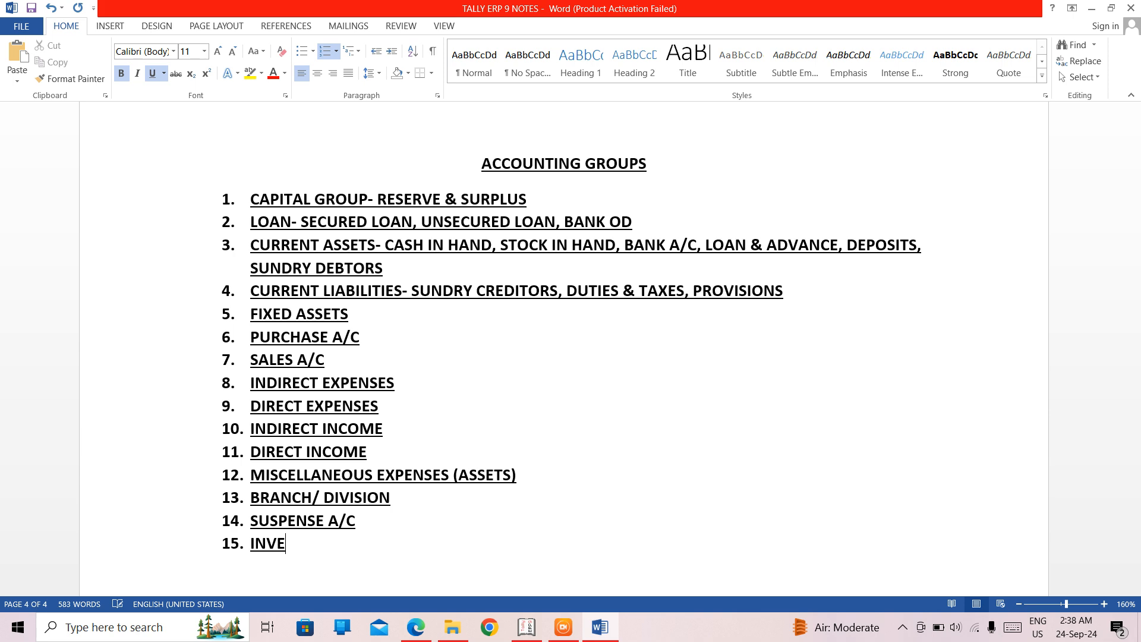
pyautogui.write('STEMNT')
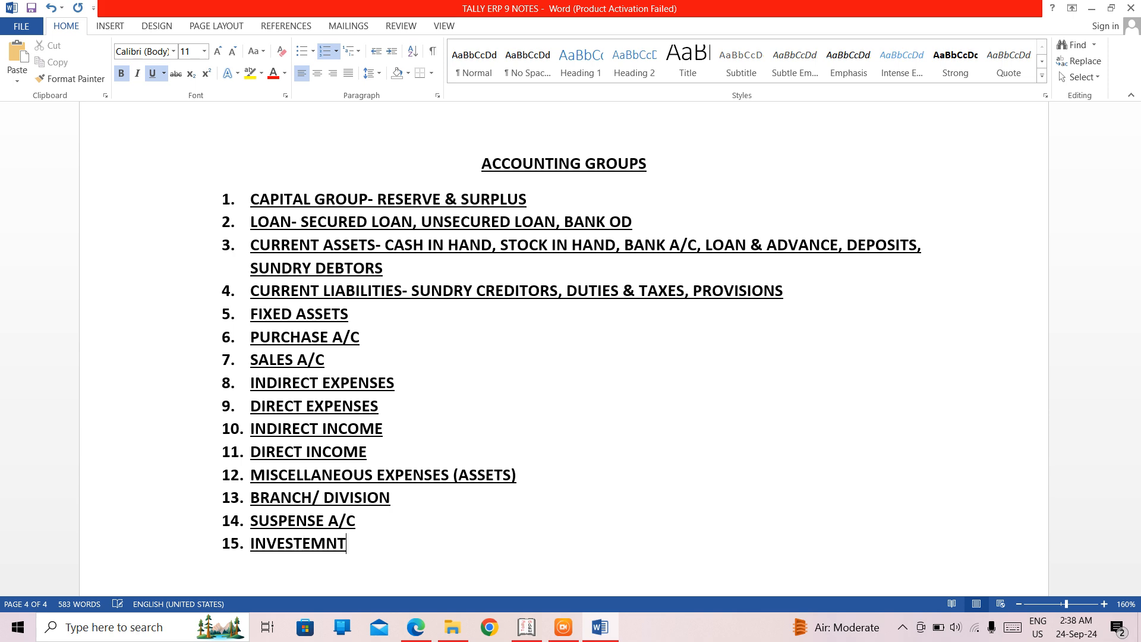
pyautogui.press('Left')
pyautogui.press('Left')
pyautogui.press('Left')
pyautogui.press('BackSpace')
pyautogui.press('Right')
pyautogui.write('E')
pyautogui.press('Right')
pyautogui.press('Right')
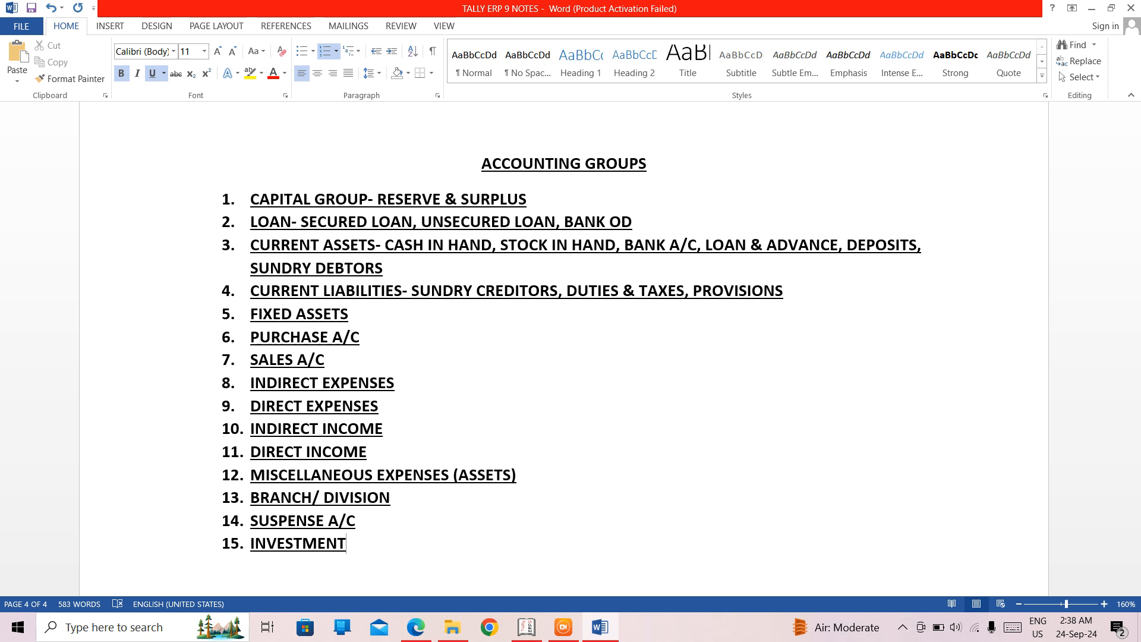
pyautogui.write('A/C')
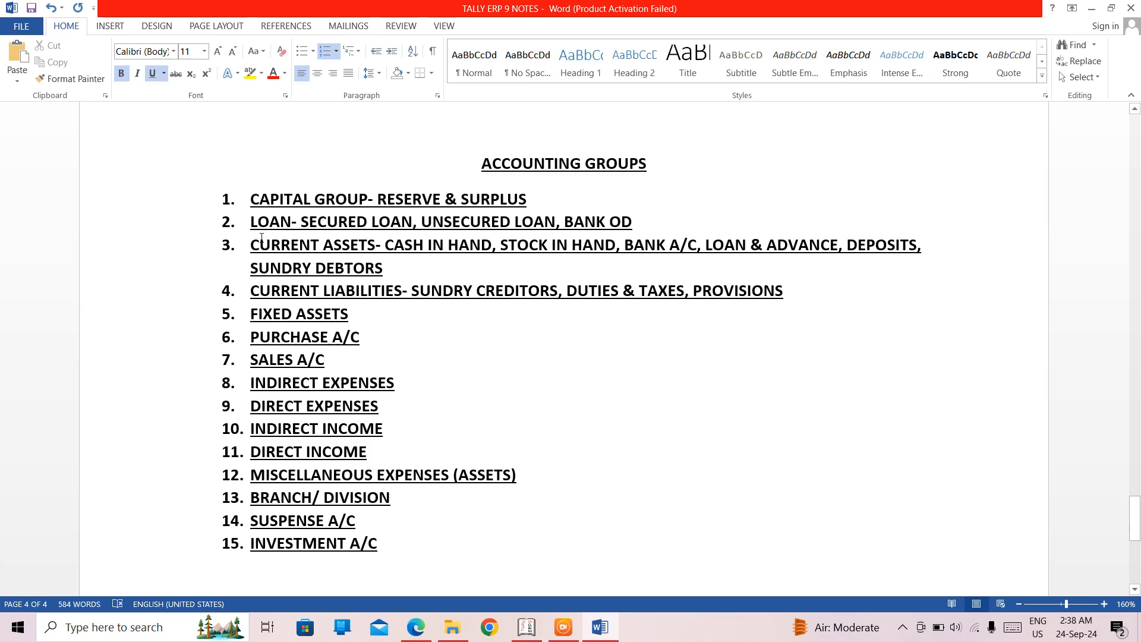
# - Insert "(LIABILITIES)" after LOAN in the second list item, before the hyphen
pyautogui.click(292, 222)
pyautogui.write('(')
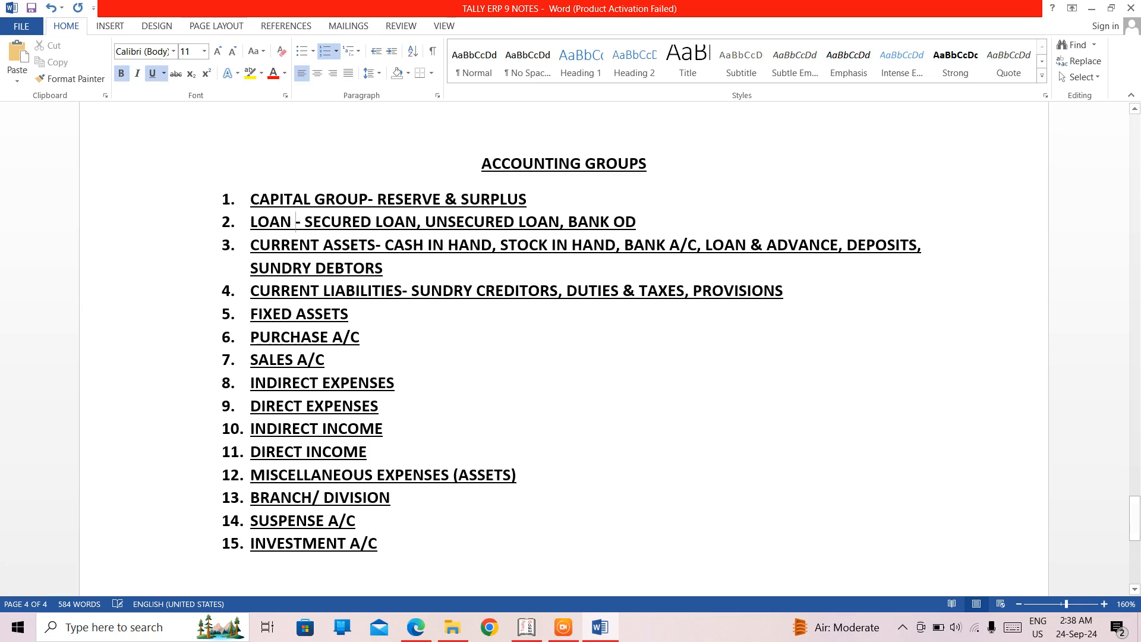
pyautogui.write('LIABILI')
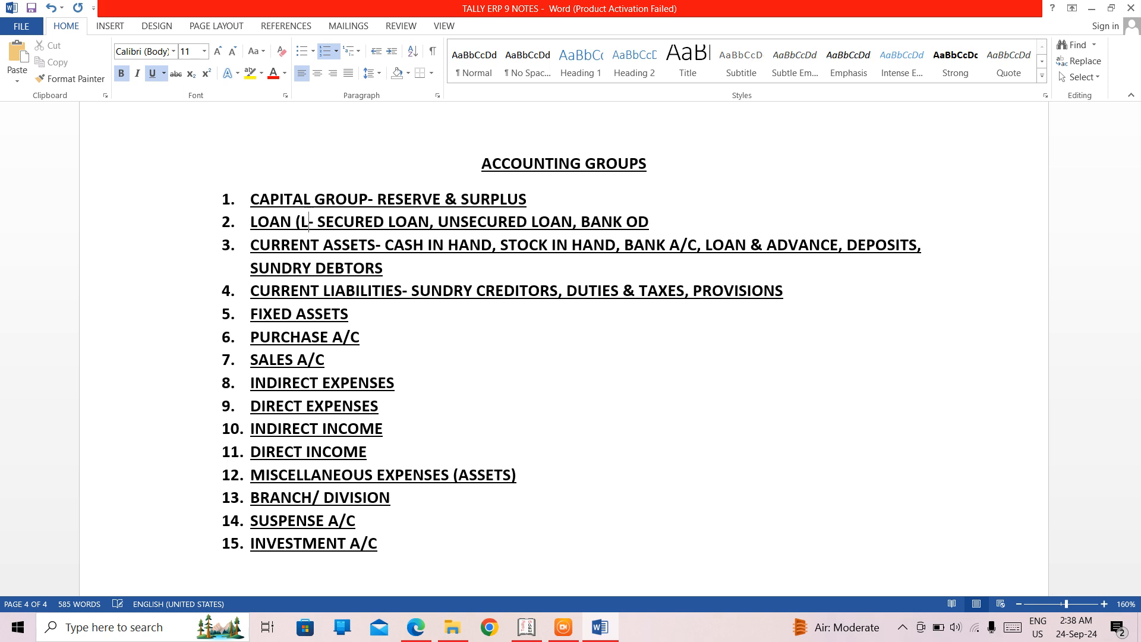
pyautogui.write('TIES')
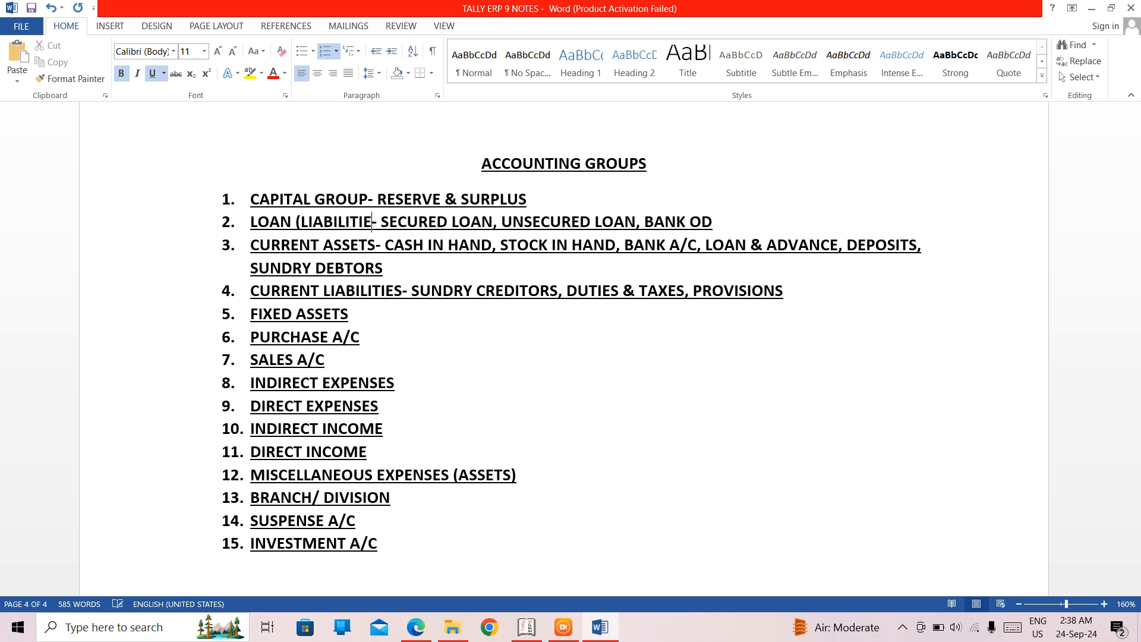
pyautogui.write(')')
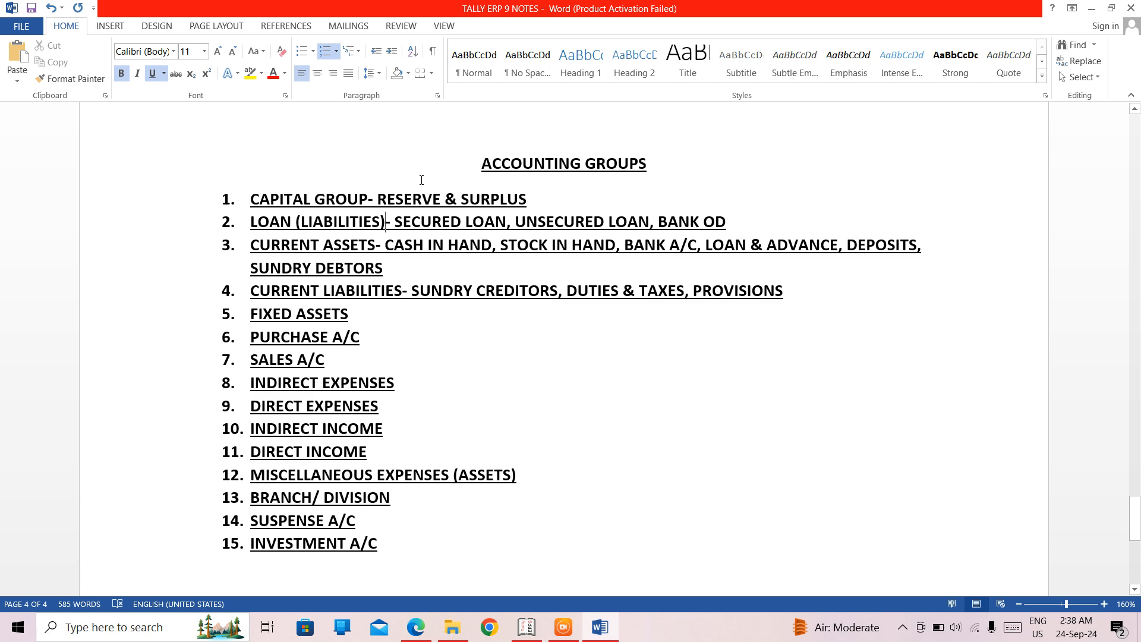
# - Look back through the earlier notes on primary and secondary groups, and return to the ACCOUNTING GROUPS list
pyautogui.press('Up')
pyautogui.press('Up')
pyautogui.press('Up')
pyautogui.press('Up')
pyautogui.press('Up')
pyautogui.press('Up')
pyautogui.press('Up')
pyautogui.press('Up')
pyautogui.press('Up')
pyautogui.press('Up')
pyautogui.press('Up')
pyautogui.press('Up')
pyautogui.press('Up')
pyautogui.press('Up')
pyautogui.press('Up')
pyautogui.press('Up')
pyautogui.press('Up')
pyautogui.press('Up')
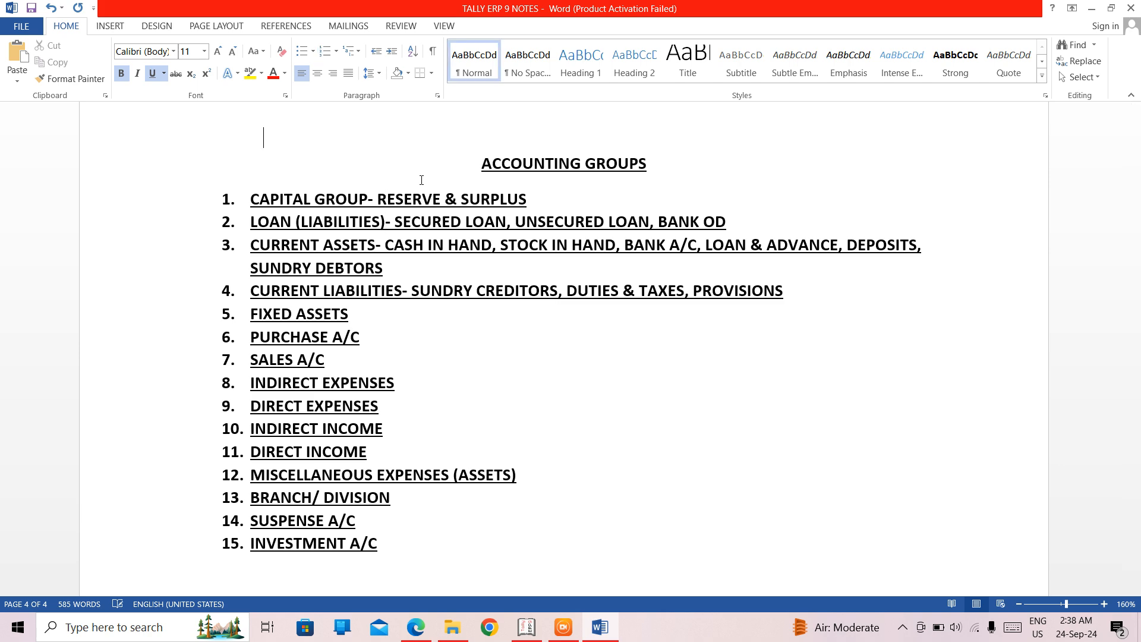
pyautogui.press('Up')
pyautogui.press('Up')
pyautogui.press('Up')
pyautogui.press('Up')
pyautogui.press('Up')
pyautogui.press('Up')
pyautogui.press('Up')
pyautogui.press('Up')
pyautogui.press('Up')
pyautogui.press('Up')
pyautogui.press('Up')
pyautogui.press('Up')
pyautogui.press('Up')
pyautogui.press('Up')
pyautogui.press('Up')
pyautogui.press('Up')
pyautogui.press('Up')
pyautogui.press('Up')
pyautogui.press('Up')
pyautogui.press('Up')
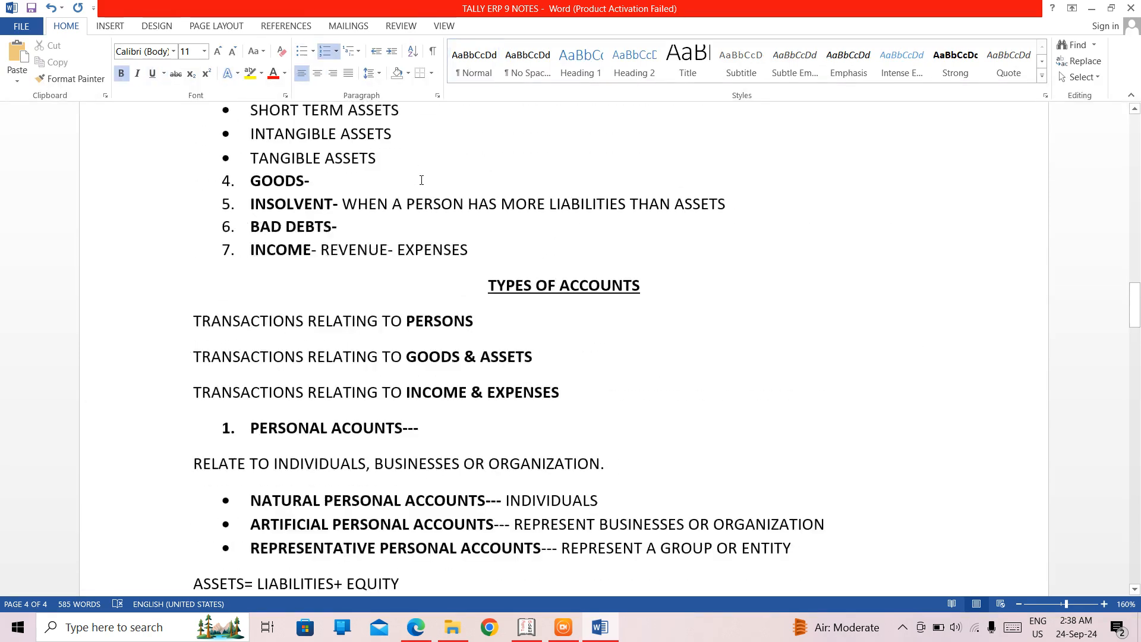
pyautogui.press('Up')
pyautogui.press('Up')
pyautogui.press('Up')
pyautogui.press('Up')
pyautogui.press('Up')
pyautogui.press('Up')
pyautogui.press('Up')
pyautogui.press('Up')
pyautogui.press('Up')
pyautogui.press('Up')
pyautogui.press('Up')
pyautogui.press('Up')
pyautogui.press('Up')
pyautogui.press('Up')
pyautogui.press('Up')
pyautogui.press('Up')
pyautogui.press('Up')
pyautogui.press('Up')
pyautogui.press('Up')
pyautogui.press('Up')
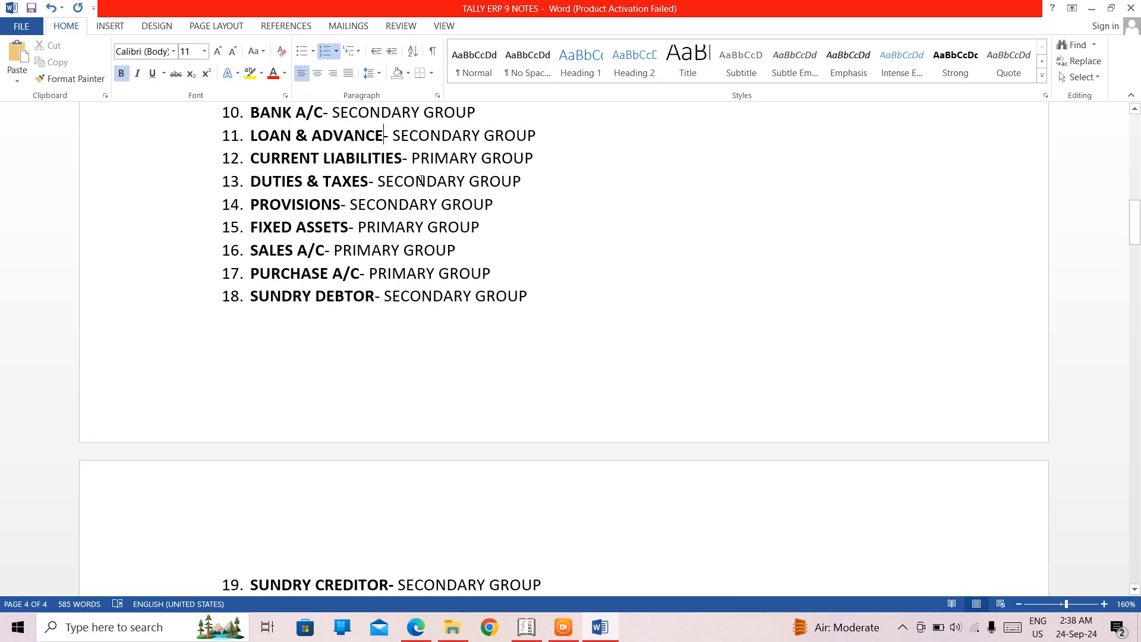
pyautogui.press('Down')
pyautogui.press('Down')
pyautogui.press('Down')
pyautogui.press('Down')
pyautogui.press('Down')
pyautogui.press('Down')
pyautogui.press('Down')
pyautogui.press('Down')
pyautogui.press('Down')
pyautogui.press('Down')
pyautogui.press('Down')
pyautogui.press('Down')
pyautogui.press('Down')
pyautogui.press('Down')
pyautogui.press('Down')
pyautogui.press('Down')
pyautogui.press('Down')
pyautogui.press('Down')
pyautogui.press('Down')
pyautogui.press('Down')
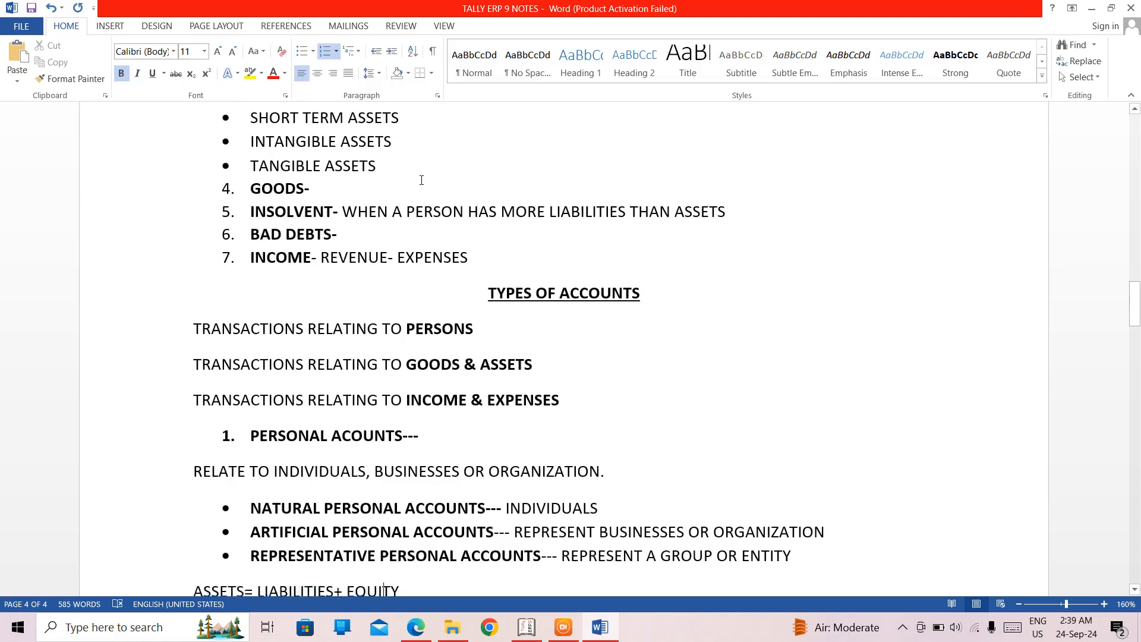
pyautogui.press('Down')
pyautogui.press('Down')
pyautogui.press('Down')
pyautogui.press('Down')
pyautogui.press('Down')
pyautogui.press('Down')
pyautogui.press('Down')
pyautogui.press('Down')
pyautogui.press('Down')
pyautogui.press('Down')
pyautogui.press('Down')
pyautogui.press('Down')
pyautogui.press('Down')
pyautogui.press('Down')
pyautogui.press('Down')
pyautogui.press('Down')
pyautogui.press('Down')
pyautogui.press('Down')
pyautogui.press('Down')
pyautogui.press('Down')
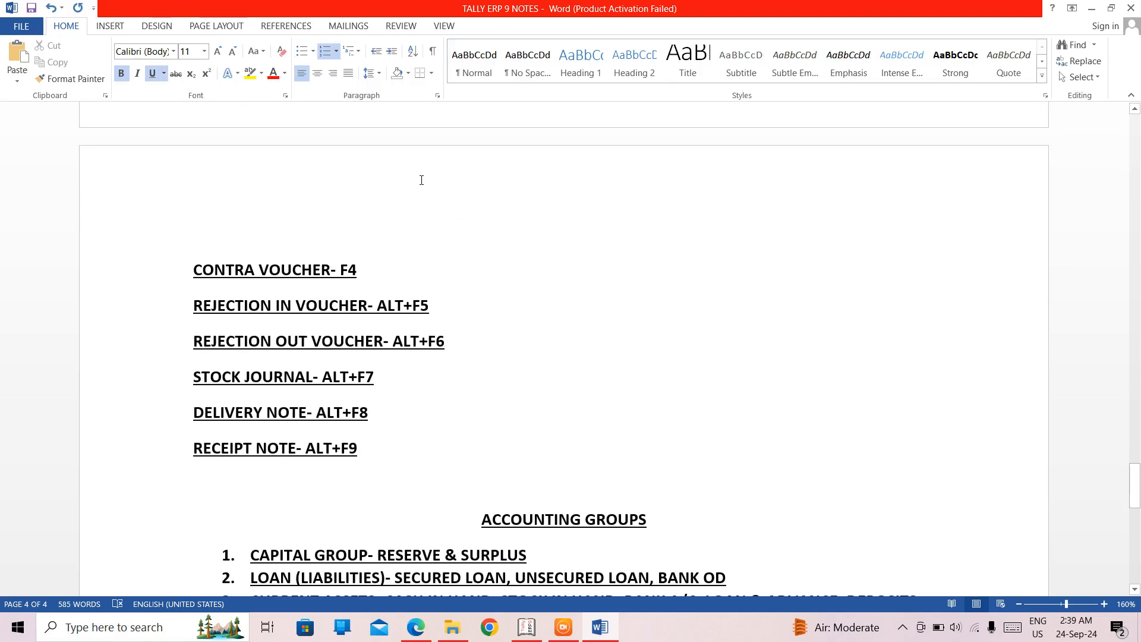
pyautogui.press('Down')
pyautogui.press('Down')
pyautogui.press('Down')
pyautogui.press('Down')
pyautogui.press('Down')
pyautogui.press('Down')
pyautogui.press('Down')
pyautogui.press('Down')
pyautogui.press('Down')
pyautogui.press('Down')
pyautogui.press('Down')
pyautogui.press('Down')
pyautogui.press('Down')
pyautogui.press('Down')
pyautogui.press('Down')
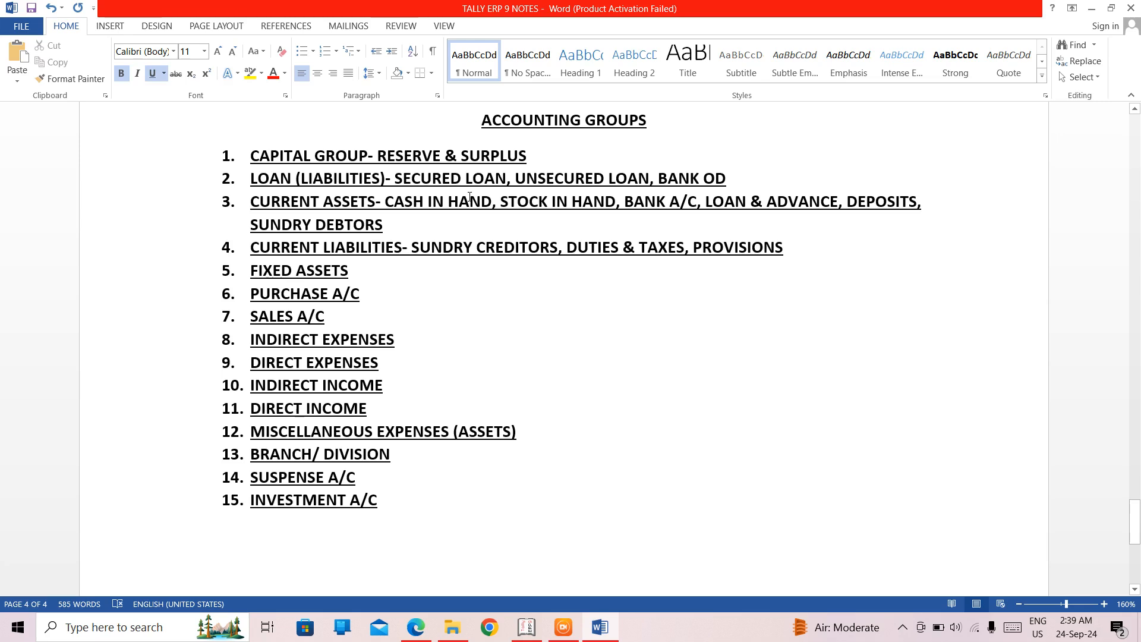
# - End the numbered list after the INVESTMENT A/C item
pyautogui.click(400, 511)
pyautogui.press('Return')
pyautogui.press('Return')
# - Add the line "THERE ARE 15 PRIMARY GROUPS & 13 SECONDARY GROUPS" directly below the ACCOUNTING GROUPS heading
pyautogui.click(670, 121)
pyautogui.press('Return')
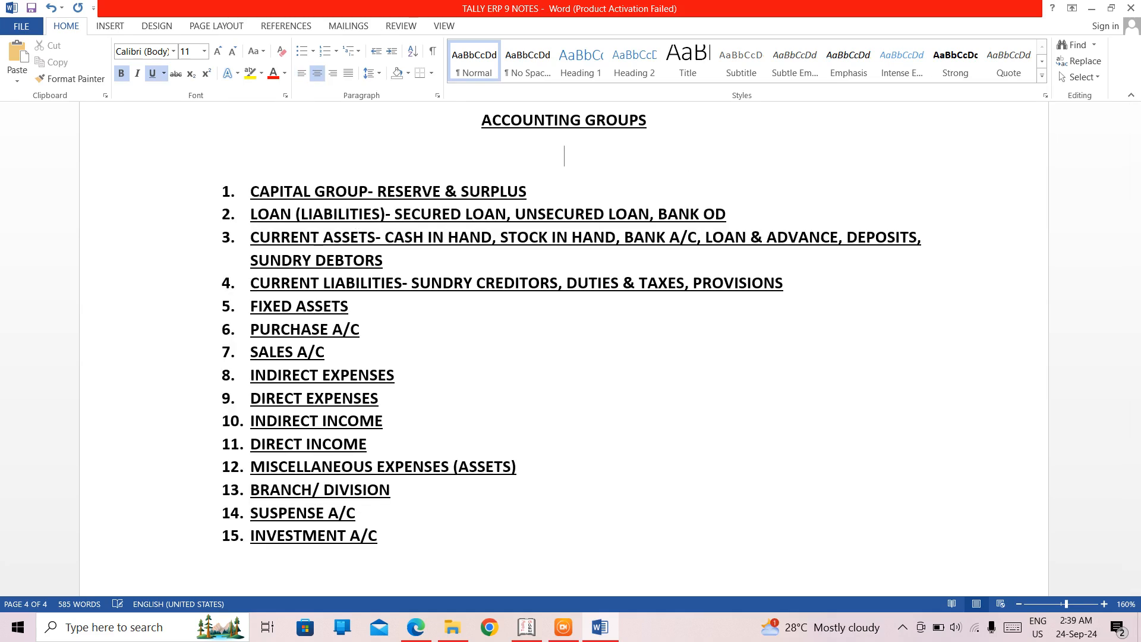
pyautogui.write('THERE ARE')
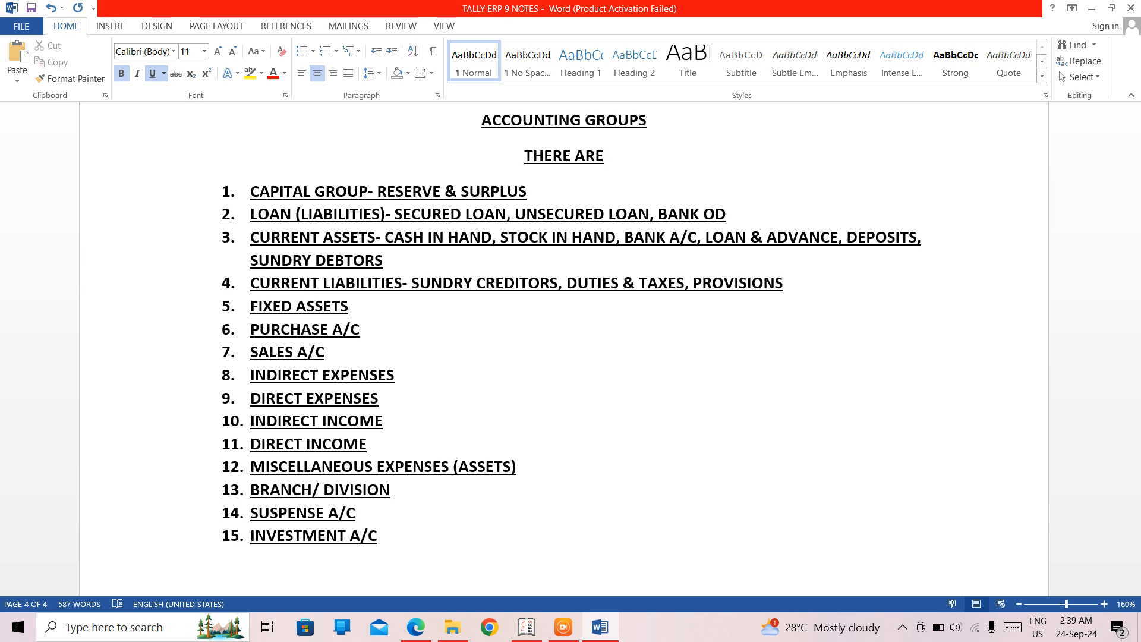
pyautogui.write(' 15 PRI')
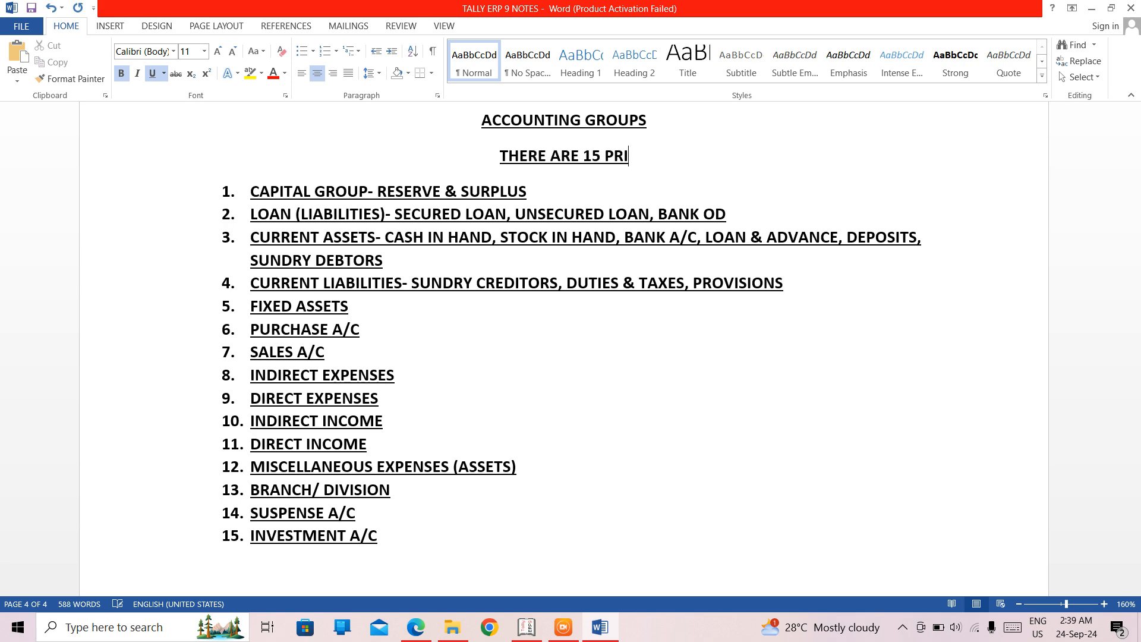
pyautogui.write('MARY GROUPS &')
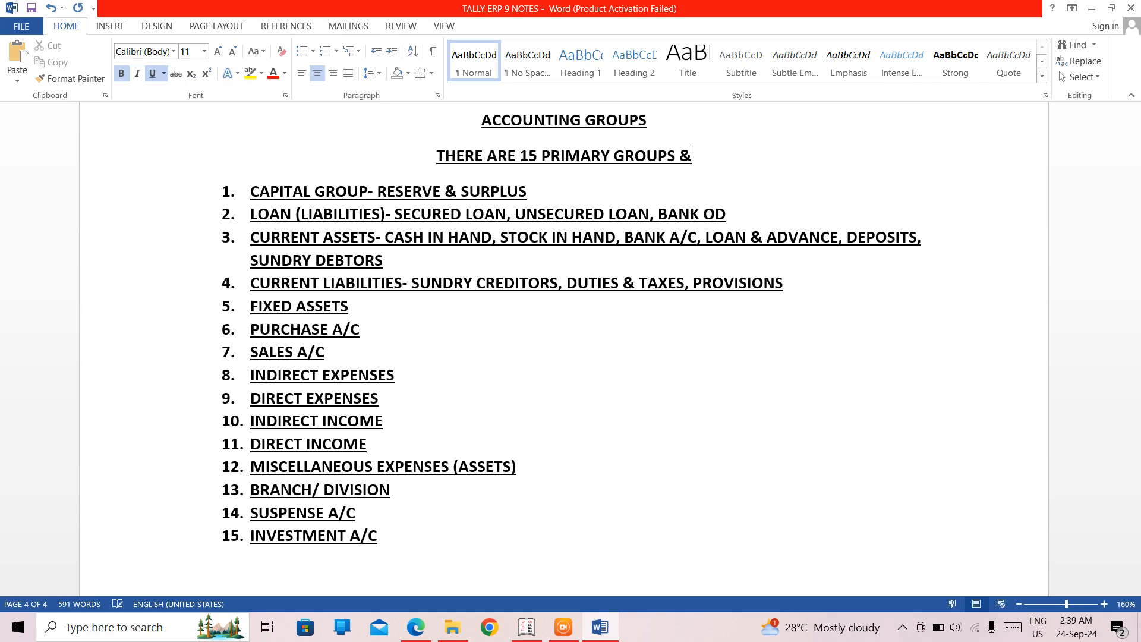
pyautogui.write(' 1')
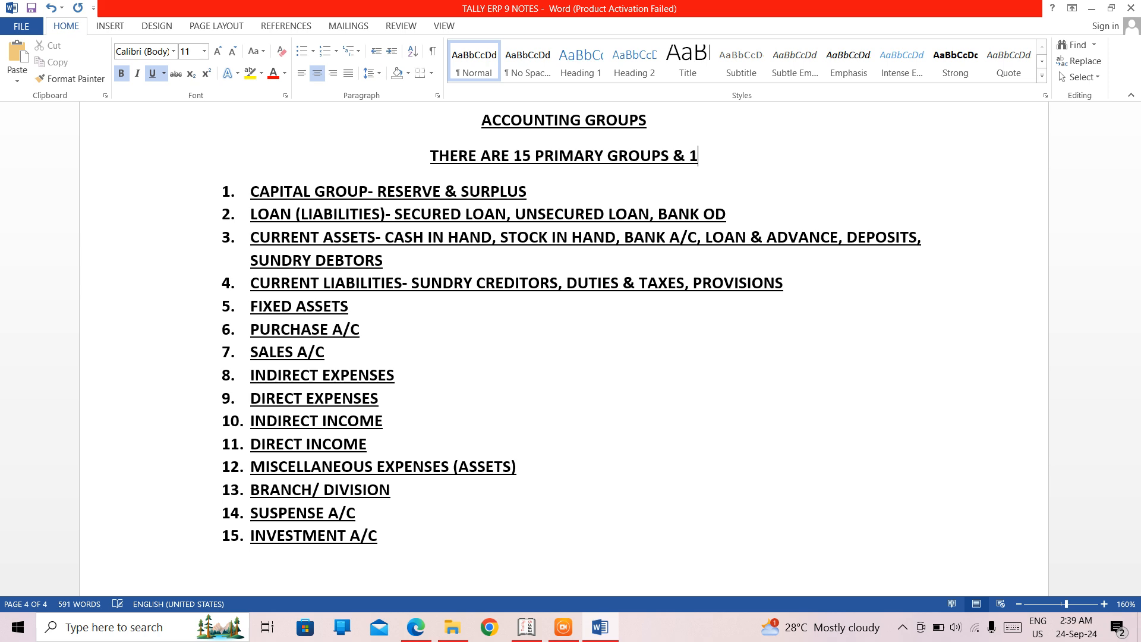
pyautogui.write('3 SECO')
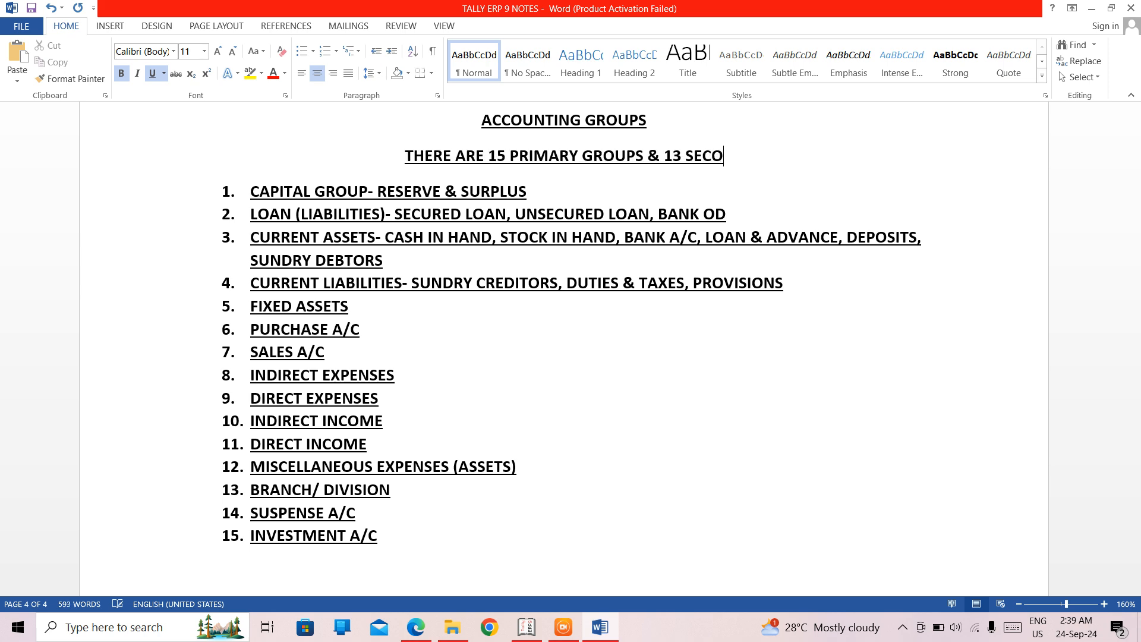
pyautogui.write('NDARY GROUPS')
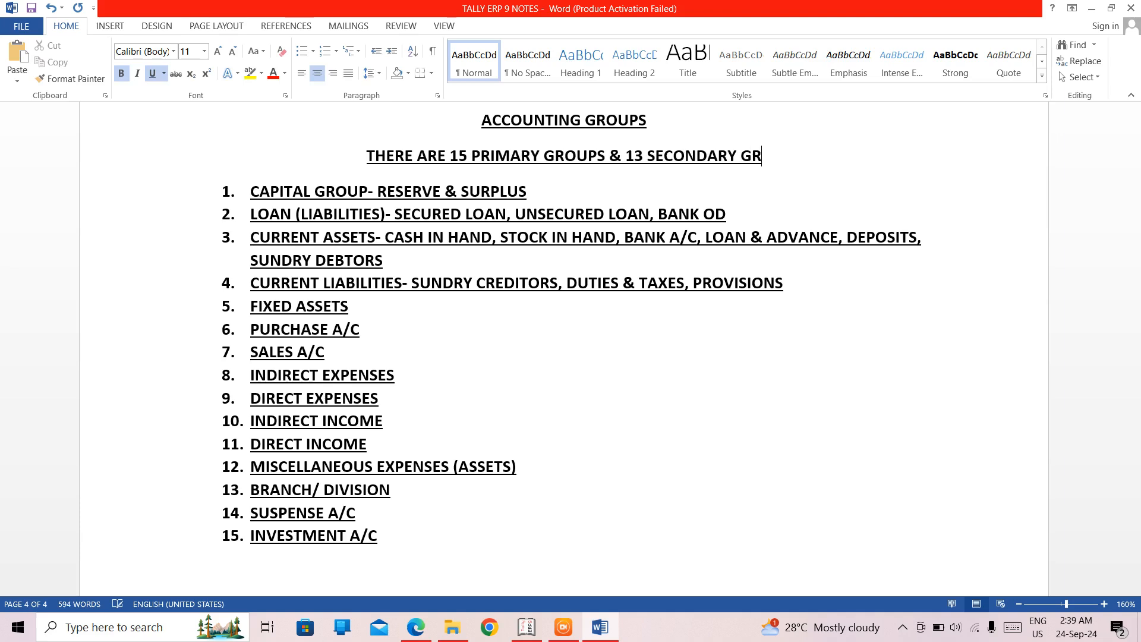